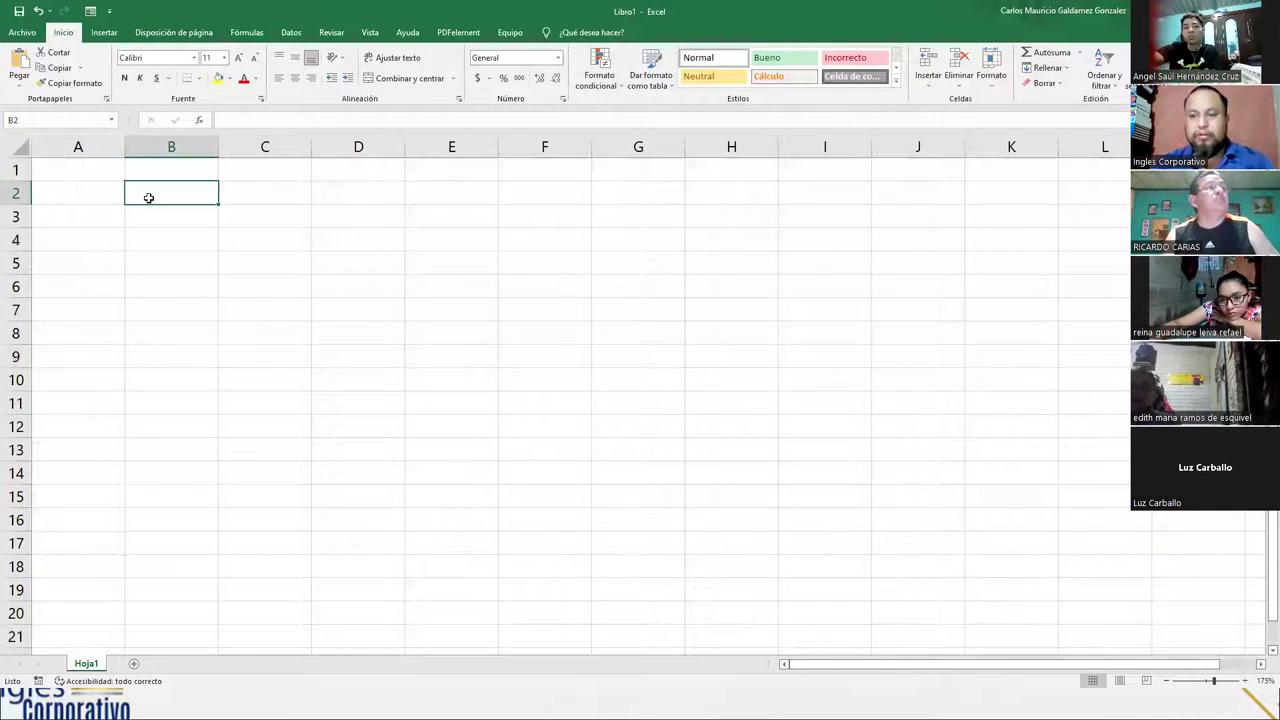
Step: List the months ENERO, FEBRERO, MARZO, ABRIL, MAYO and JUNIO down cells B2 to B7
text(ENERO)
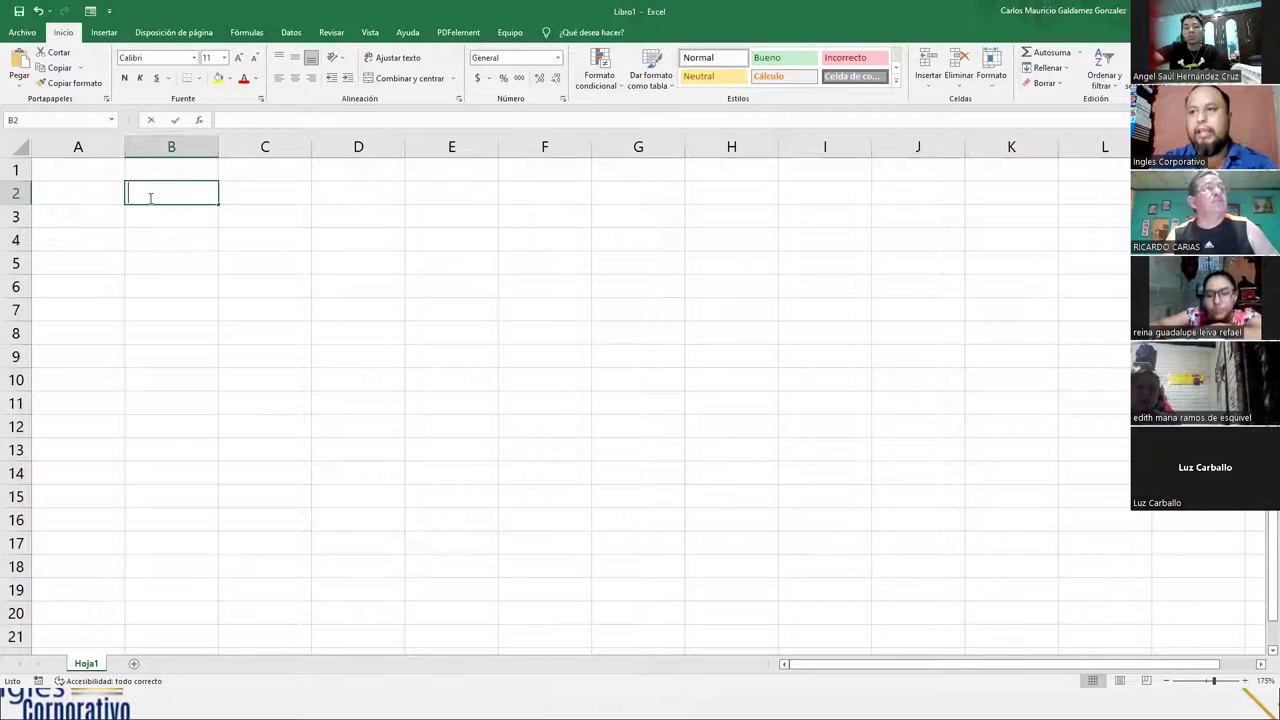
key(Return)
text(FEN)
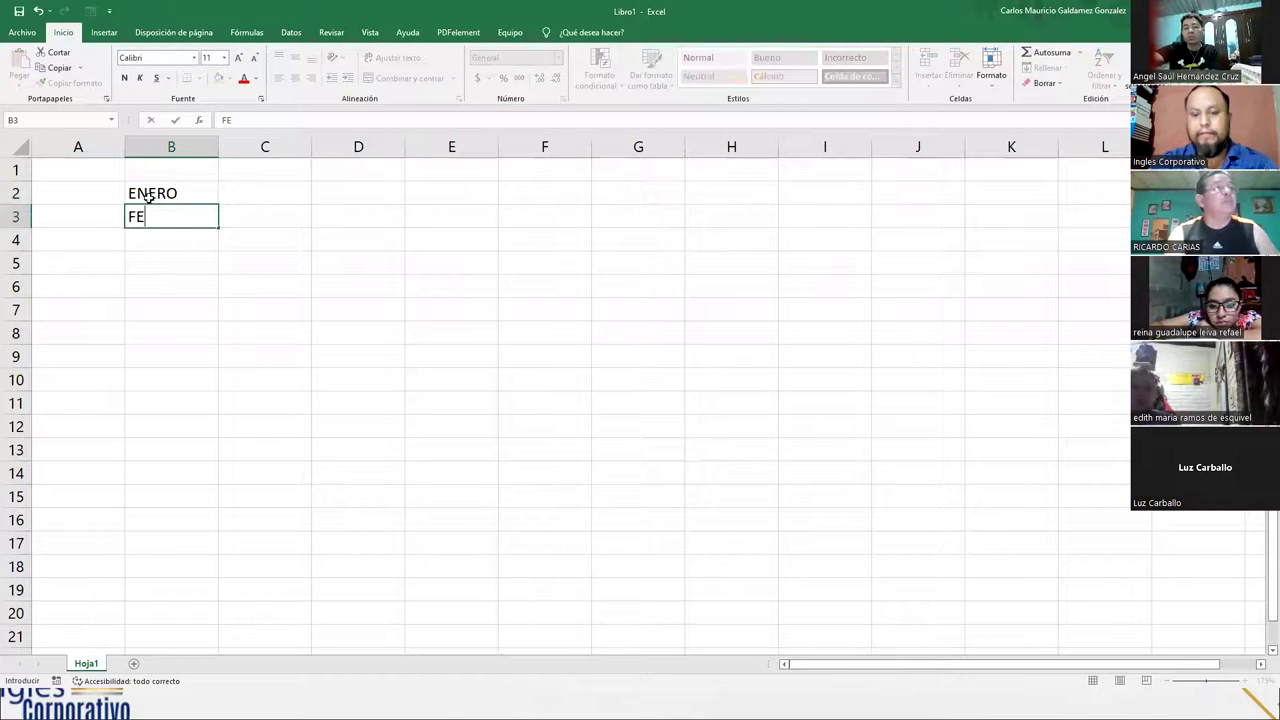
key(BackSpace)
text(BRERO)
key(Return)
text(MARZO)
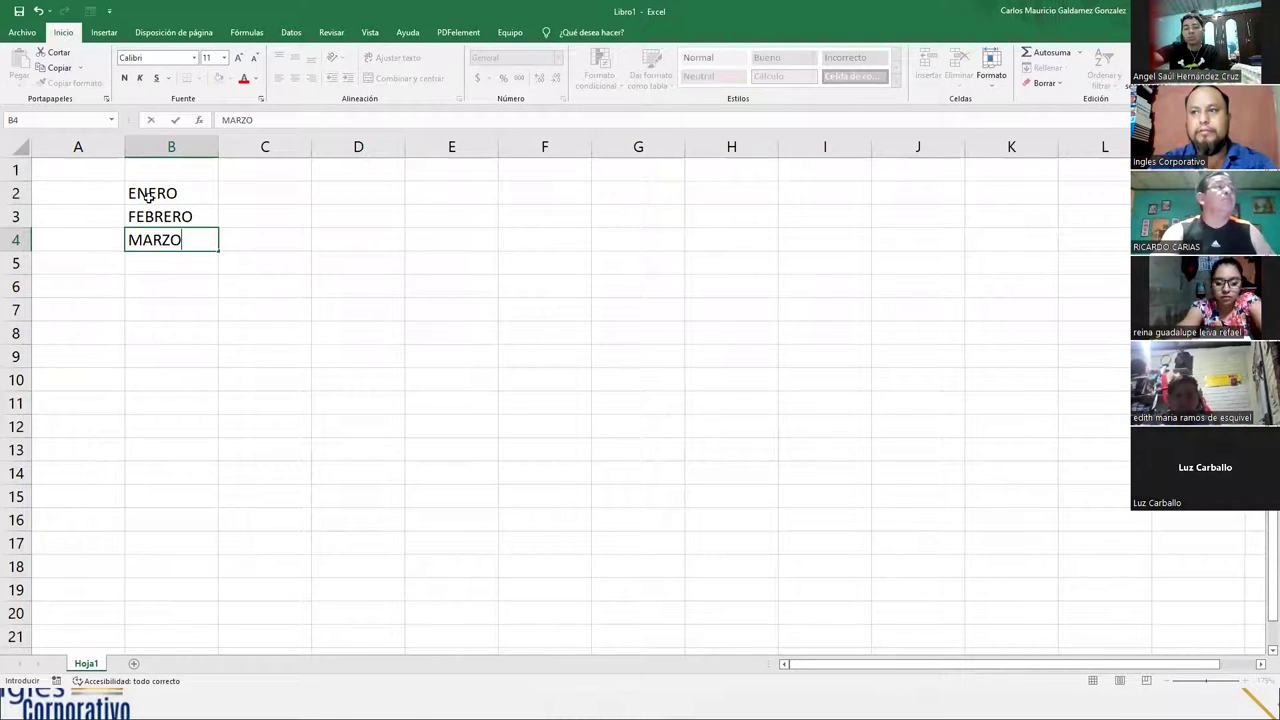
key(Return)
text(ABRIL)
key(Return)
text(MAYO)
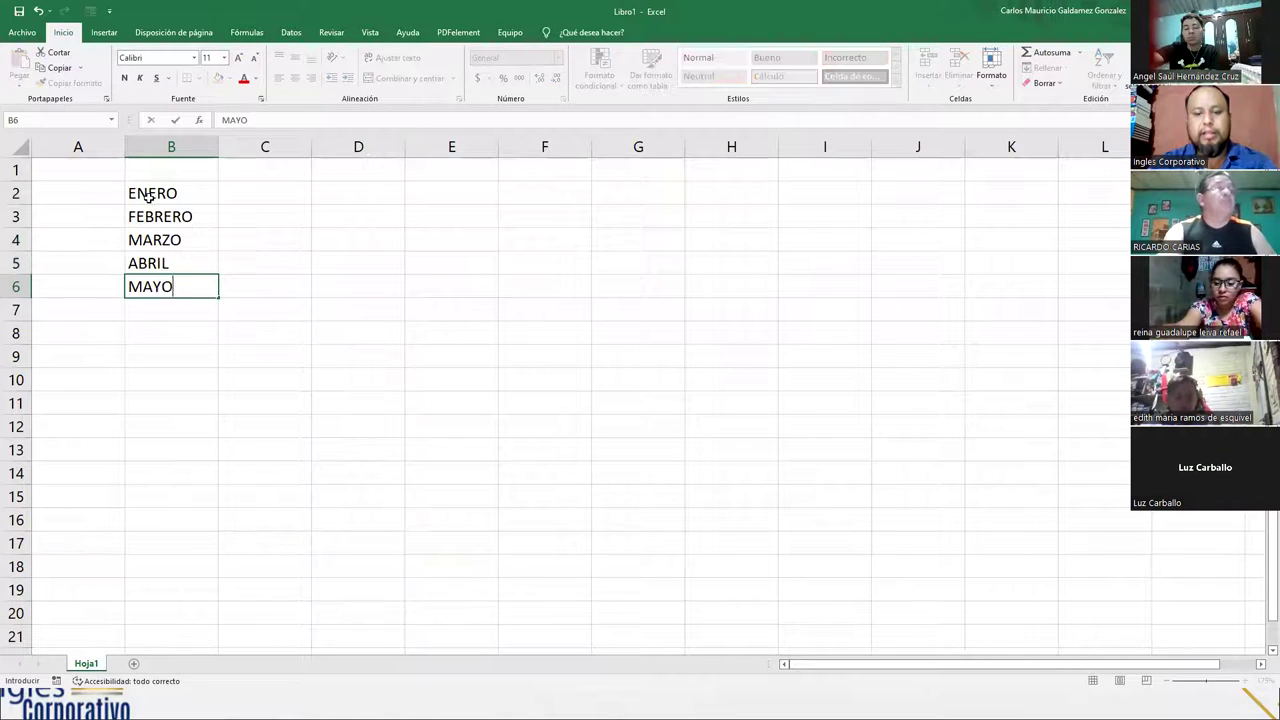
key(Return)
text(JUNIO)
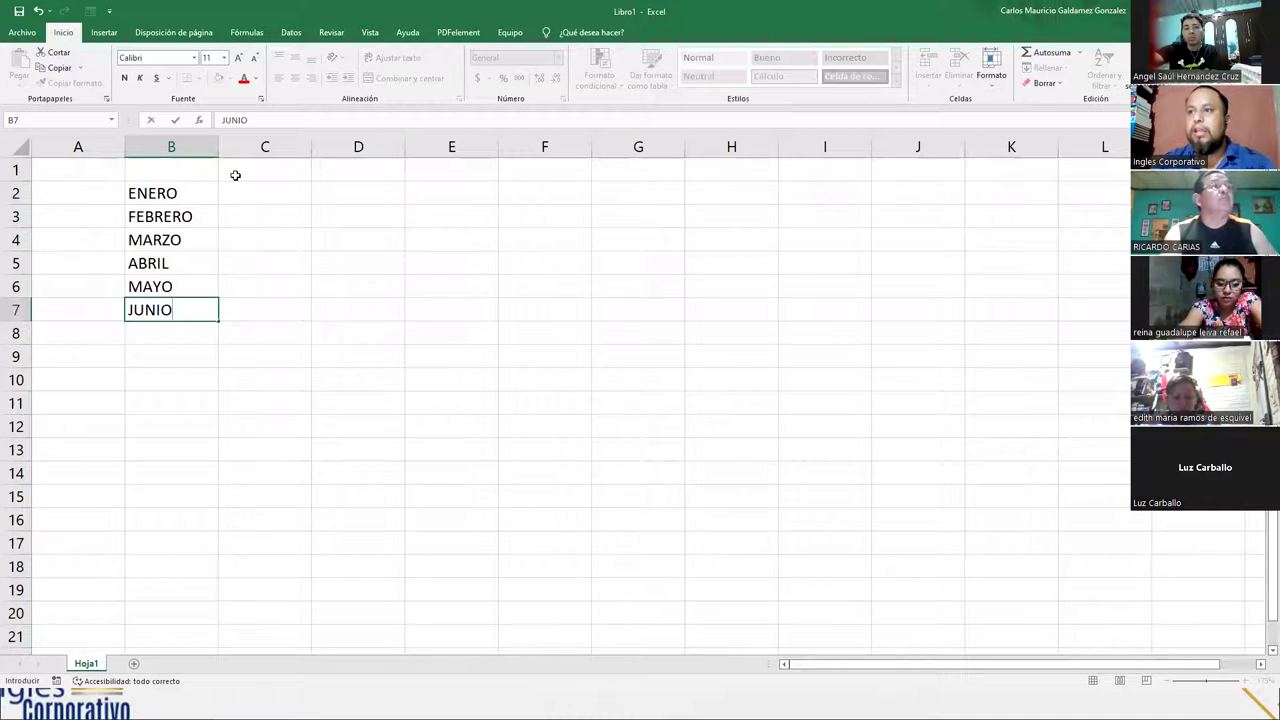
Step: Create the column headings TIENDA1 to TIENDA4 across cells C1 to F1, filling the series from the first headings
click(236, 175)
text(T)
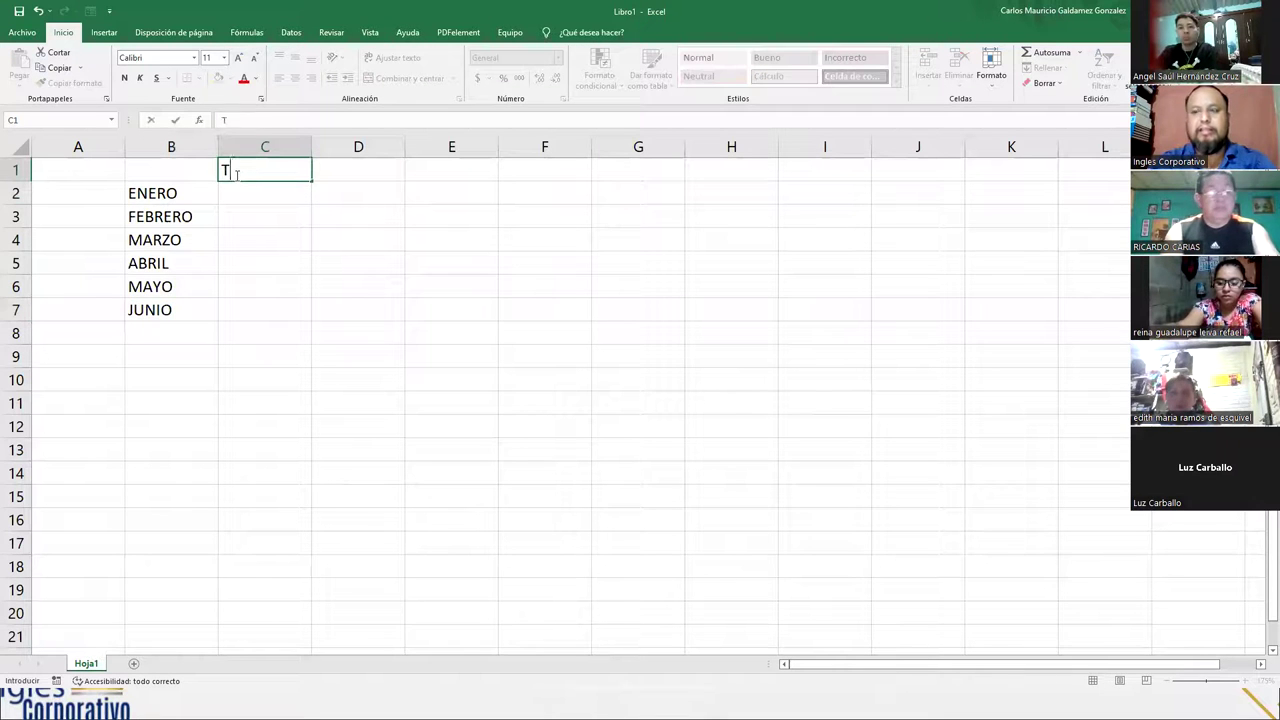
text(IENDA1)
key(Tab)
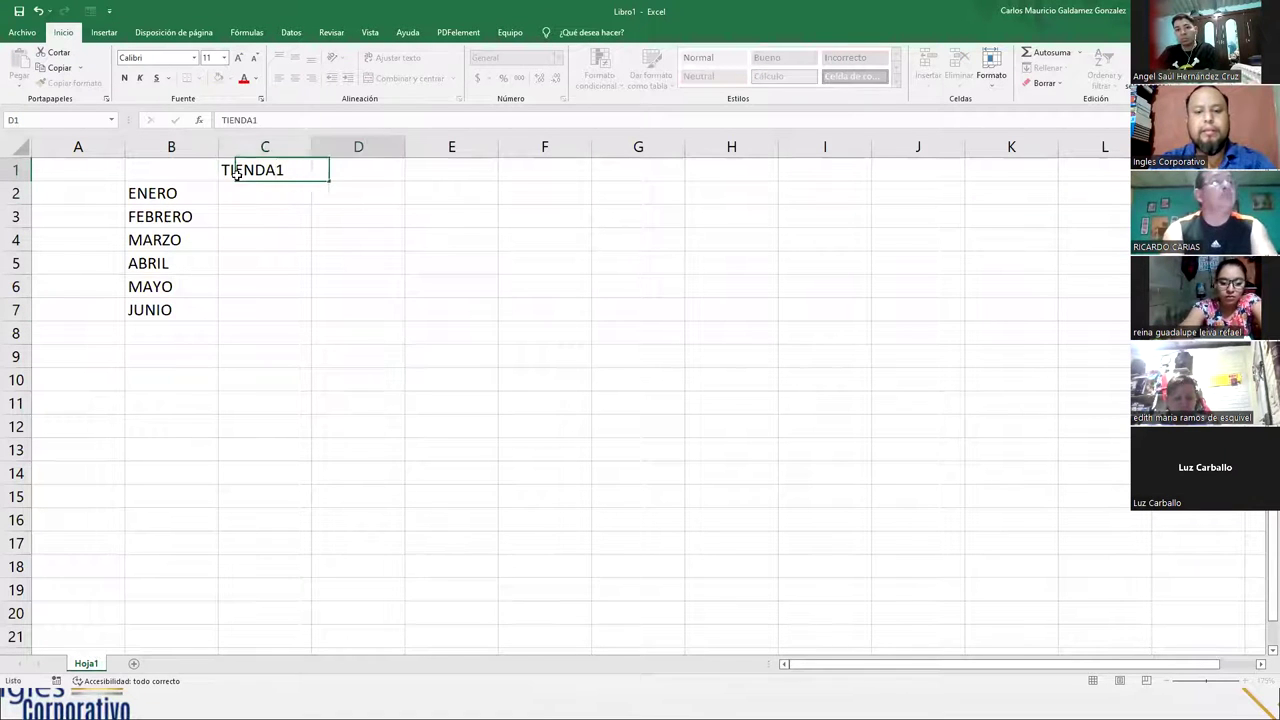
text(TIENDA2)
drag(280, 170, 546, 180)
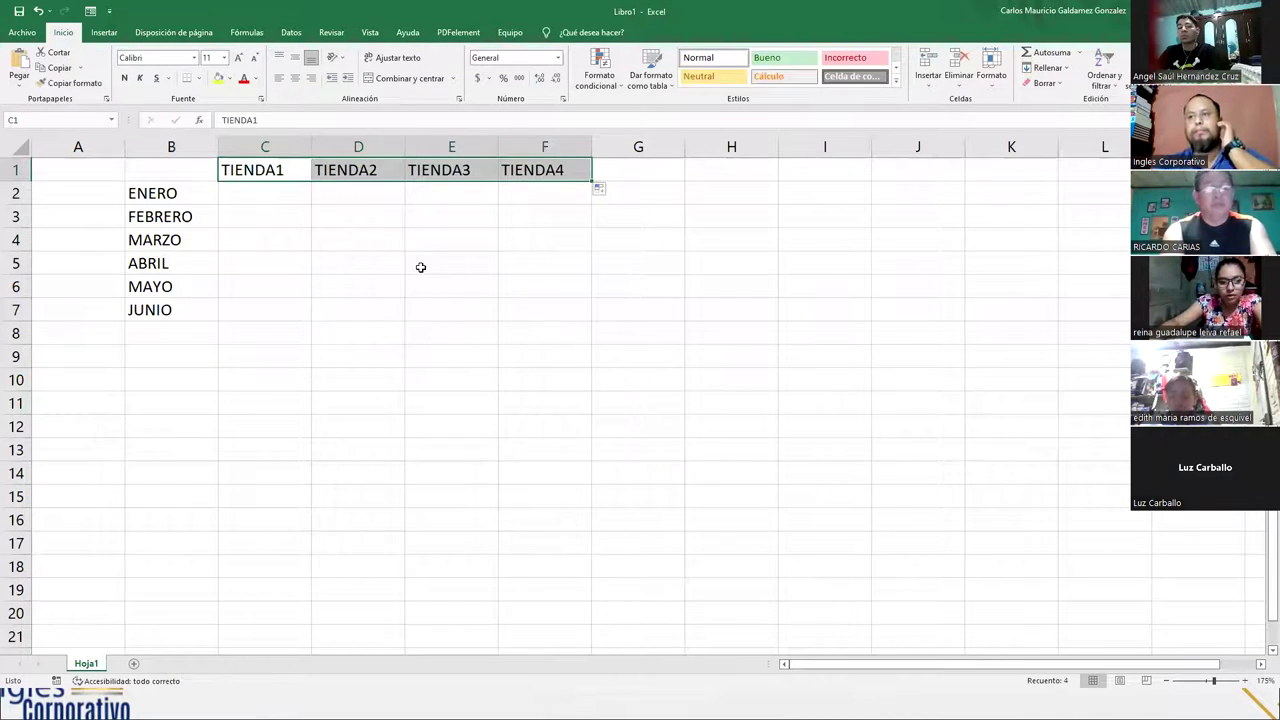
Step: Enter the TIENDA1 amounts 675, 550, 450, 230, 600 and 678 for ENERO to JUNIO in C2:C7
click(420, 266)
drag(283, 186, 526, 306)
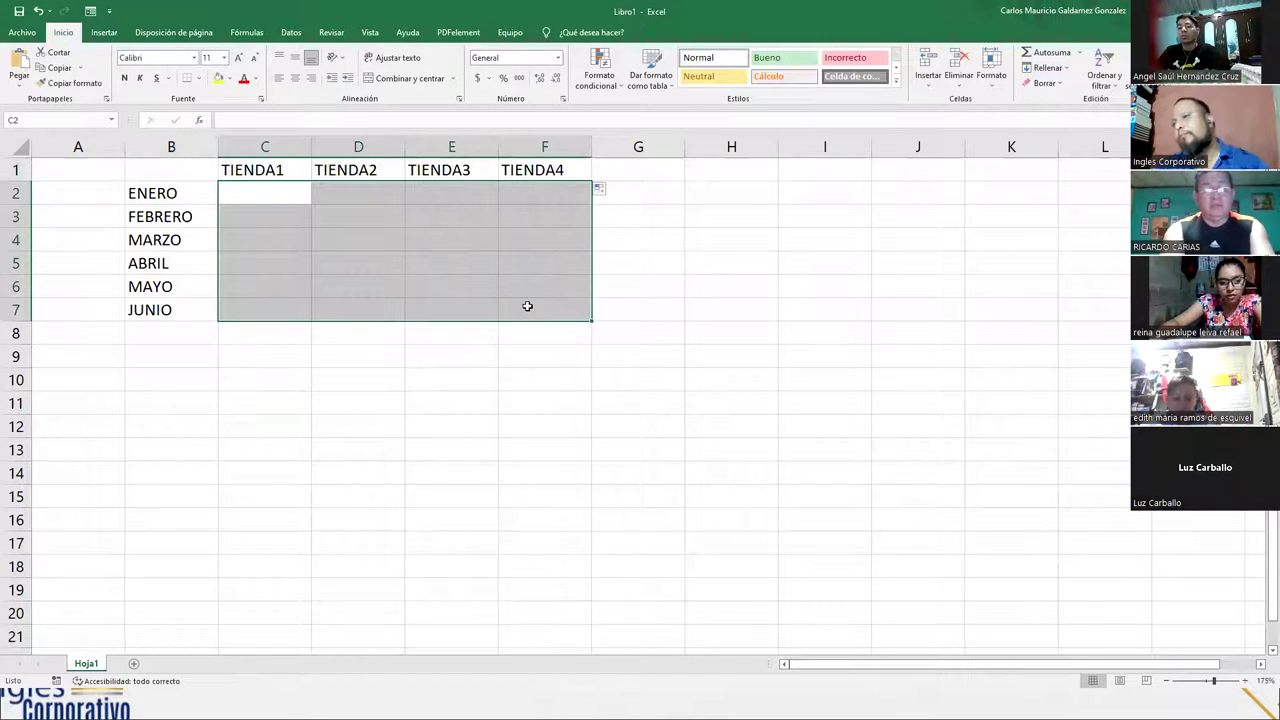
click(260, 197)
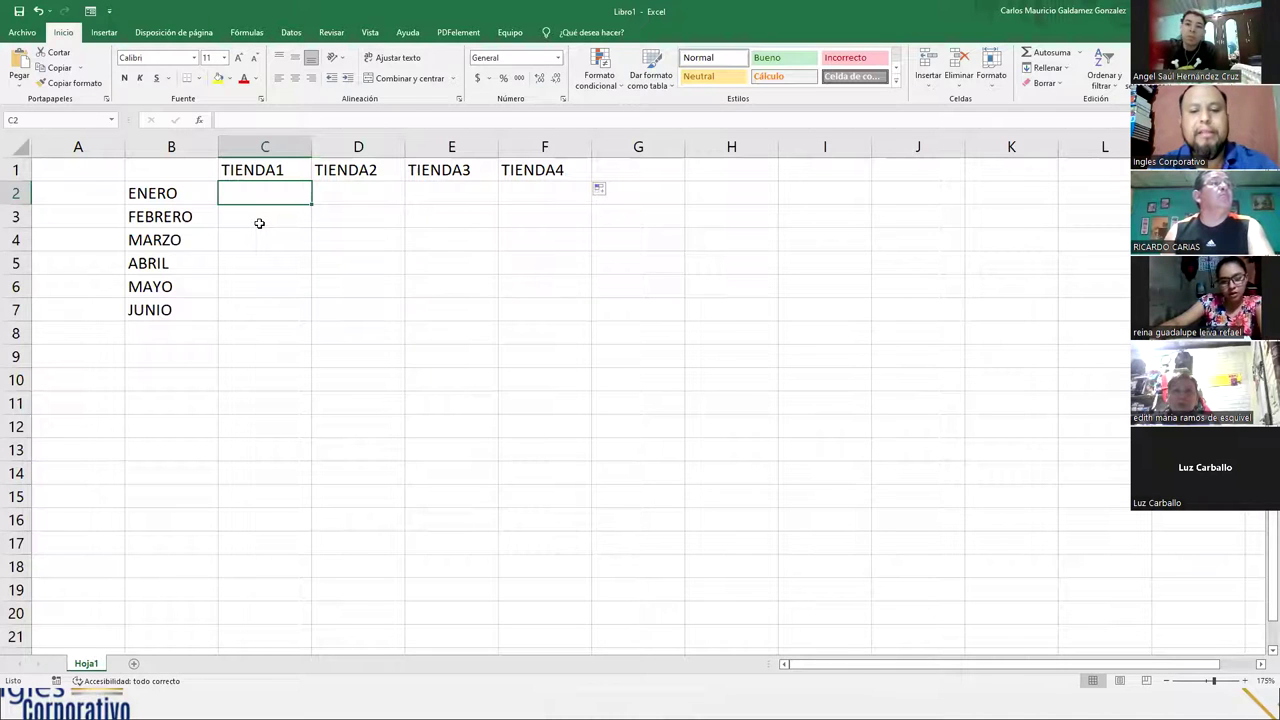
text(675)
key(Return)
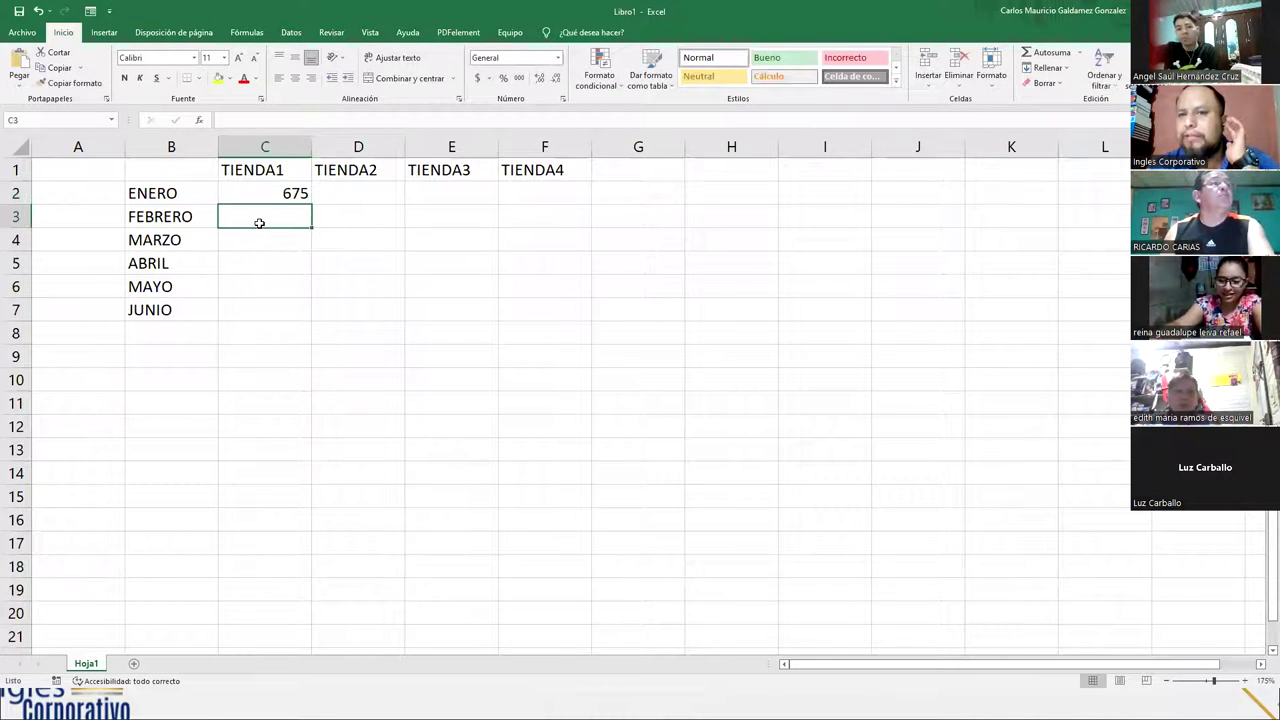
text(550)
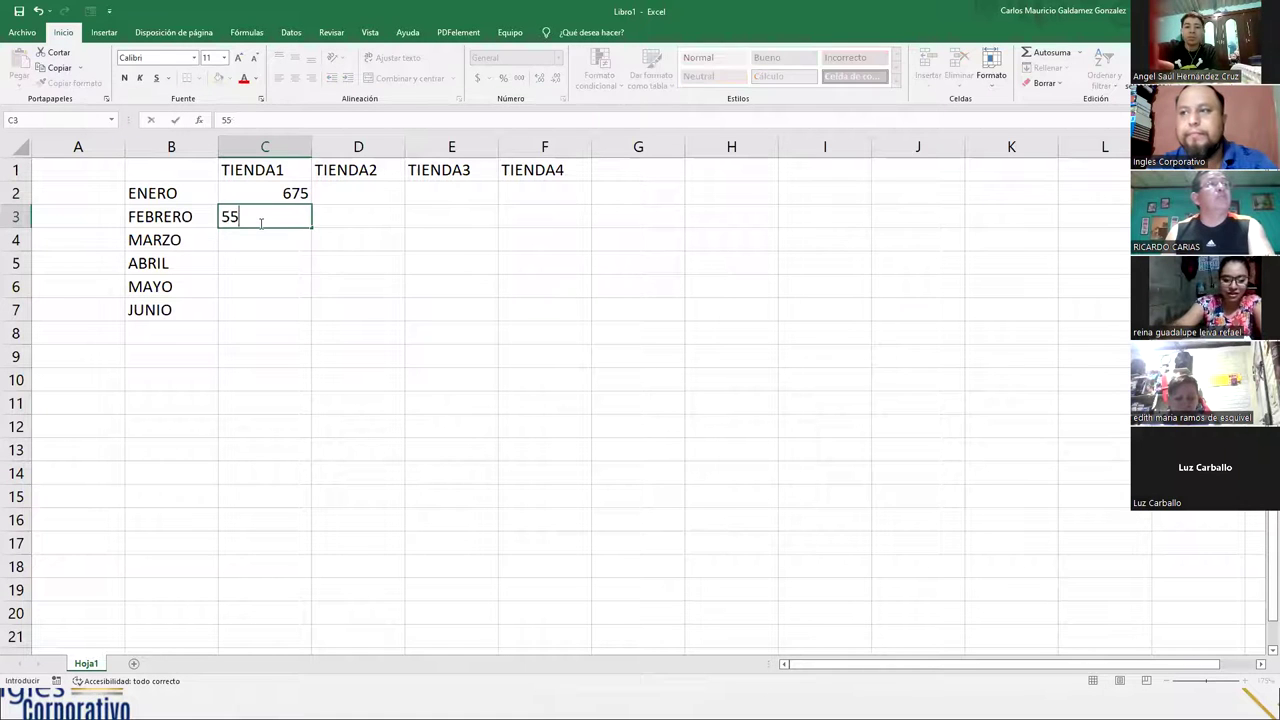
key(Return)
text(450)
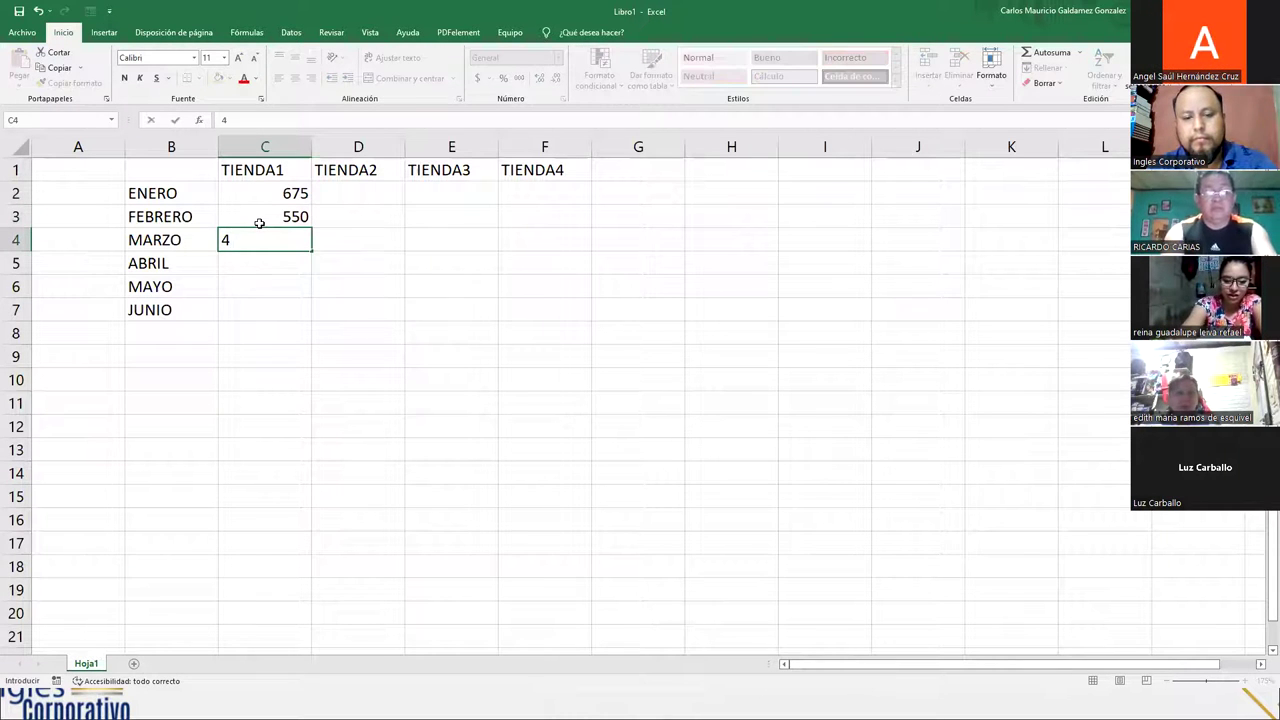
key(Return)
text(230)
key(Return)
text(600)
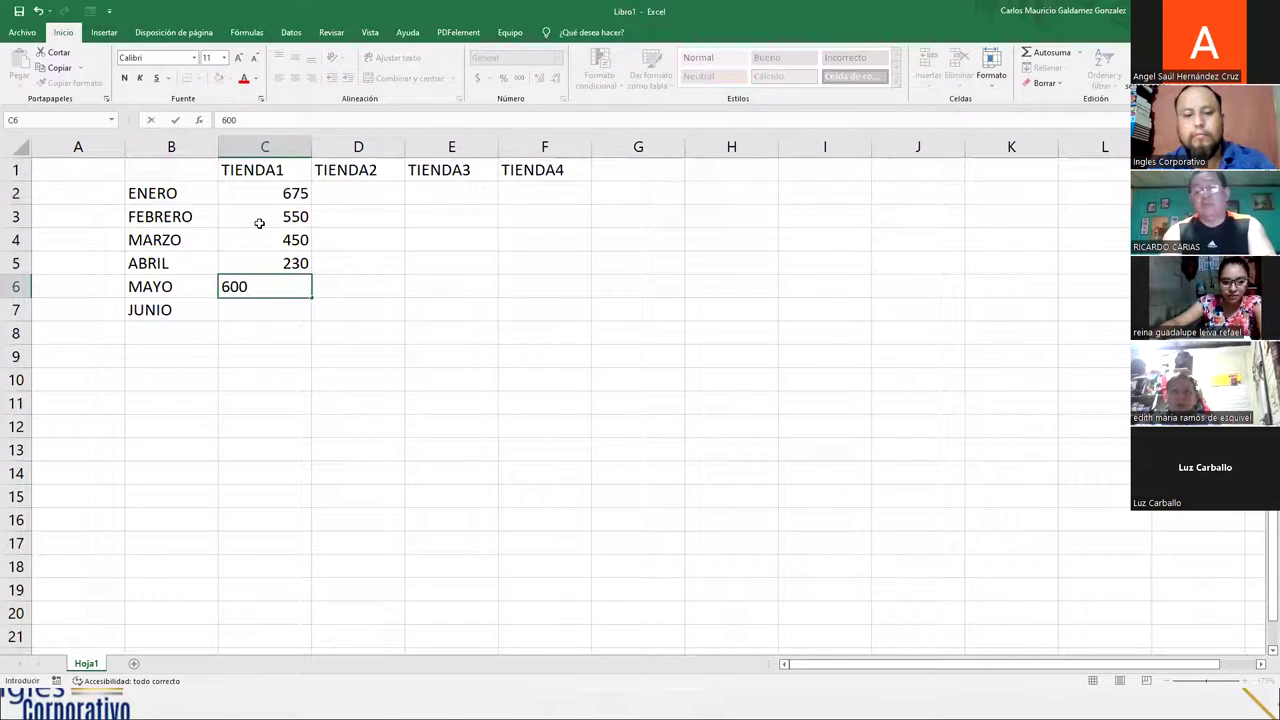
key(Return)
text(678)
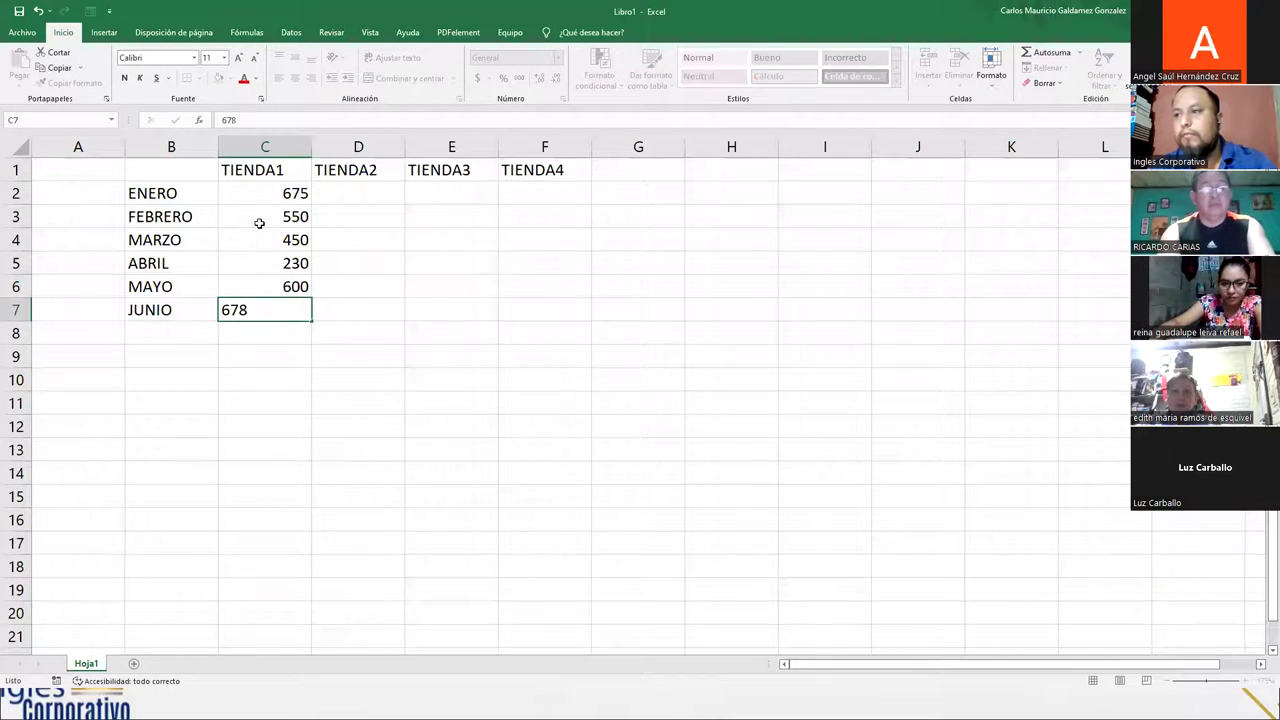
key(Return)
Step: Enter the TIENDA2 amounts 334 for ENERO and 445 for FEBRERO in D2 and D3
click(400, 214)
click(378, 197)
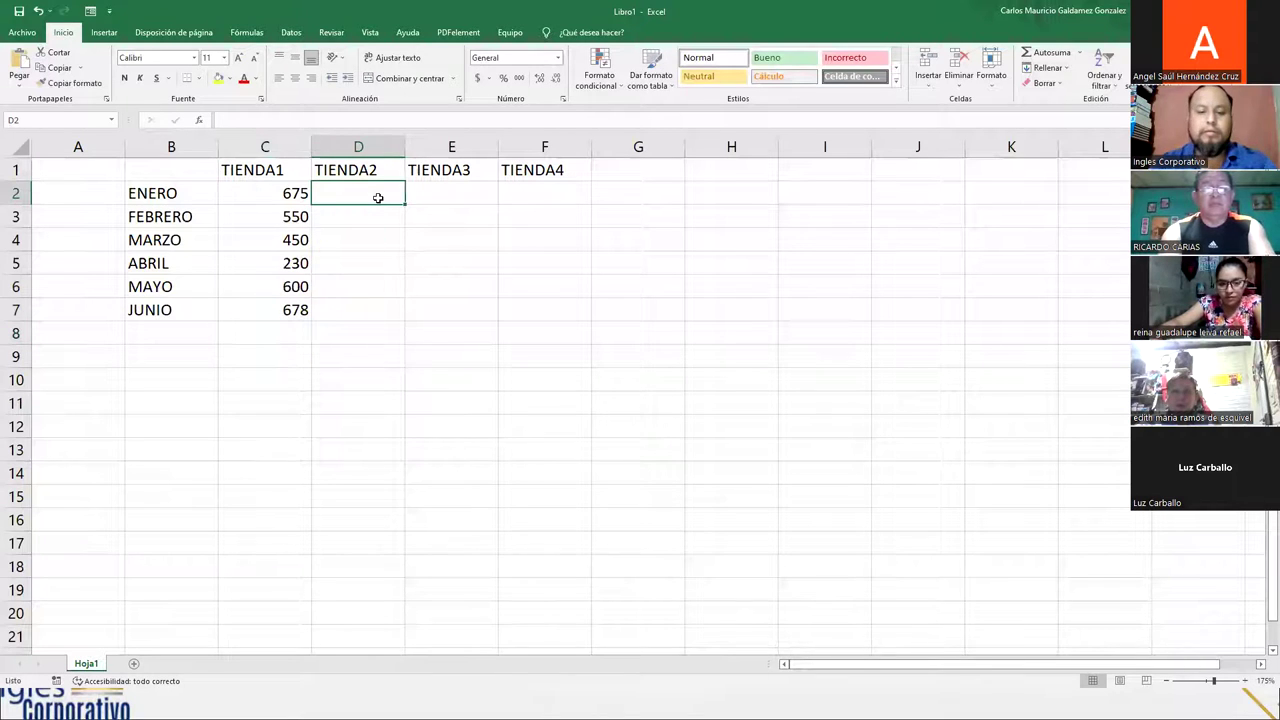
text(334)
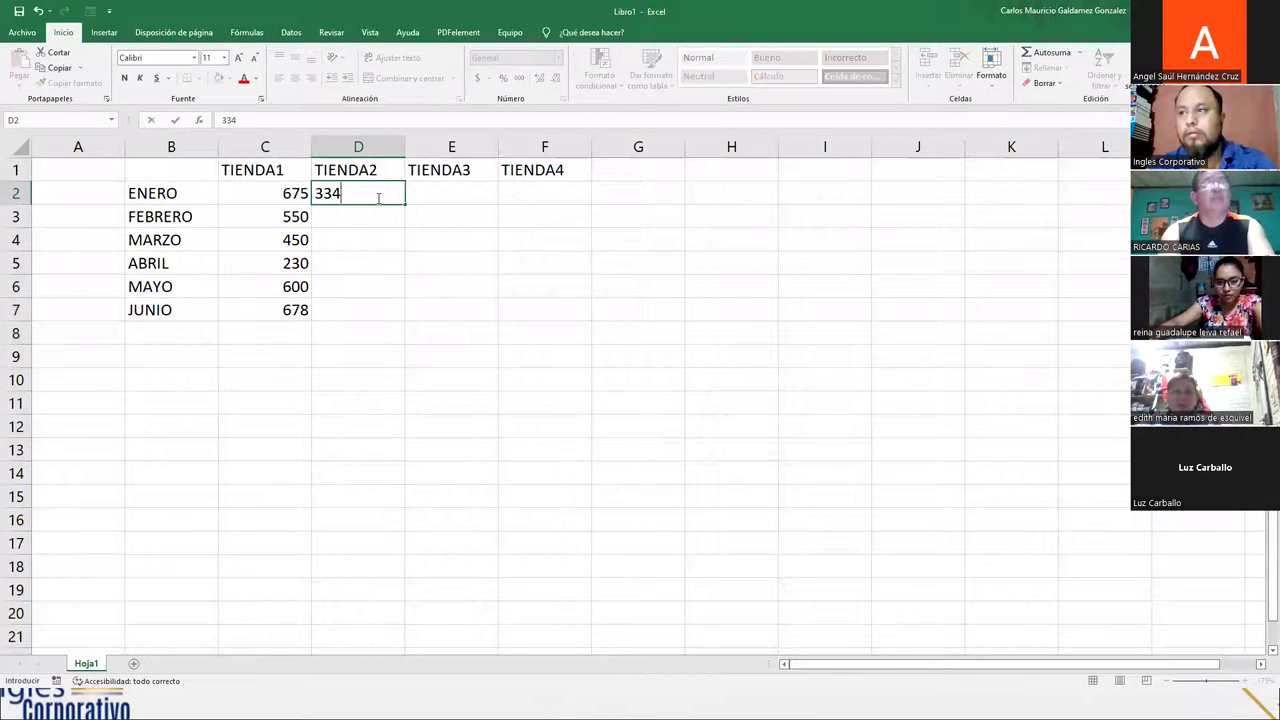
key(Return)
text(4450)
key(Return)
text(3)
key(Up)
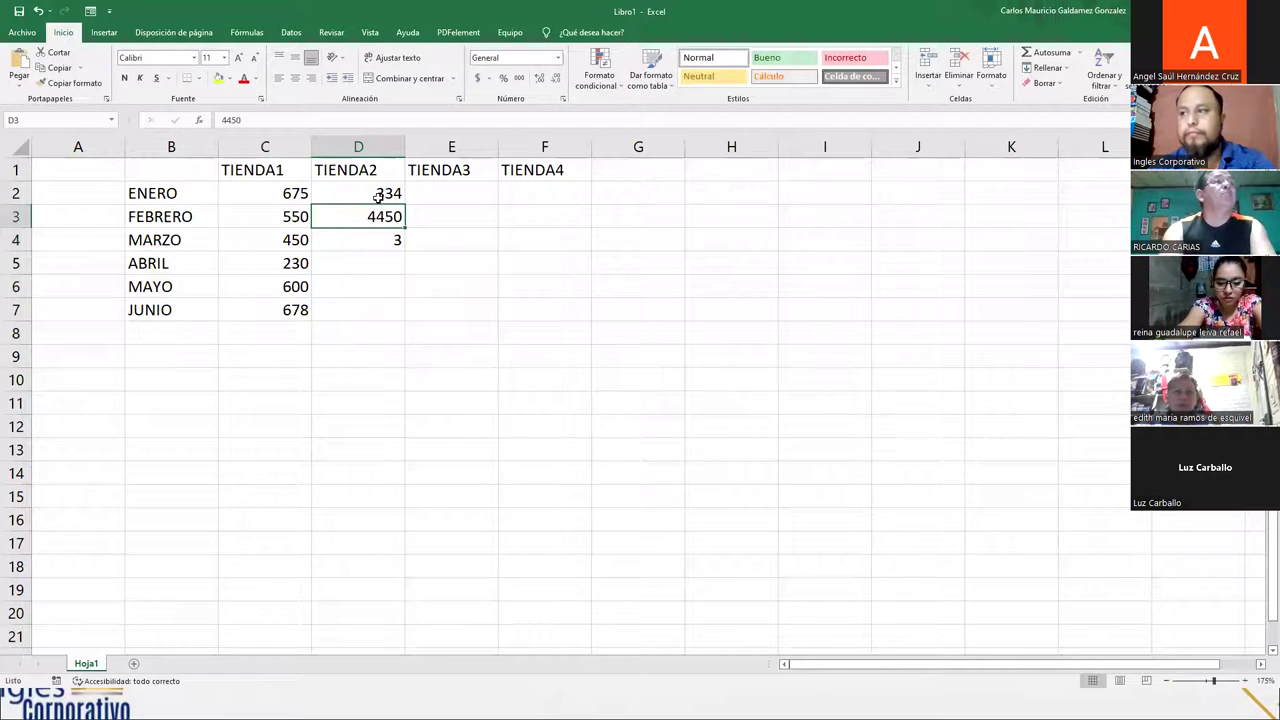
key(F2)
key(BackSpace)
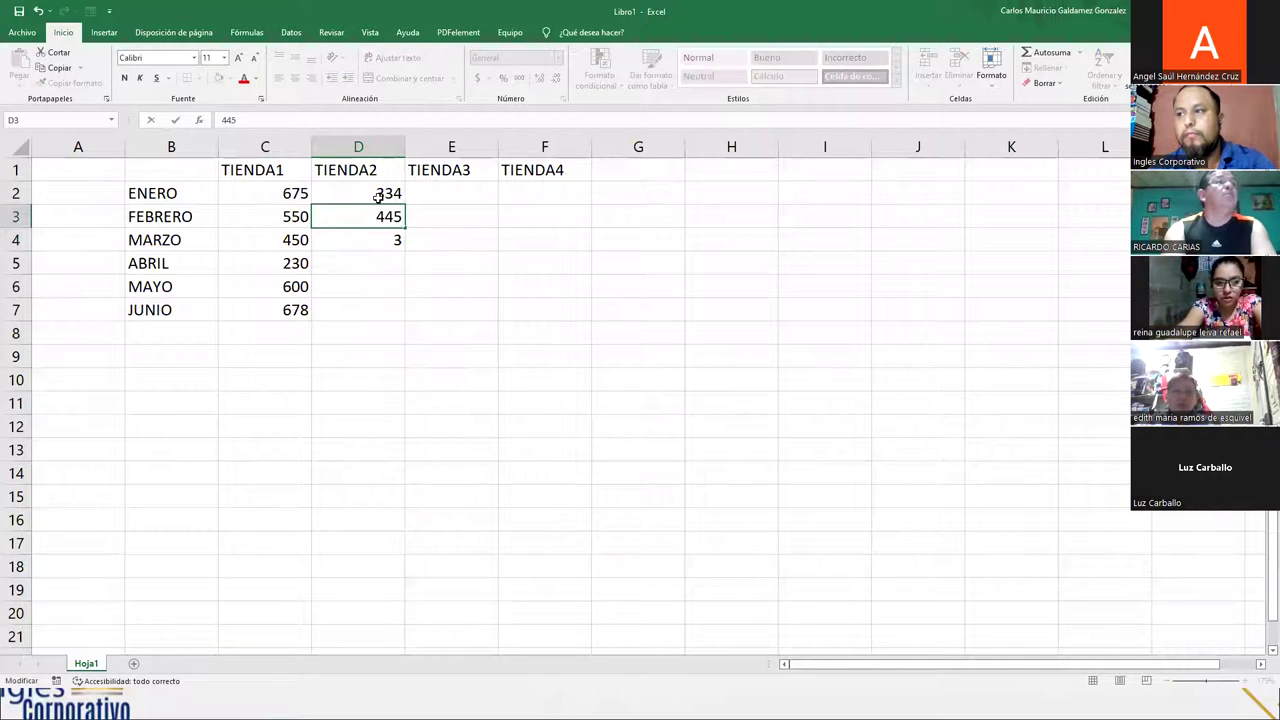
key(Return)
Step: Enter the TIENDA2 amounts 544, 610, 507 and 560 for MARZO to JUNIO in D4:D7
text(544)
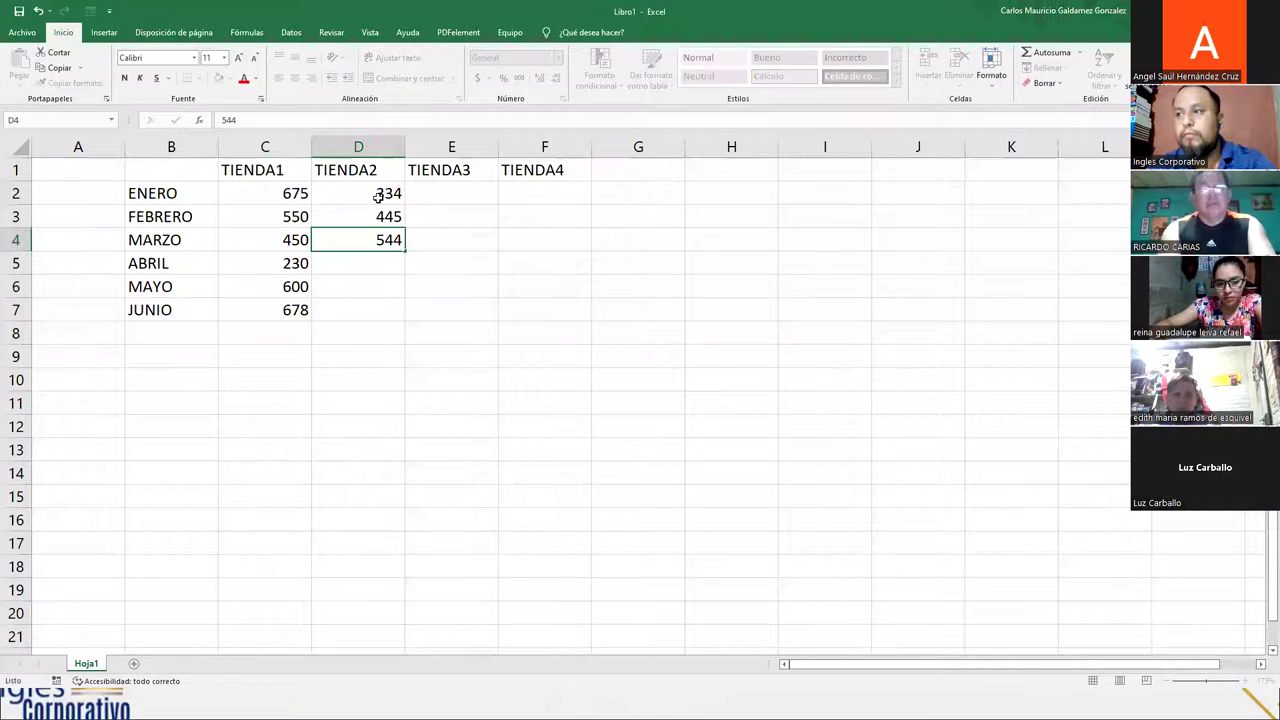
key(Return)
text(610)
key(Return)
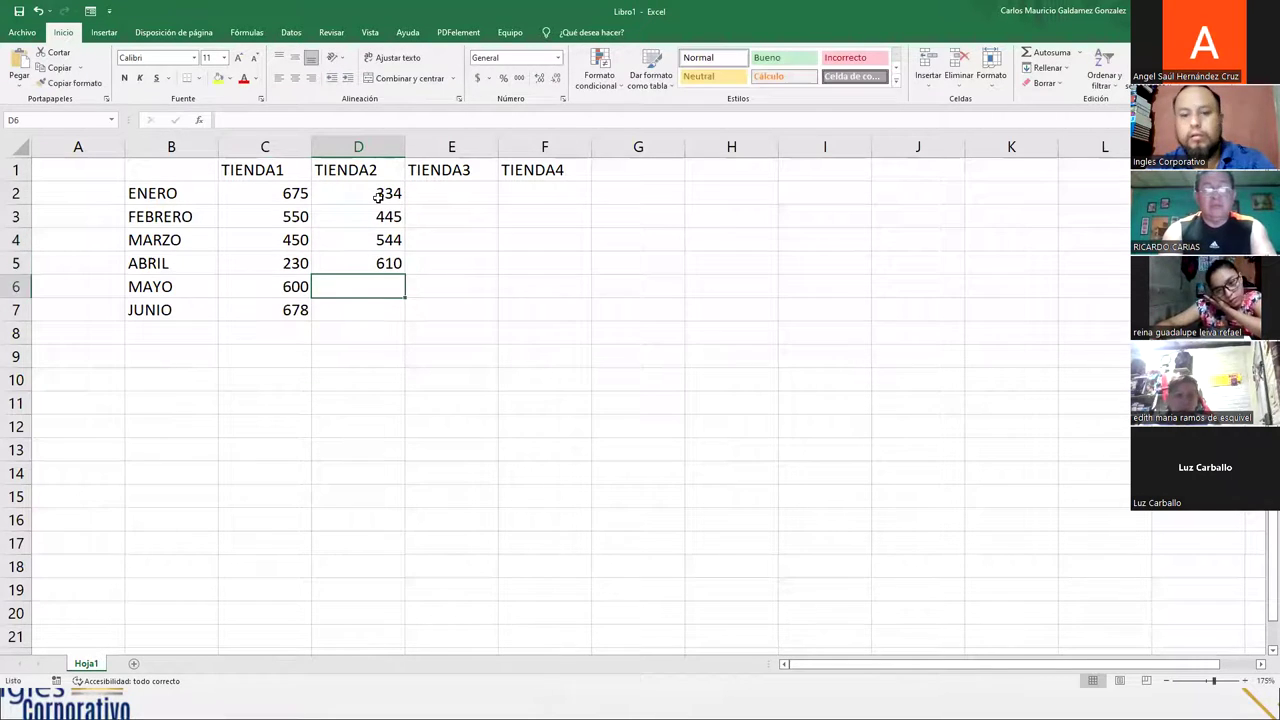
text(507)
key(Return)
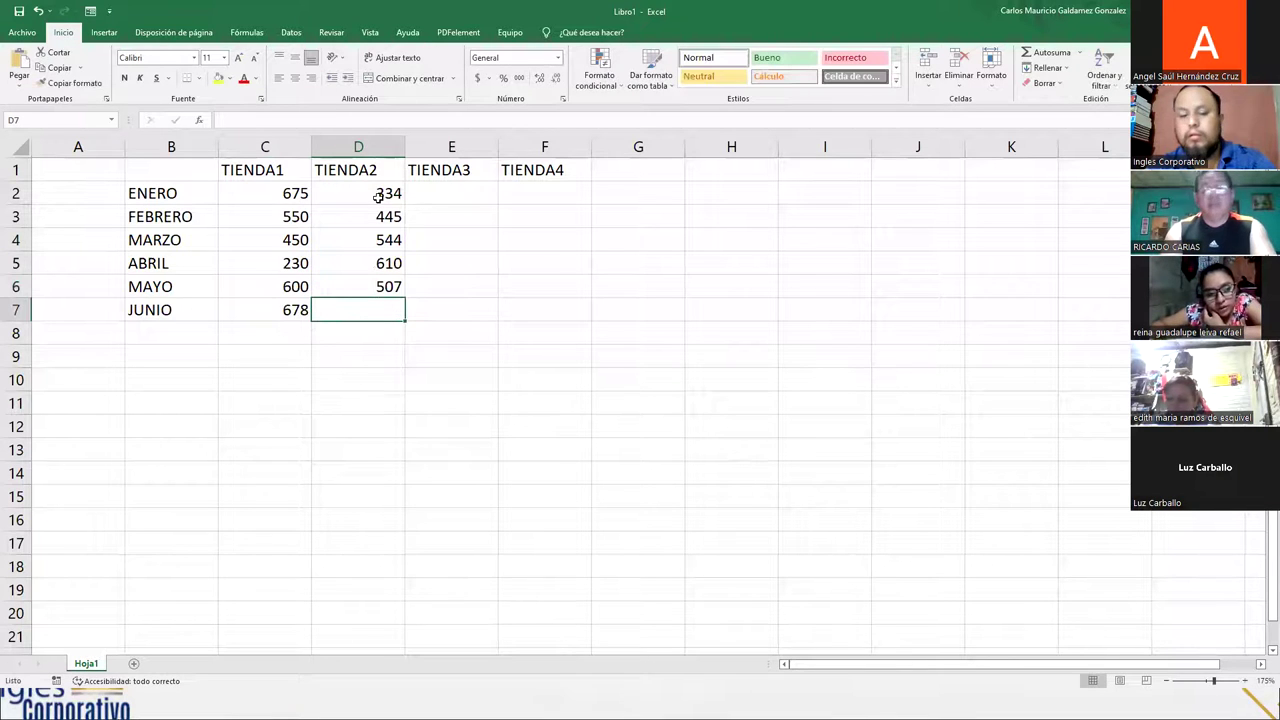
text(560)
key(Return)
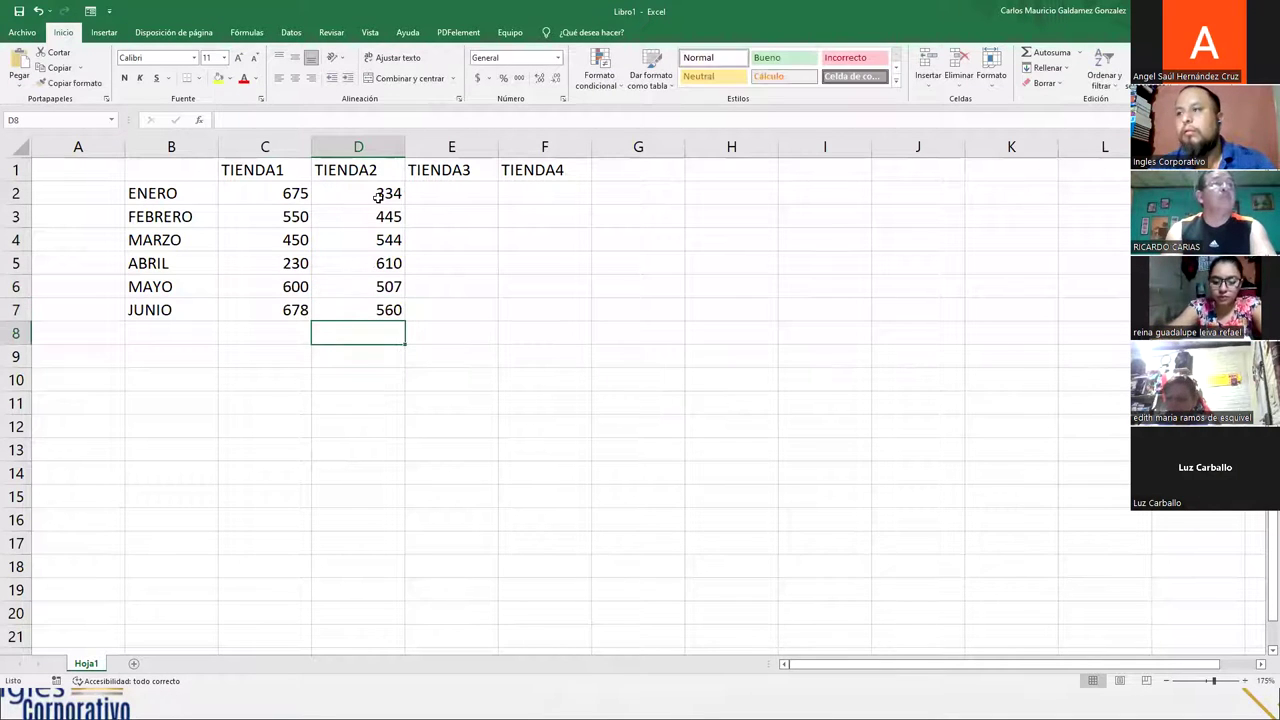
Step: Copy the ABRIL to JUNIO amounts in C5:D7 to the TIENDA3 and TIENDA4 columns, starting at E2
drag(290, 258, 385, 312)
key(ctrl+c)
click(441, 198)
key(ctrl+v)
Step: Copy the ENERO to MARZO amounts in C2:D4 to the TIENDA3 and TIENDA4 columns, starting at E5
drag(285, 194, 360, 231)
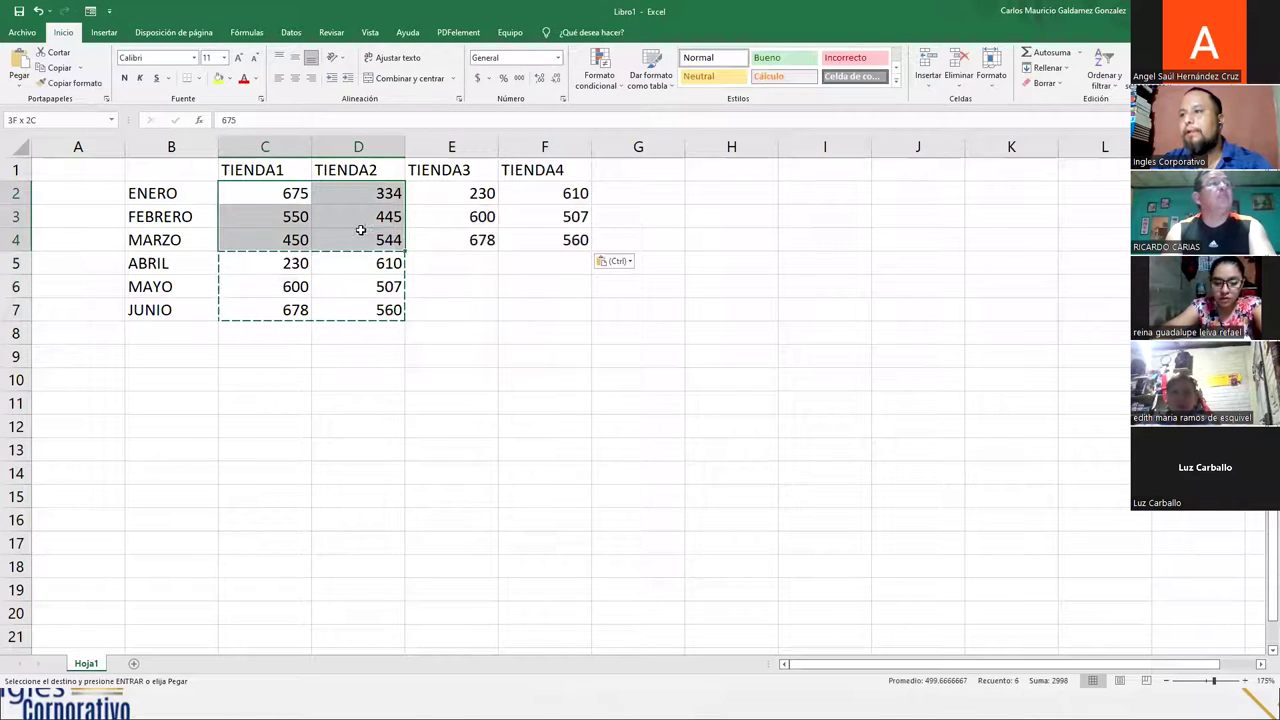
key(ctrl+c)
click(441, 256)
key(ctrl+v)
click(437, 302)
key(Escape)
Step: Apply the Contabilidad number format to all store amounts in C2:F7
drag(272, 198, 530, 313)
click(557, 57)
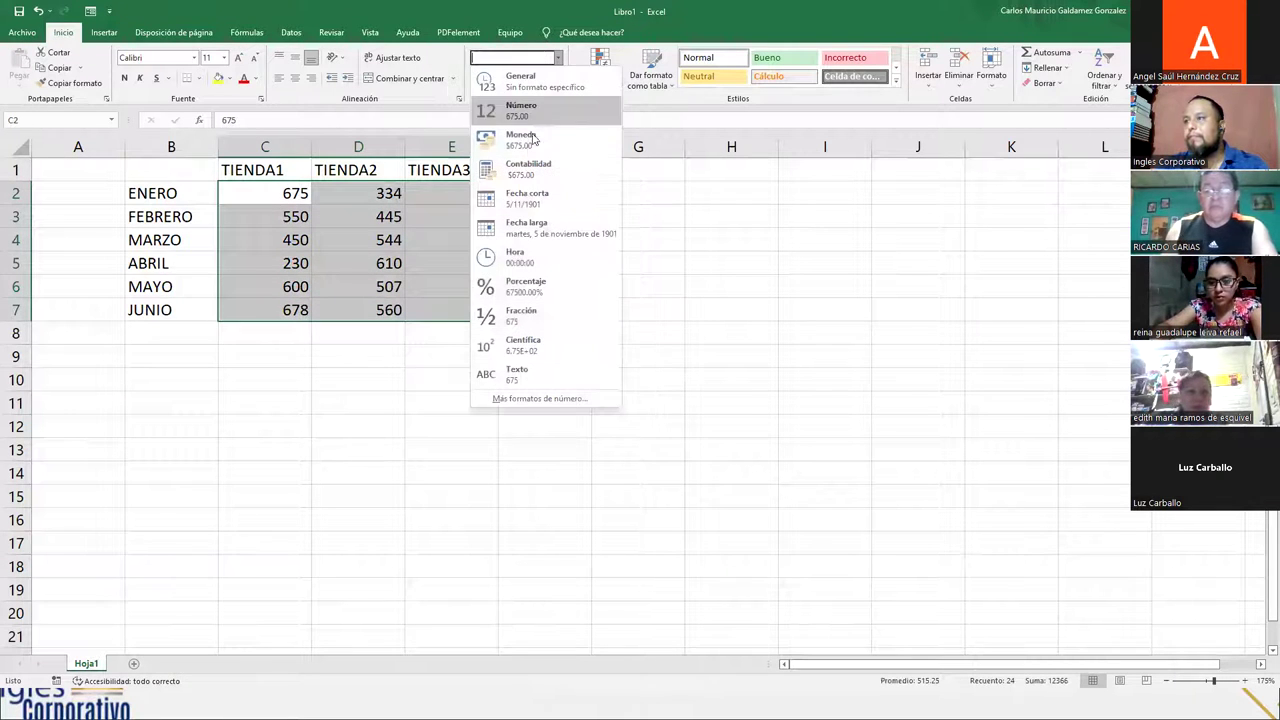
click(528, 167)
click(370, 292)
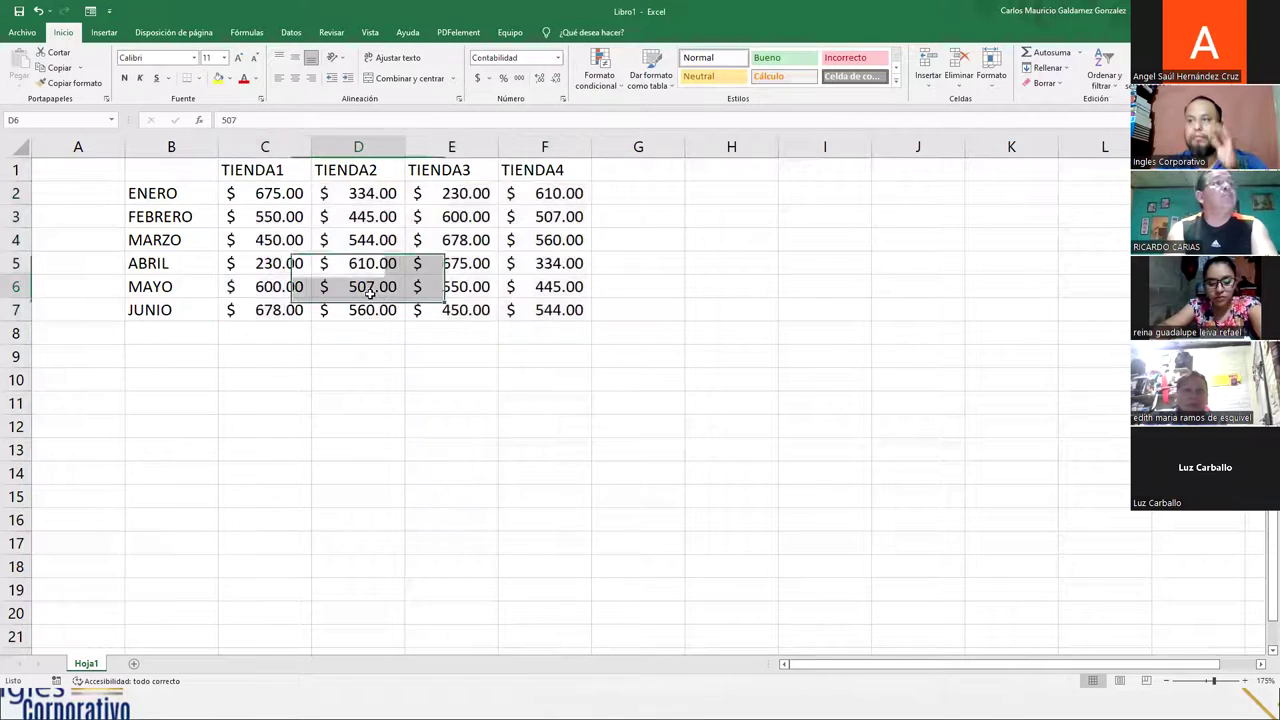
click(197, 172)
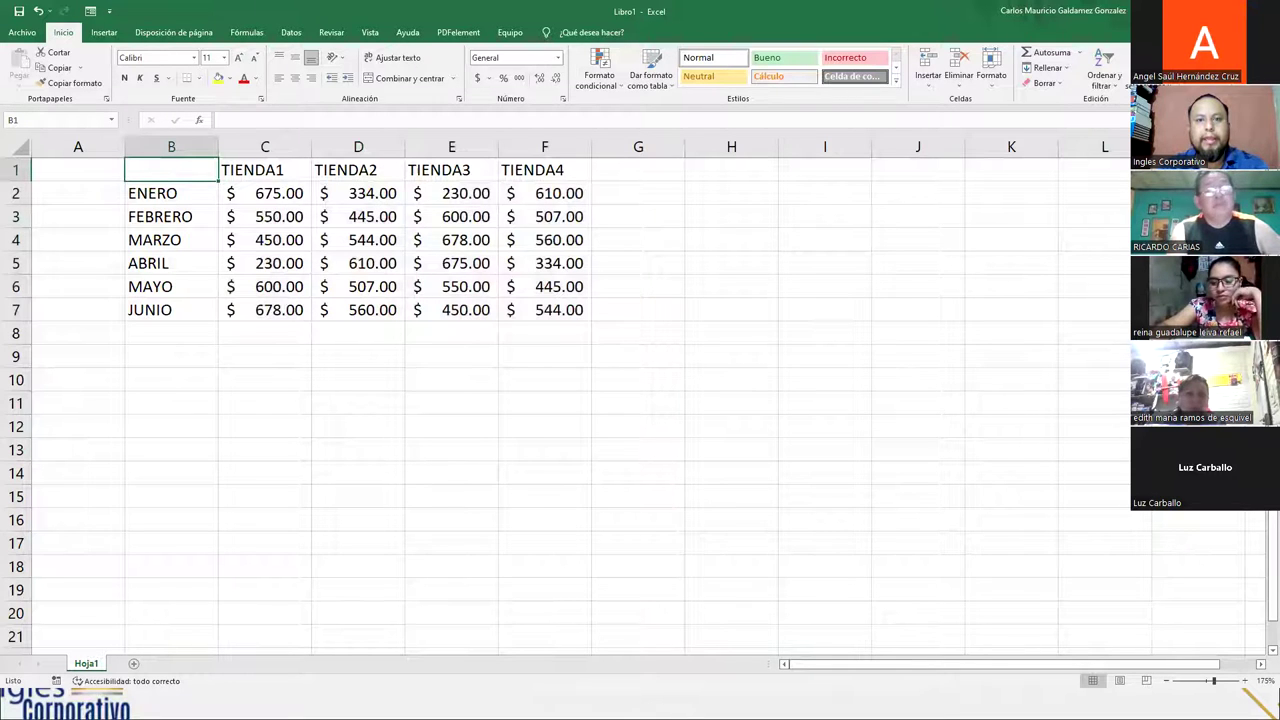
click(376, 291)
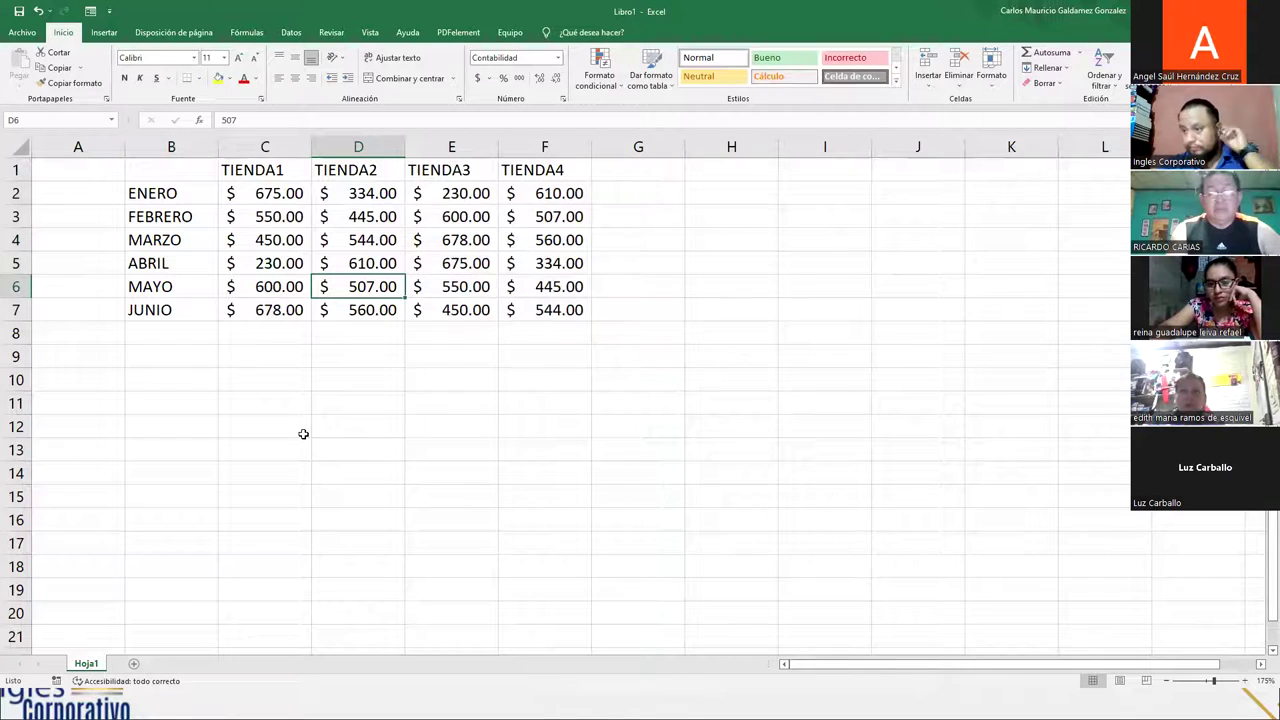
click(252, 358)
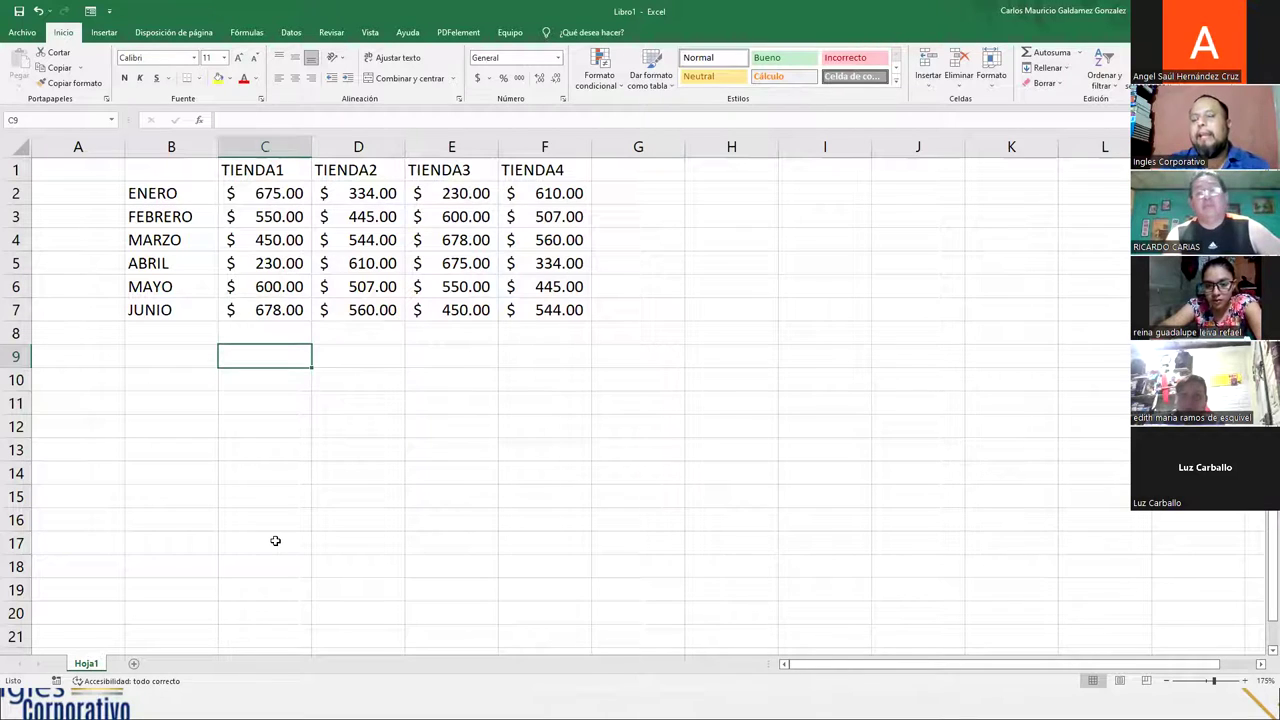
click(626, 186)
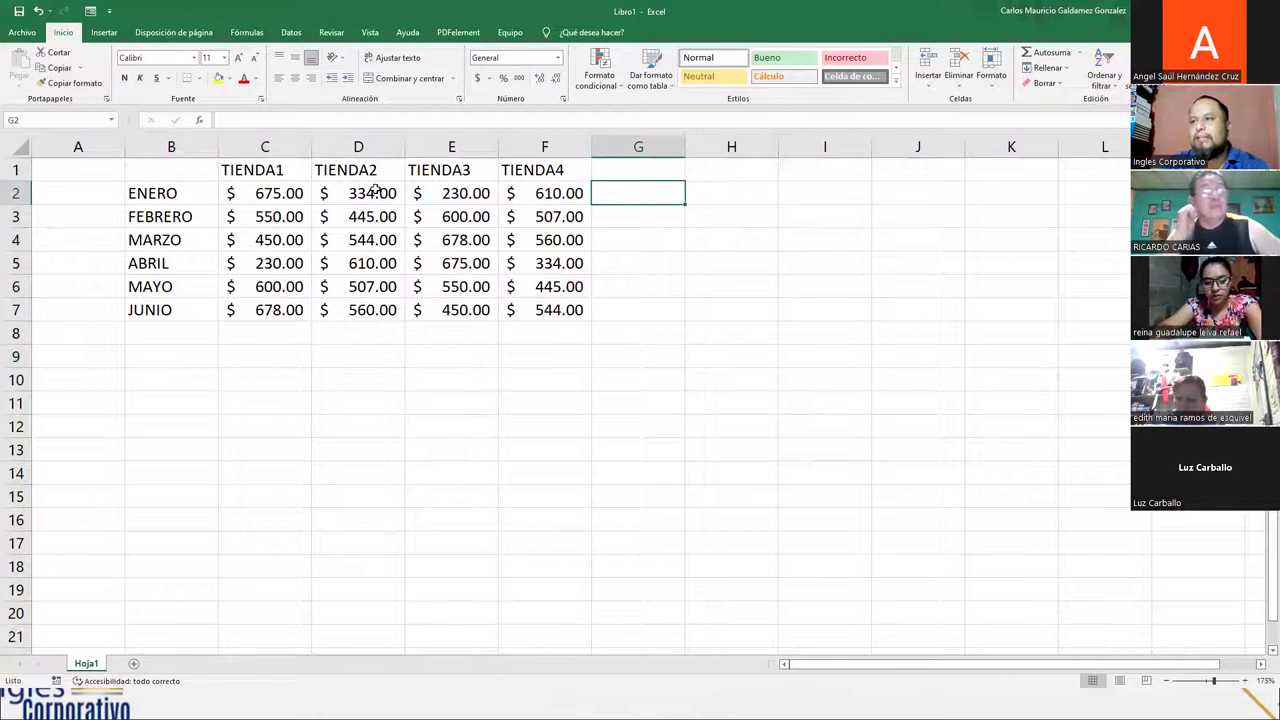
click(166, 195)
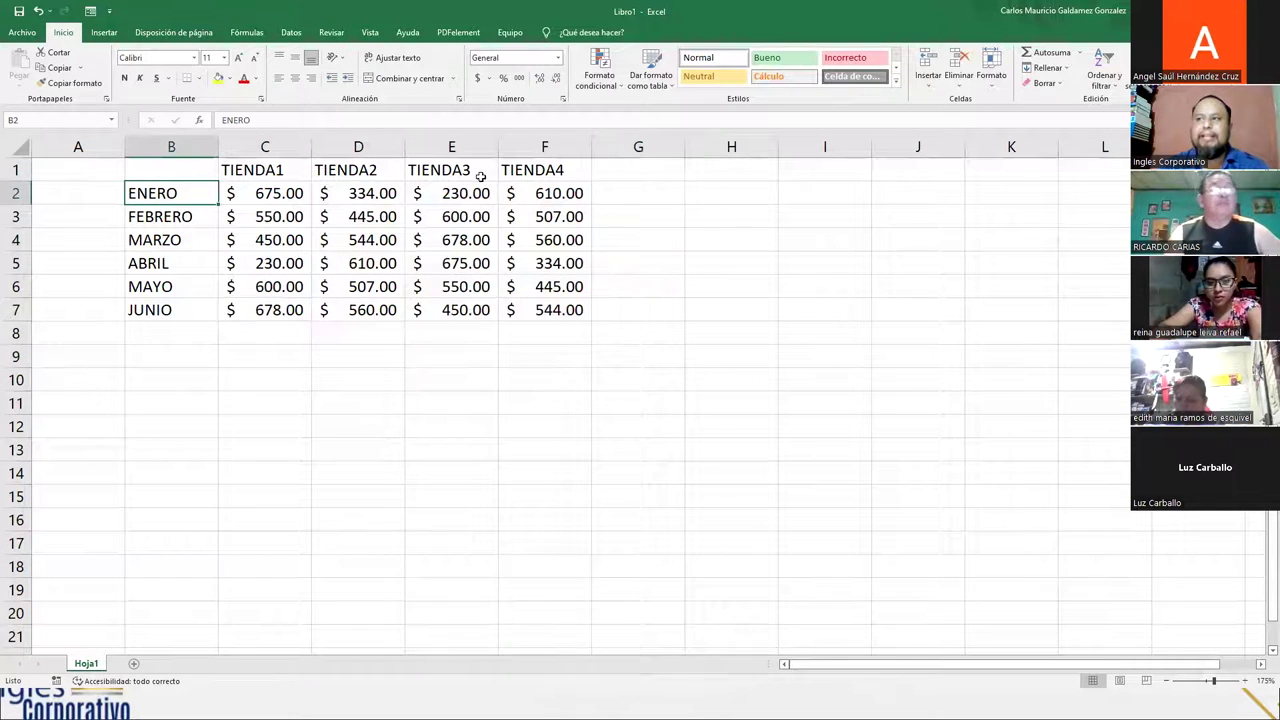
Step: Total the ENERO amounts of the four stores in G2 with the formula =C2+D2+E2+F2
click(639, 202)
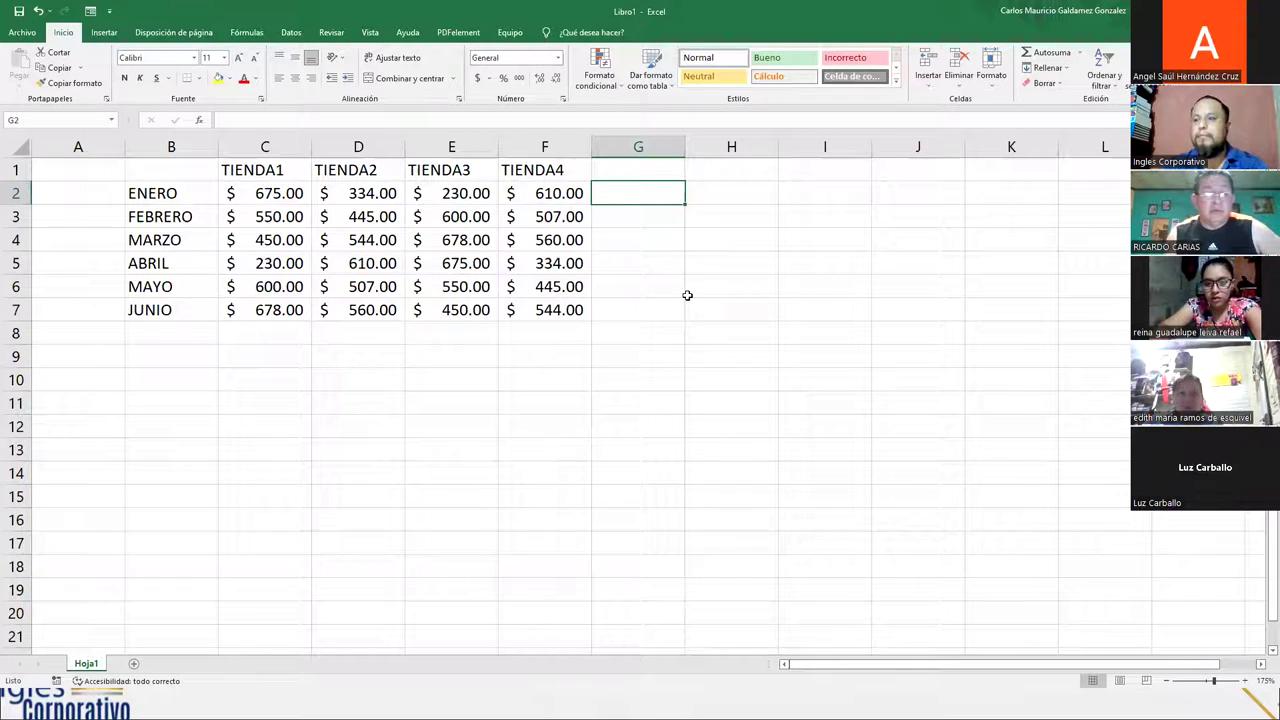
text(=)
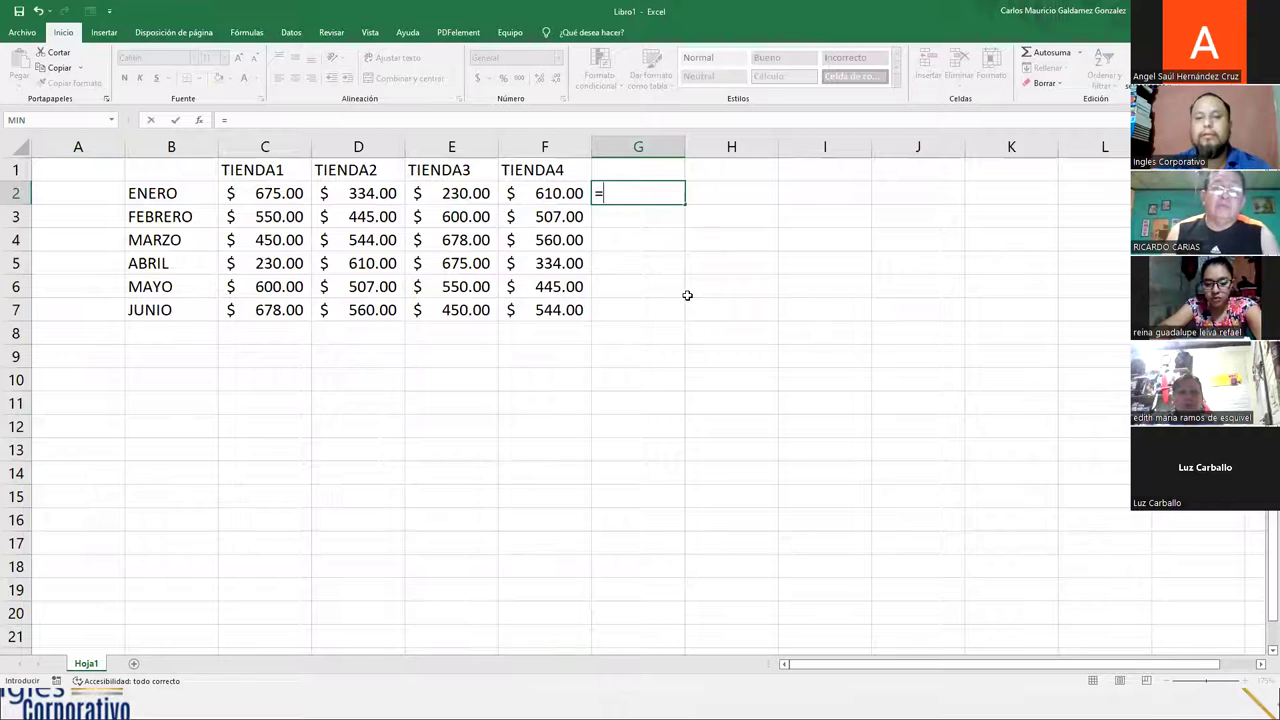
click(256, 195)
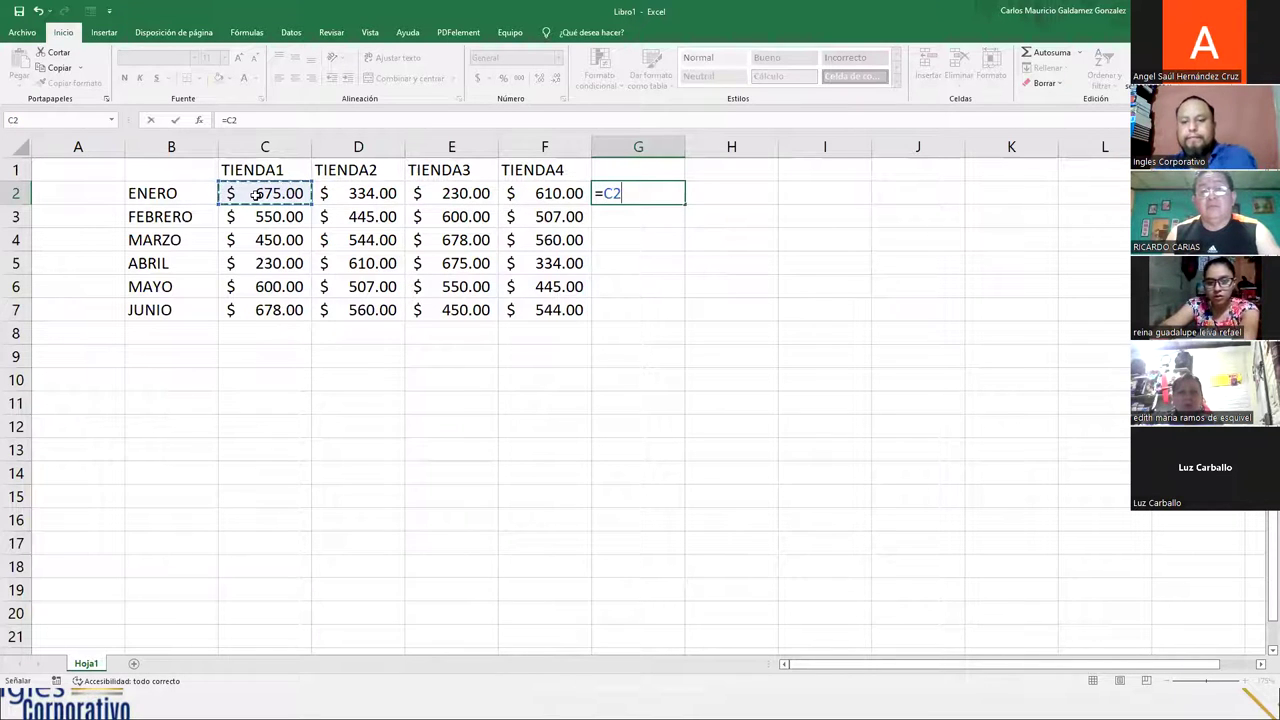
text(+)
click(333, 194)
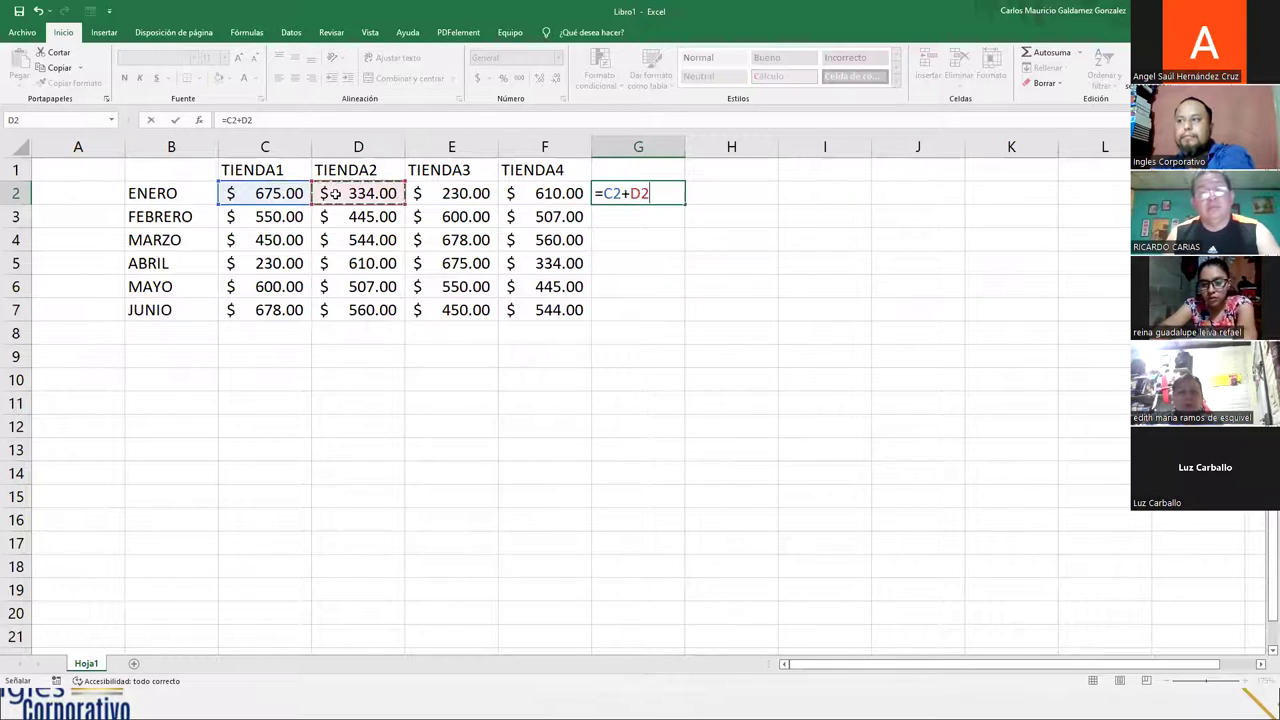
text(+)
click(438, 190)
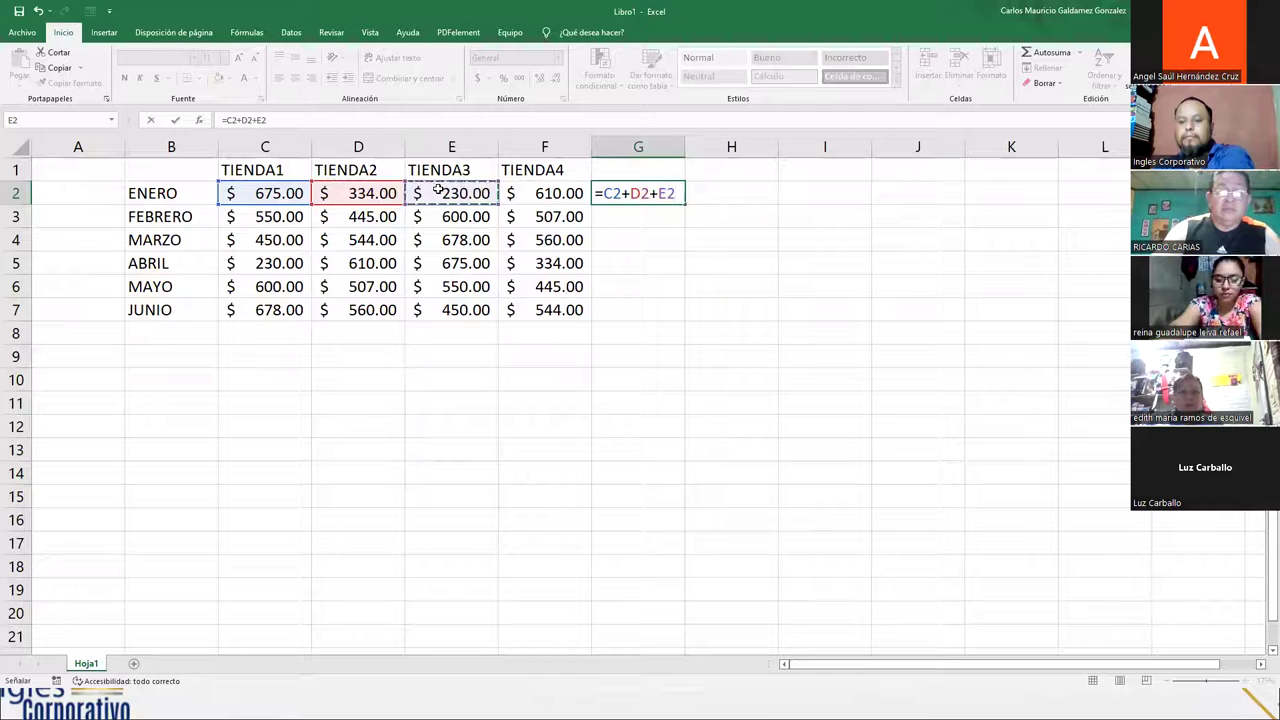
text(+)
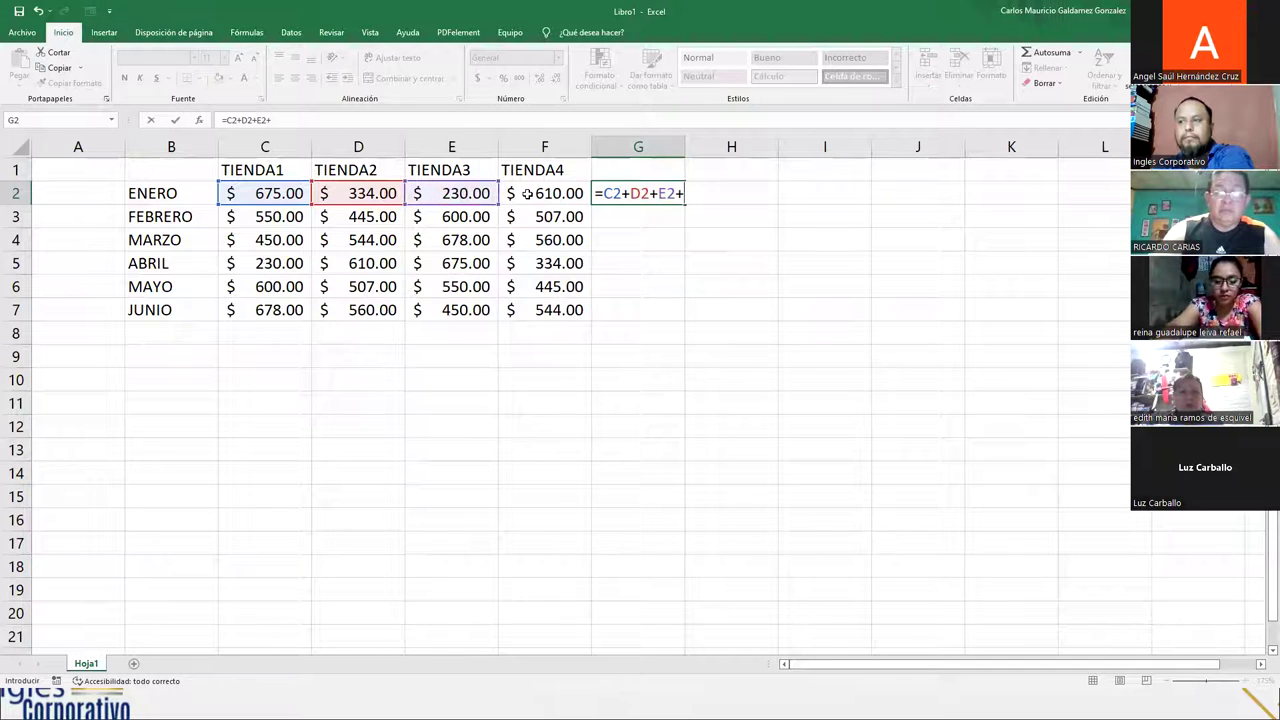
click(527, 194)
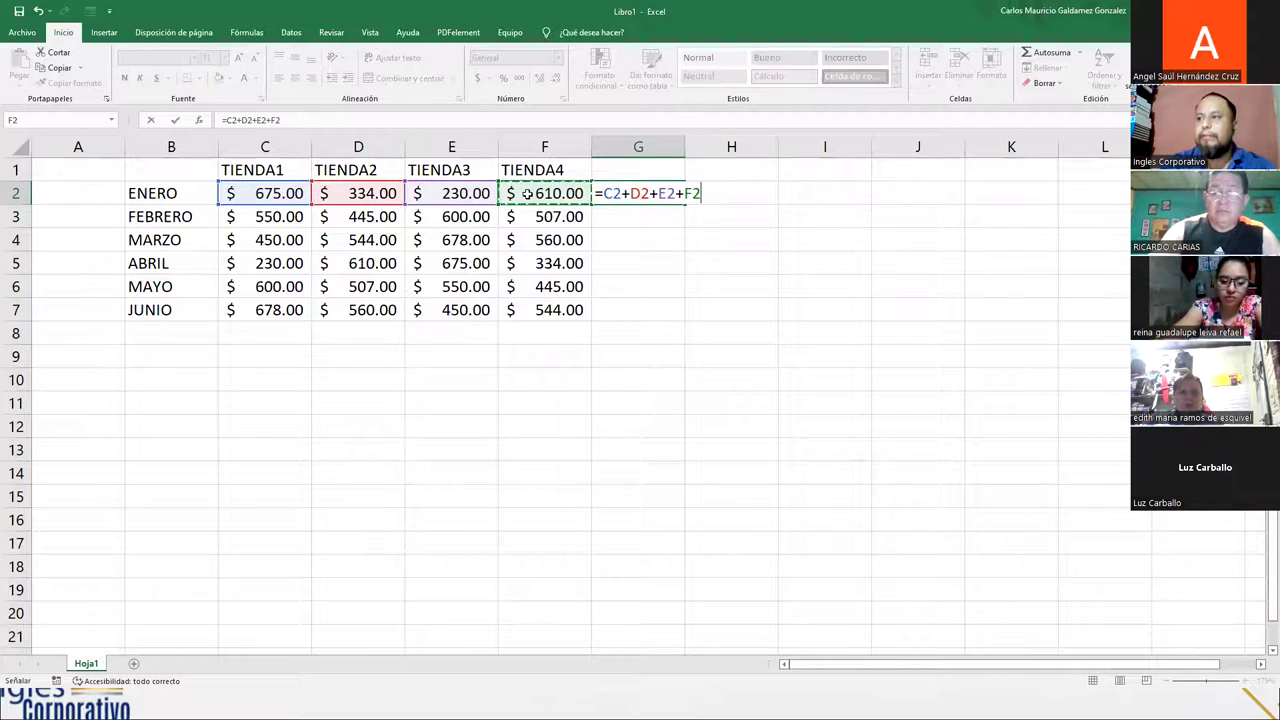
key(Return)
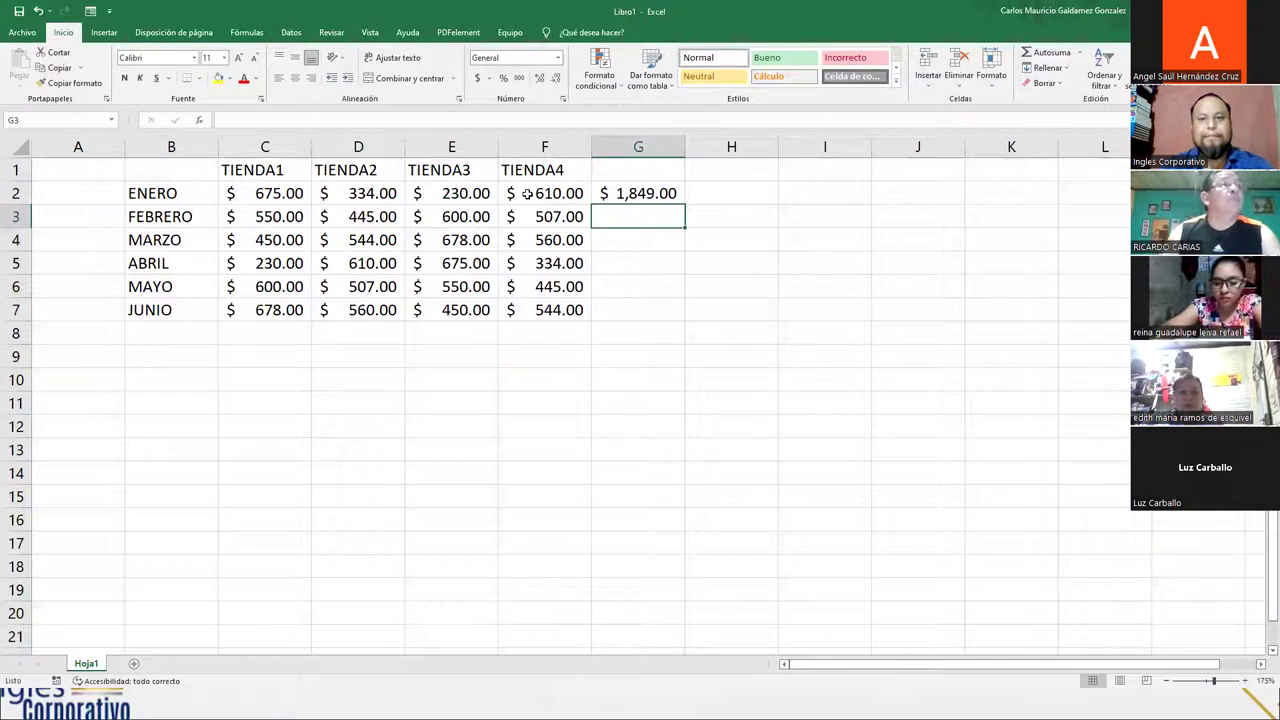
key(Up)
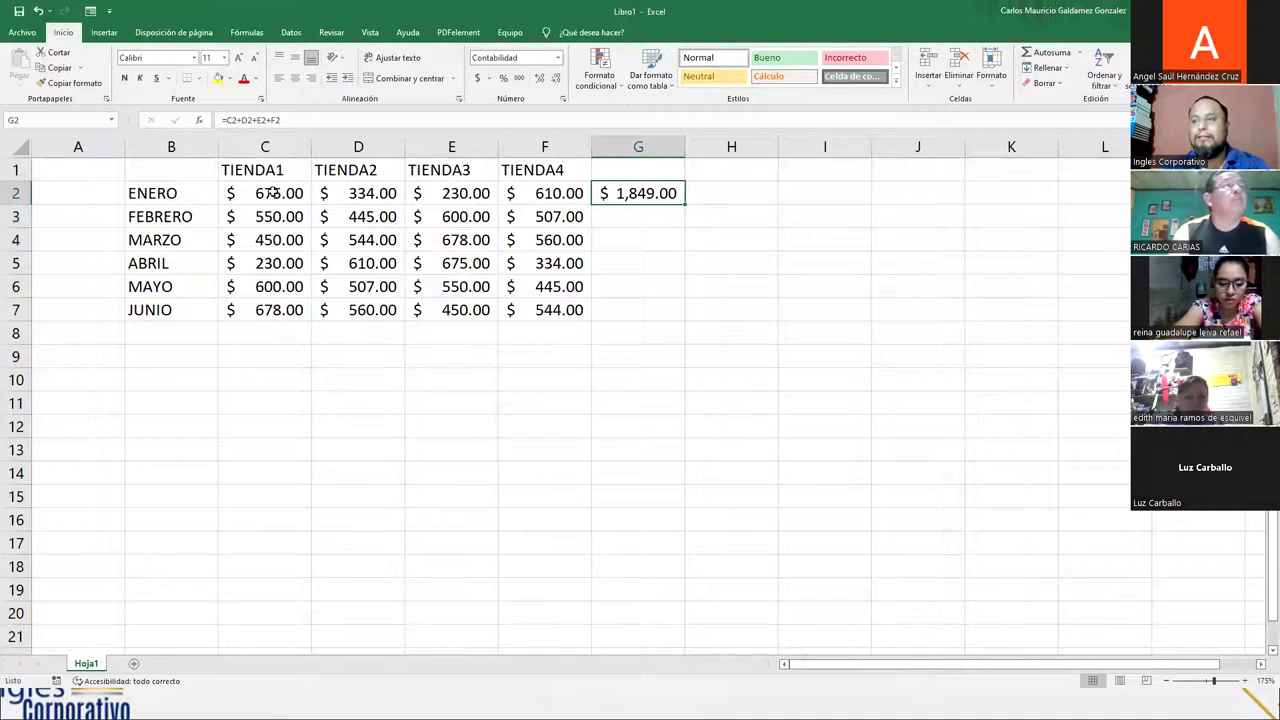
drag(278, 217, 585, 220)
click(625, 210)
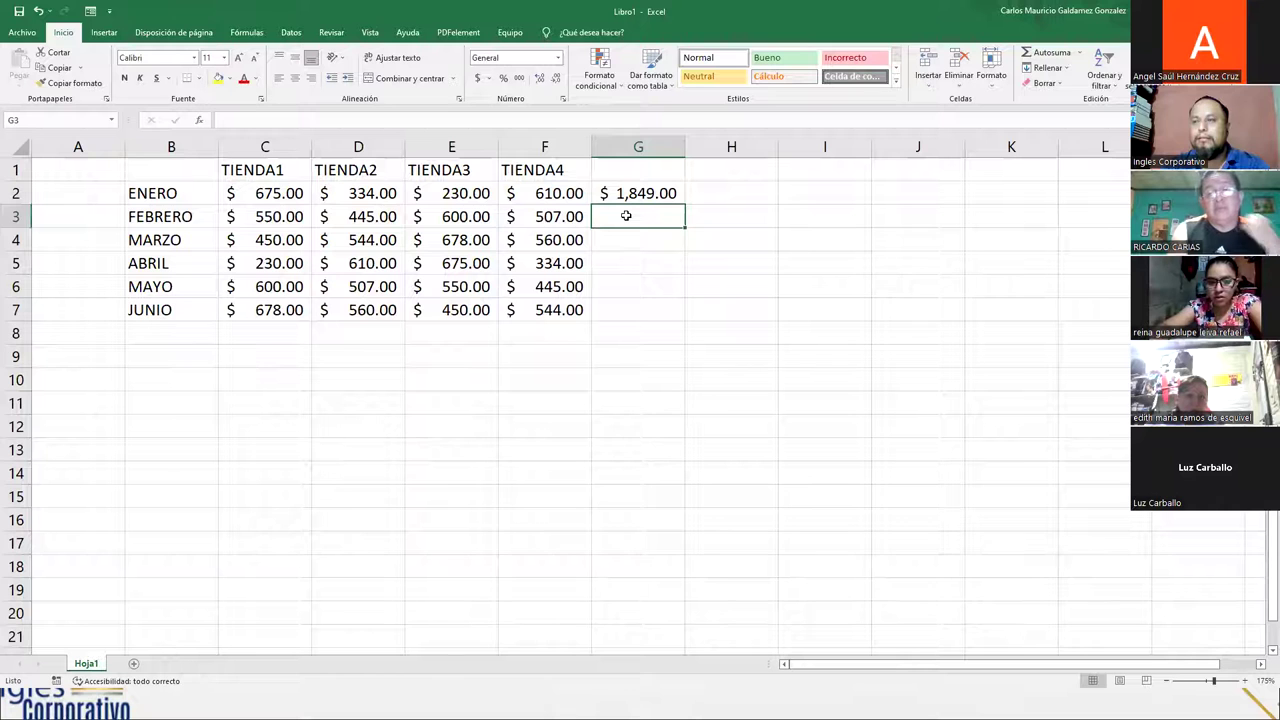
text(=suma)
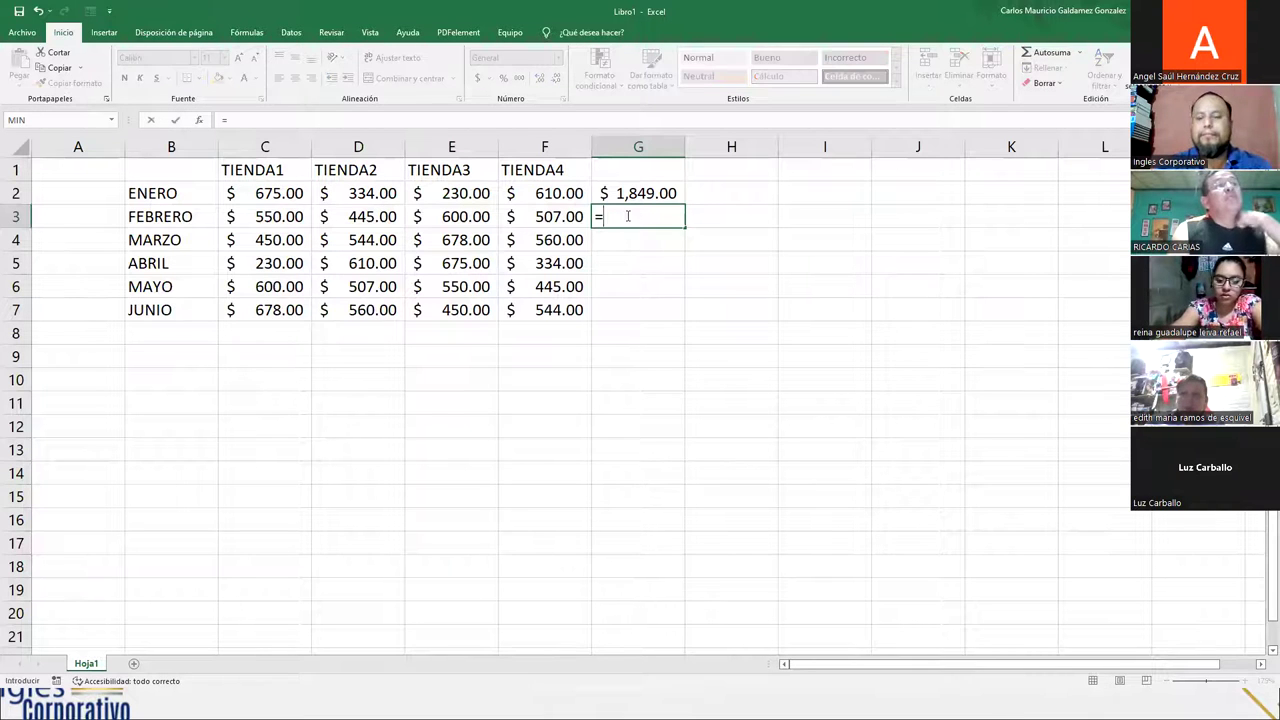
key(BackSpace)
key(BackSpace)
key(BackSpace)
key(BackSpace)
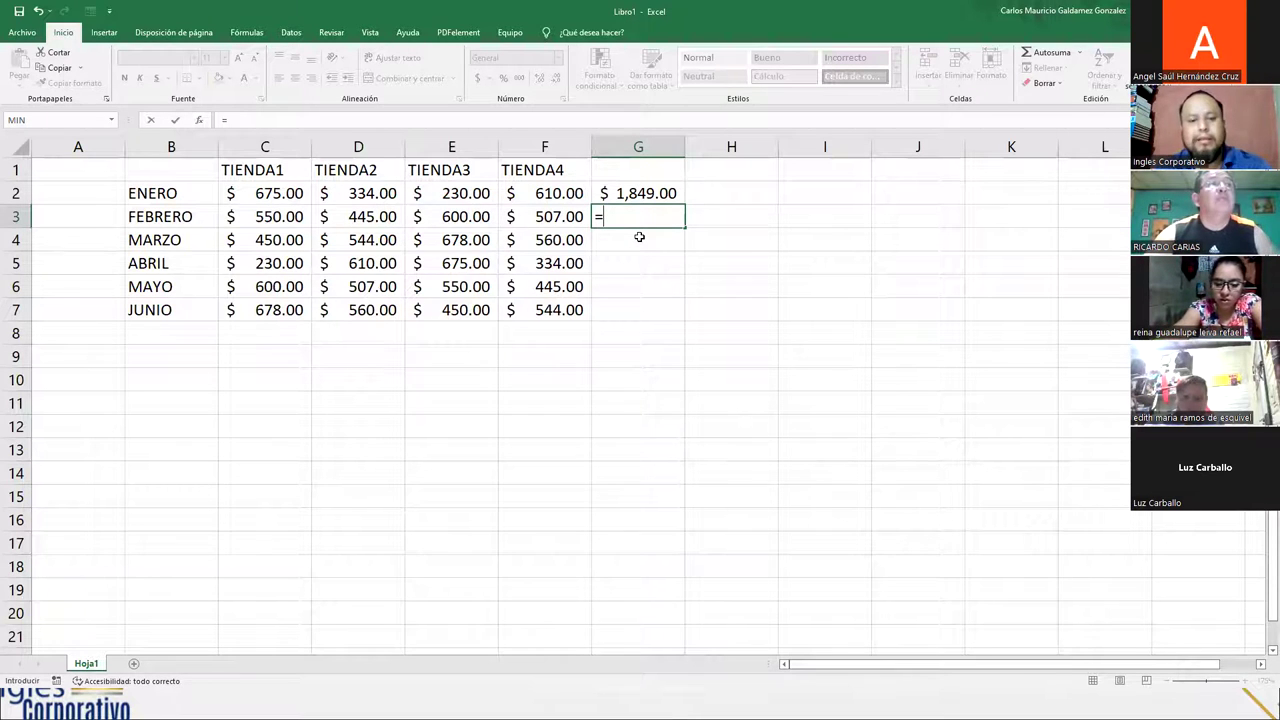
drag(257, 217, 556, 217)
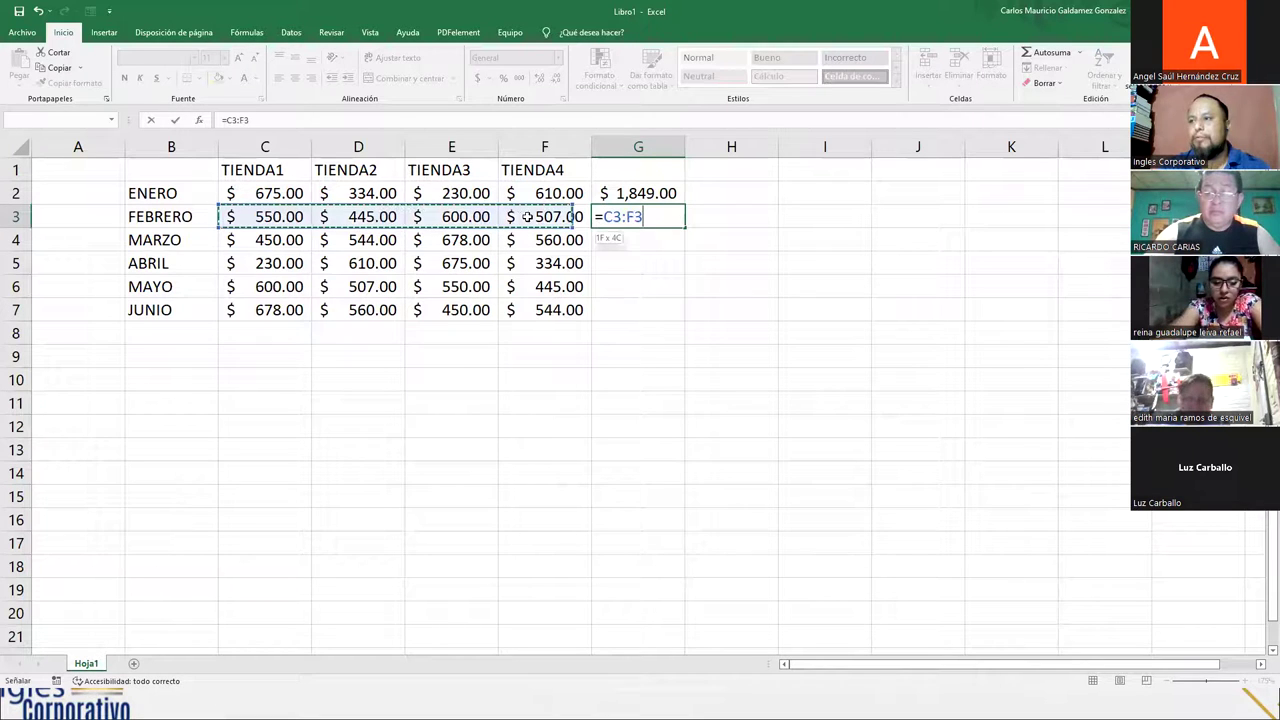
click(109, 120)
click(95, 122)
click(72, 121)
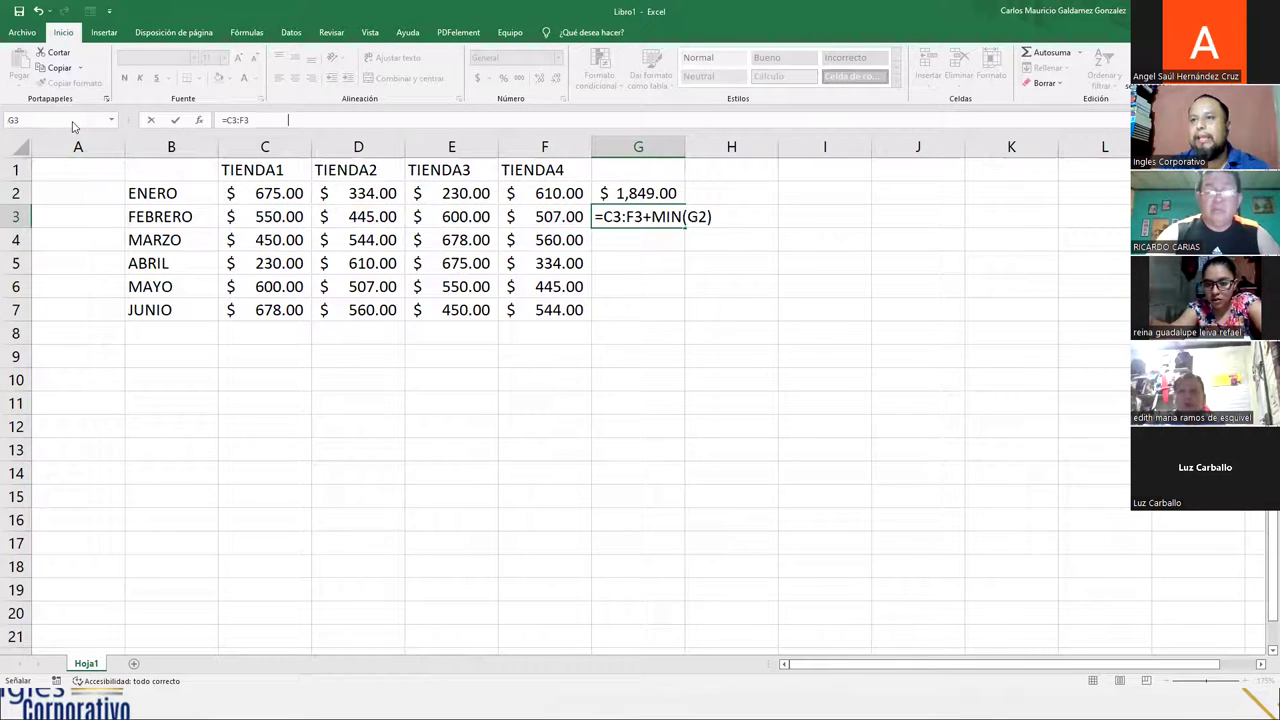
key(Escape)
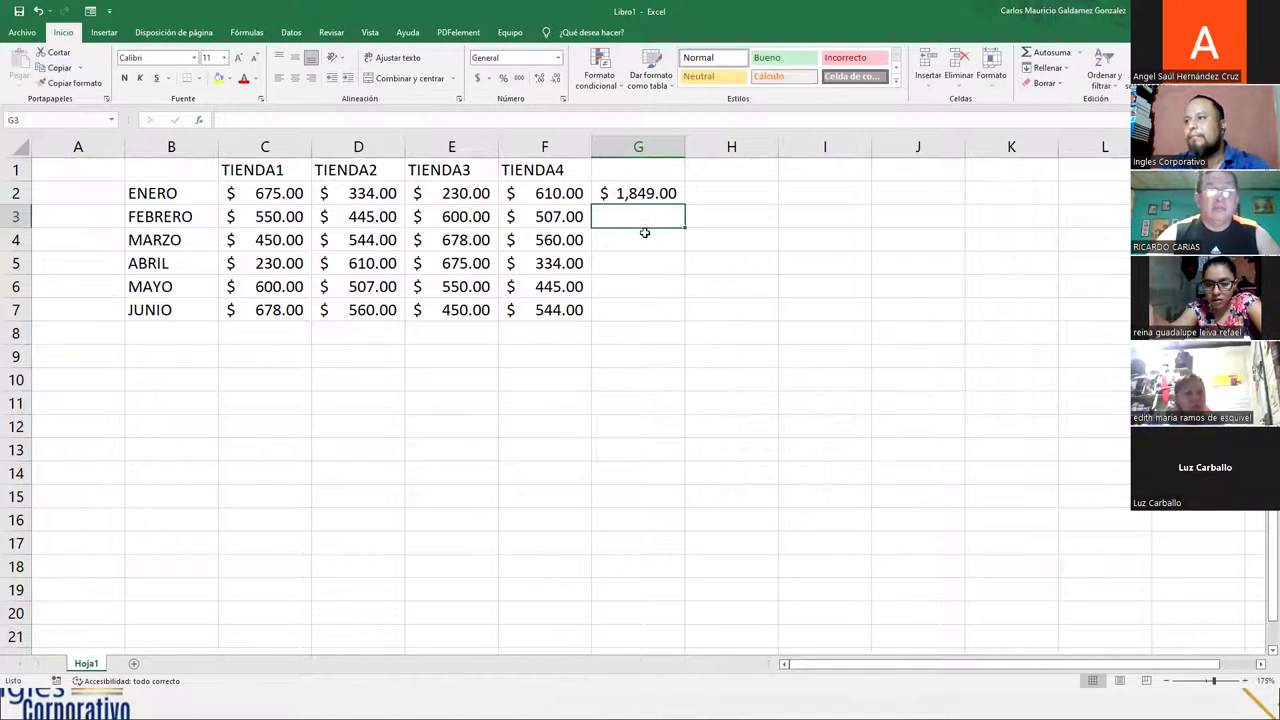
Step: Name the FEBRERO amounts in C3:F3 as the range Rango2
drag(250, 214, 585, 218)
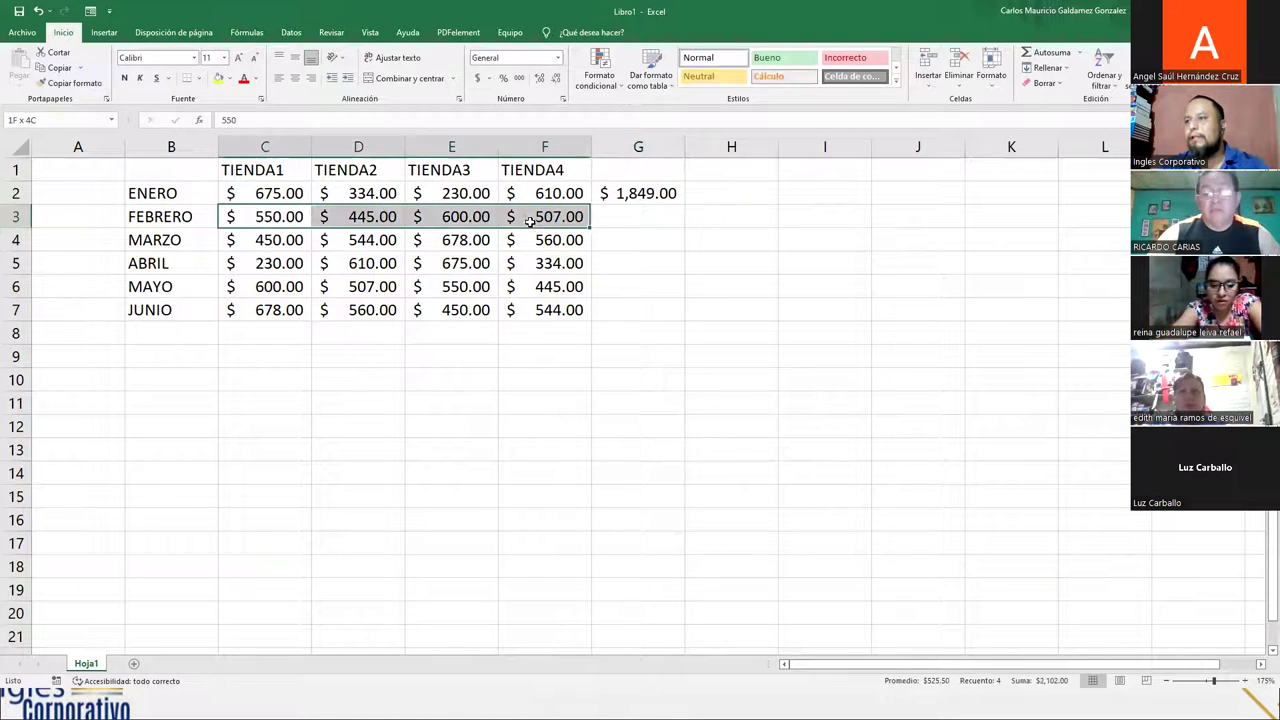
click(89, 119)
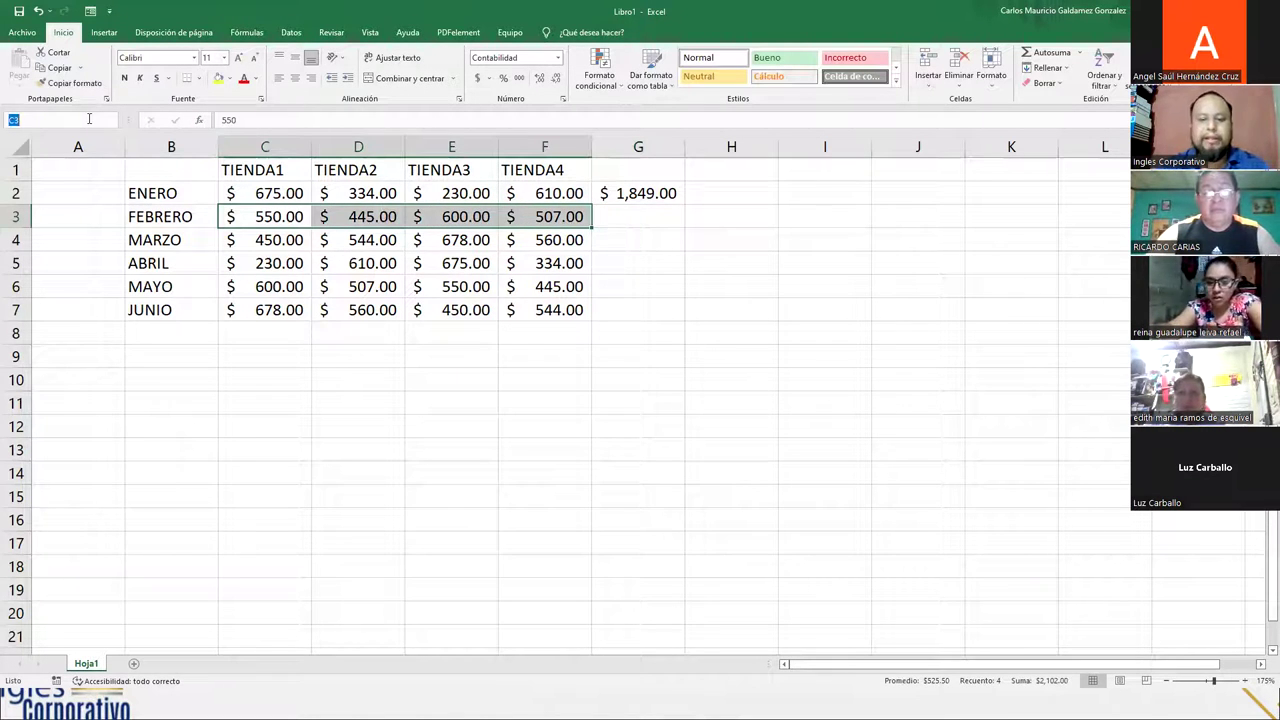
text(Rango2)
key(Return)
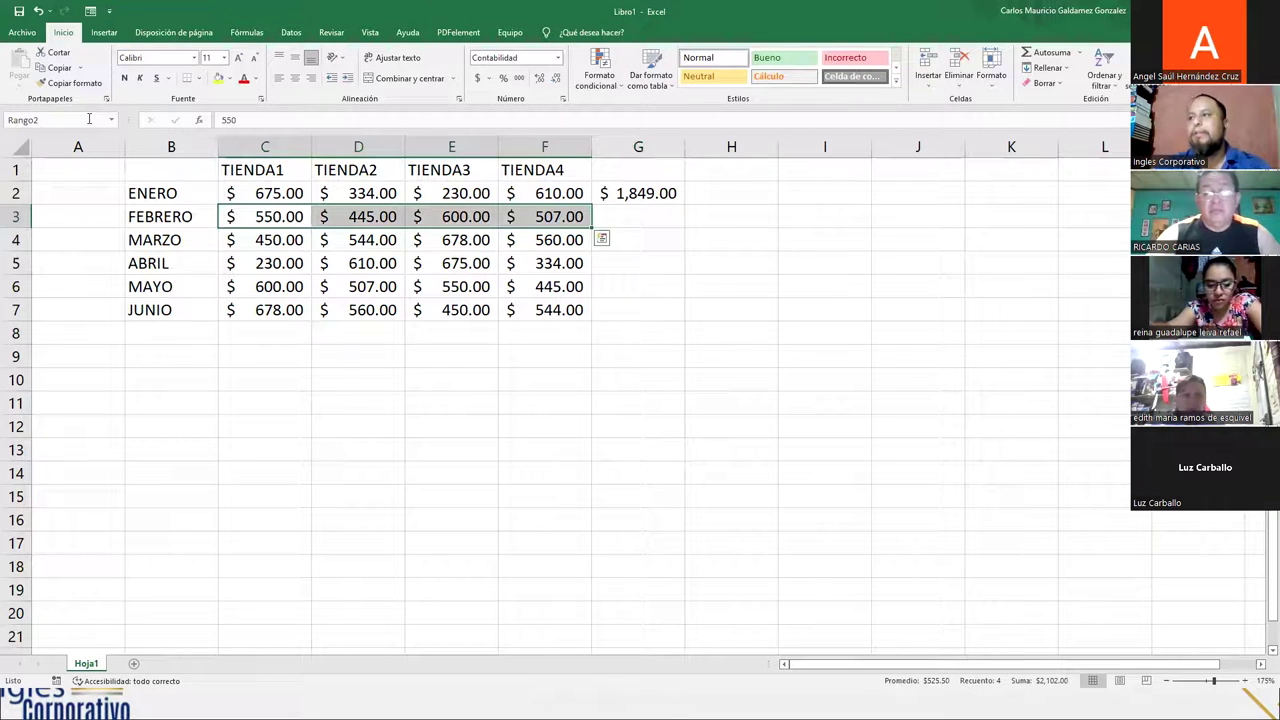
Step: Total the FEBRERO amounts in G3 with the formula =SUMA(Rango2)
click(646, 213)
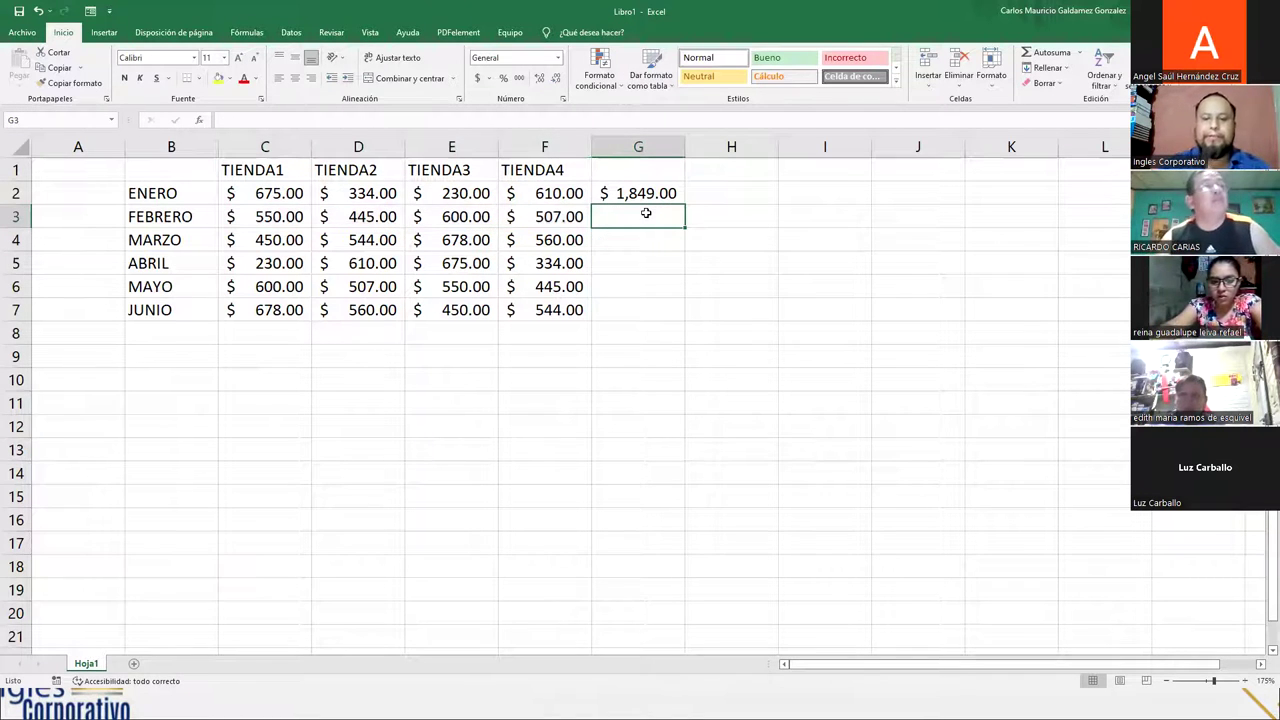
text(=)
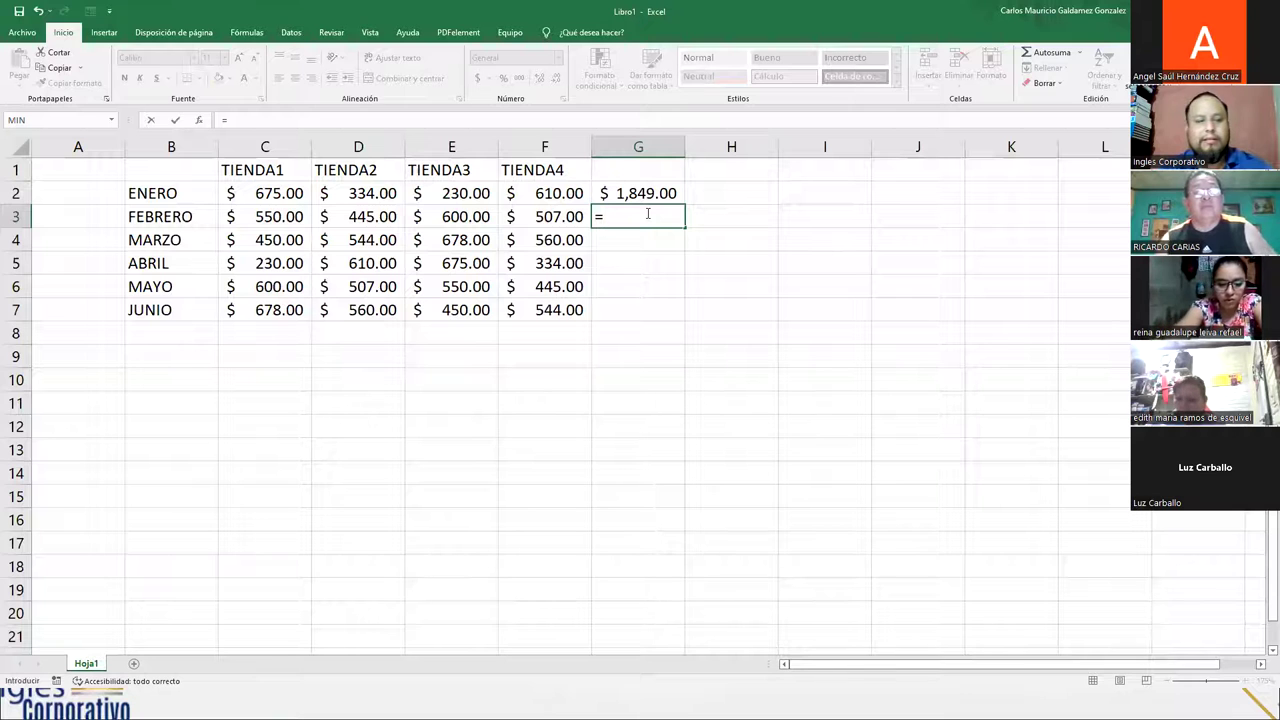
text(suma()
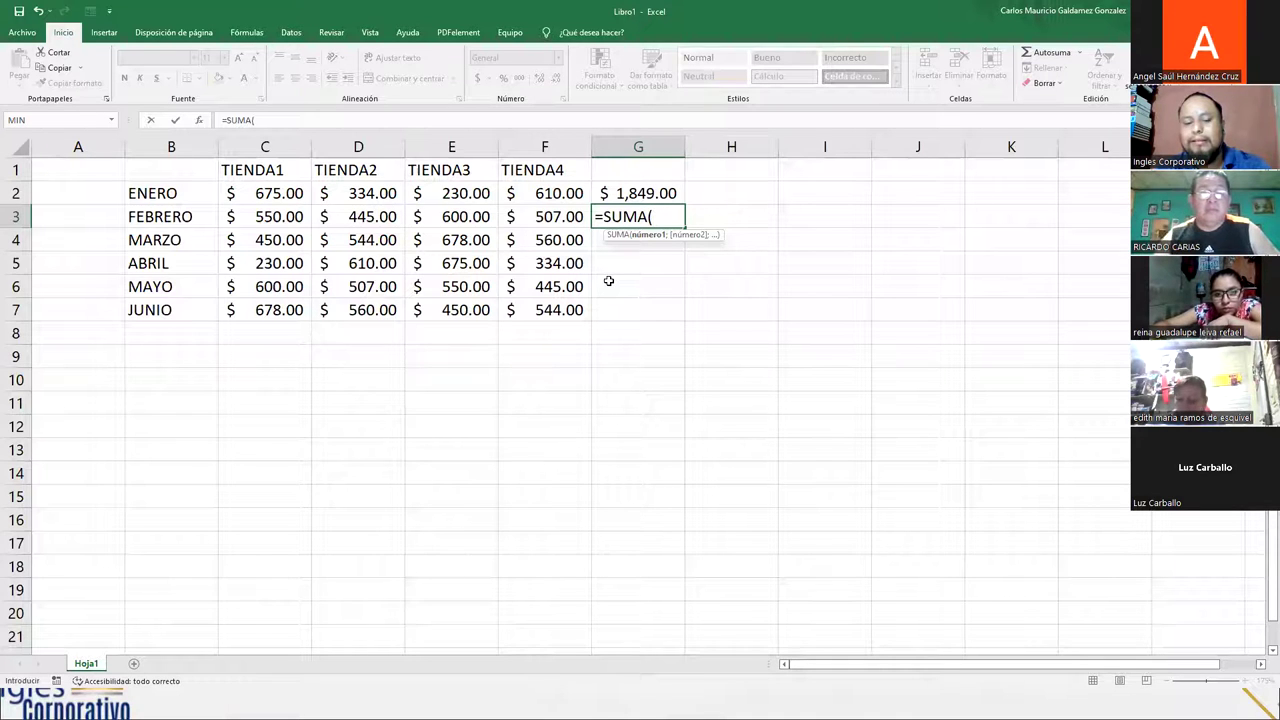
text(Rang)
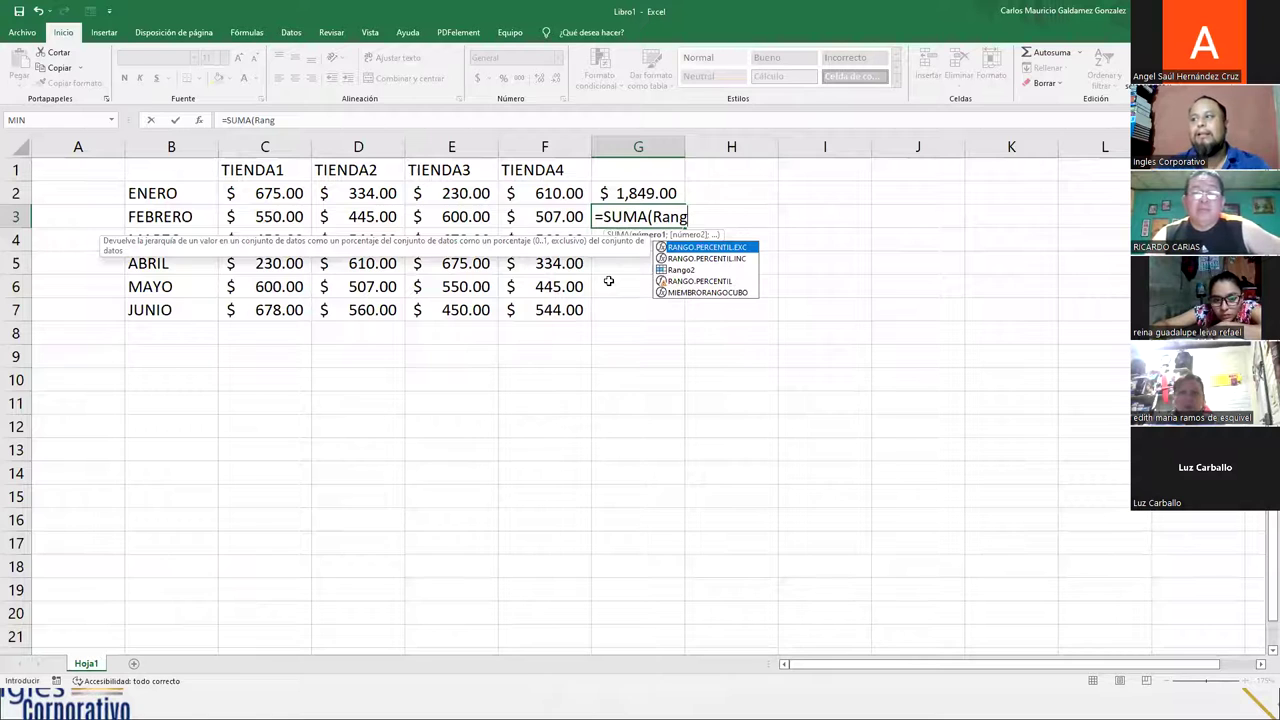
key(Down)
key(Down)
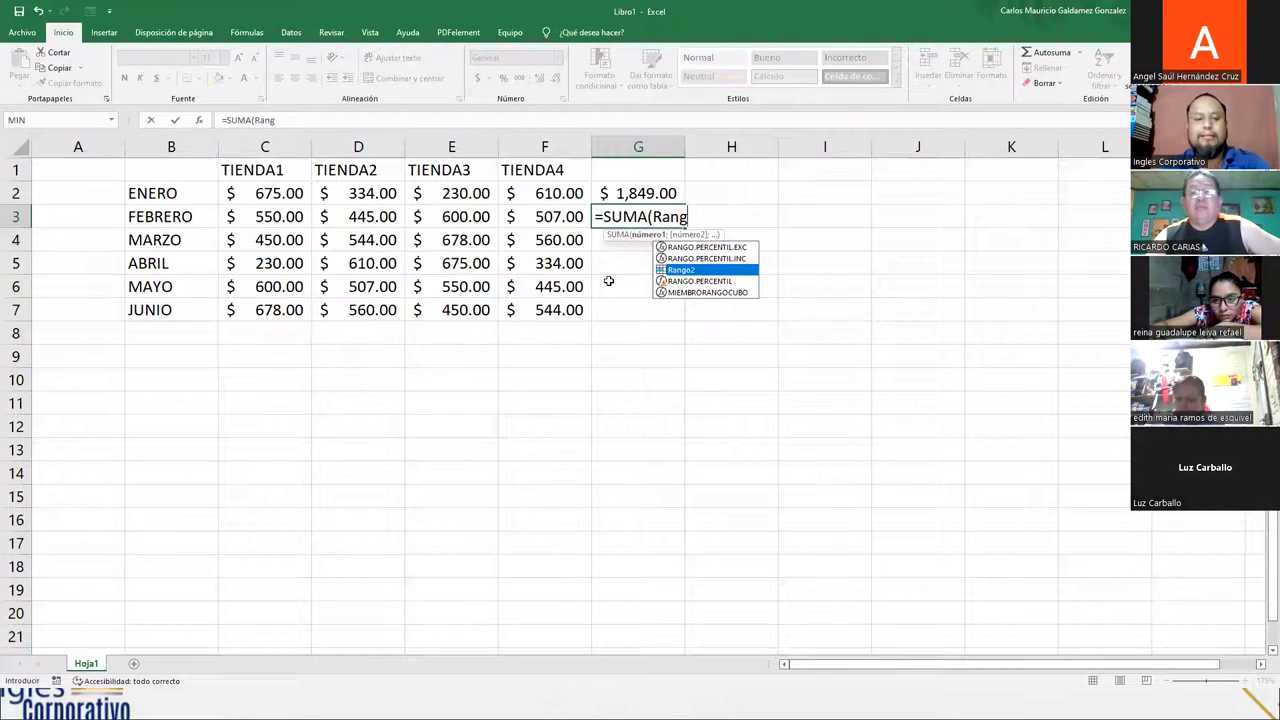
key(Tab)
text())
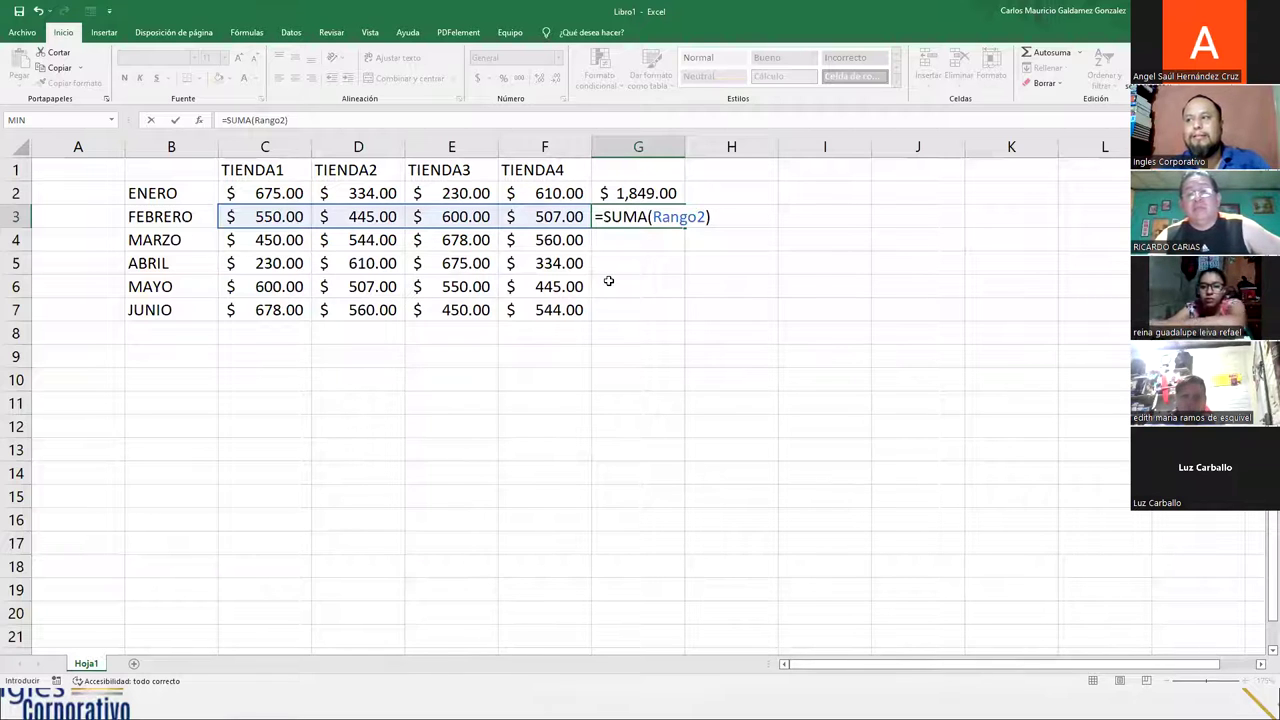
key(Return)
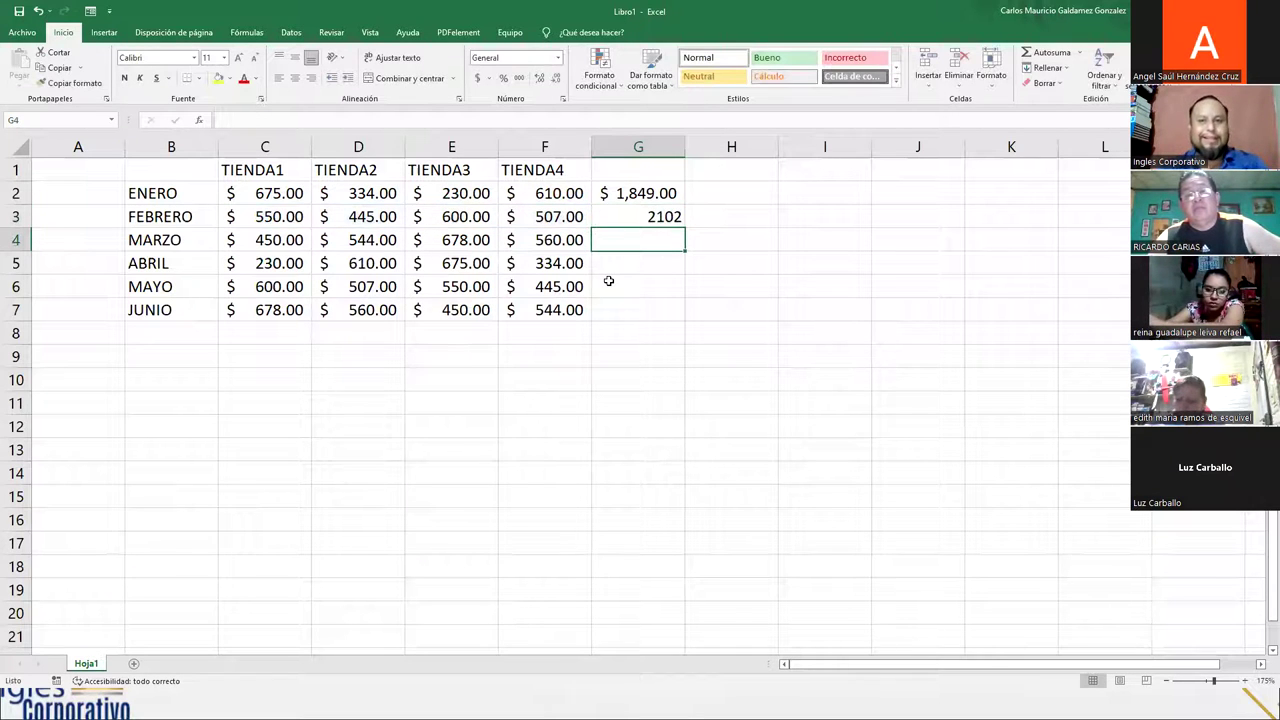
Step: Apply the Contabilidad number format to the monthly totals column in G2:G7
click(620, 217)
drag(618, 193, 630, 310)
click(559, 58)
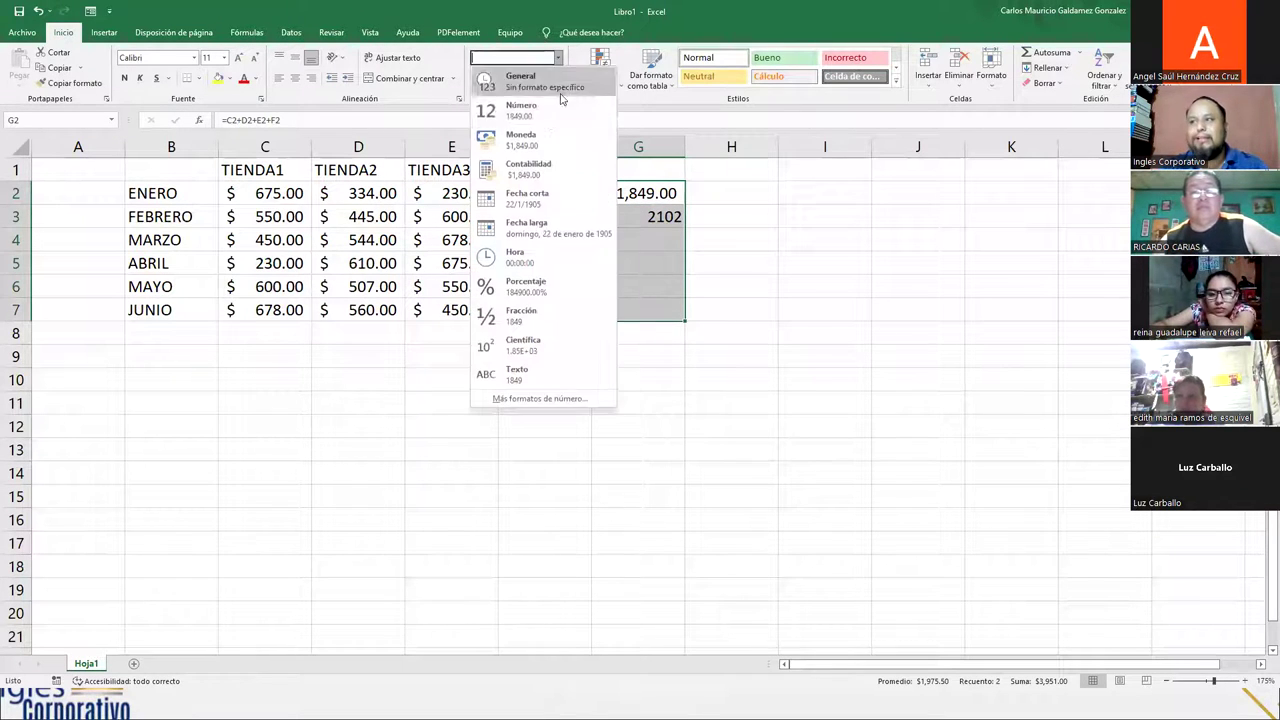
click(525, 158)
click(632, 220)
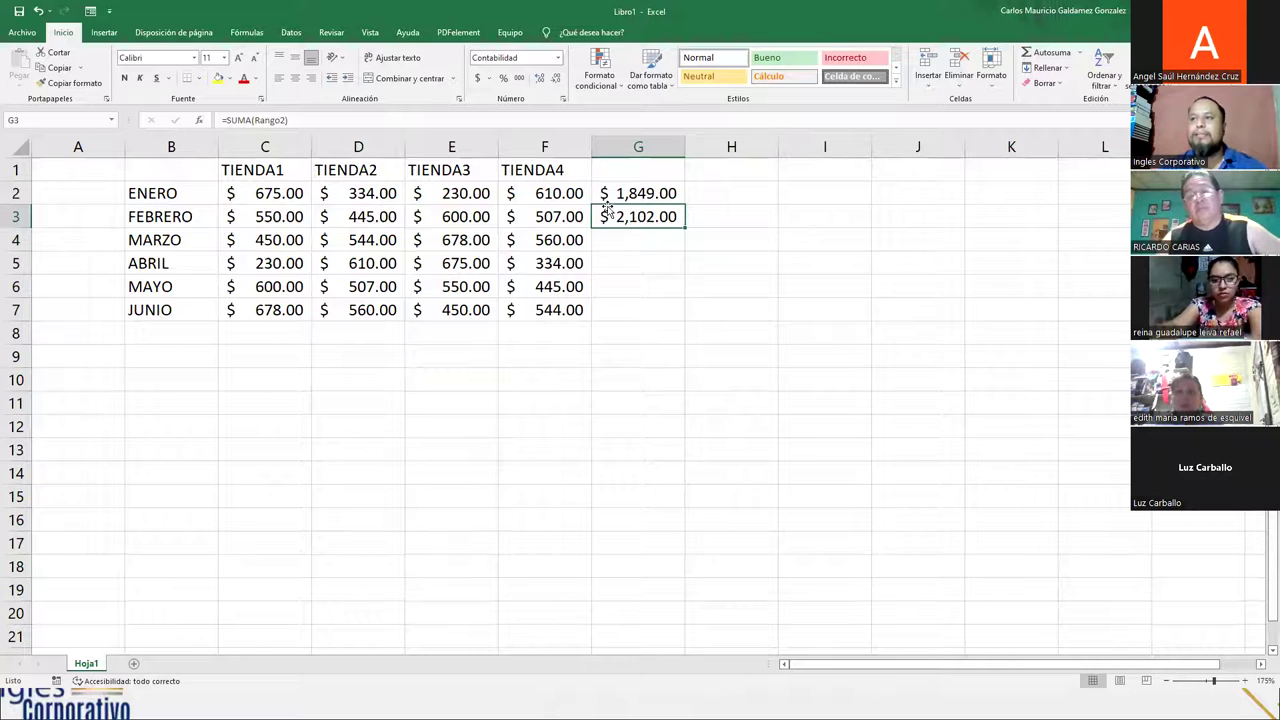
click(268, 120)
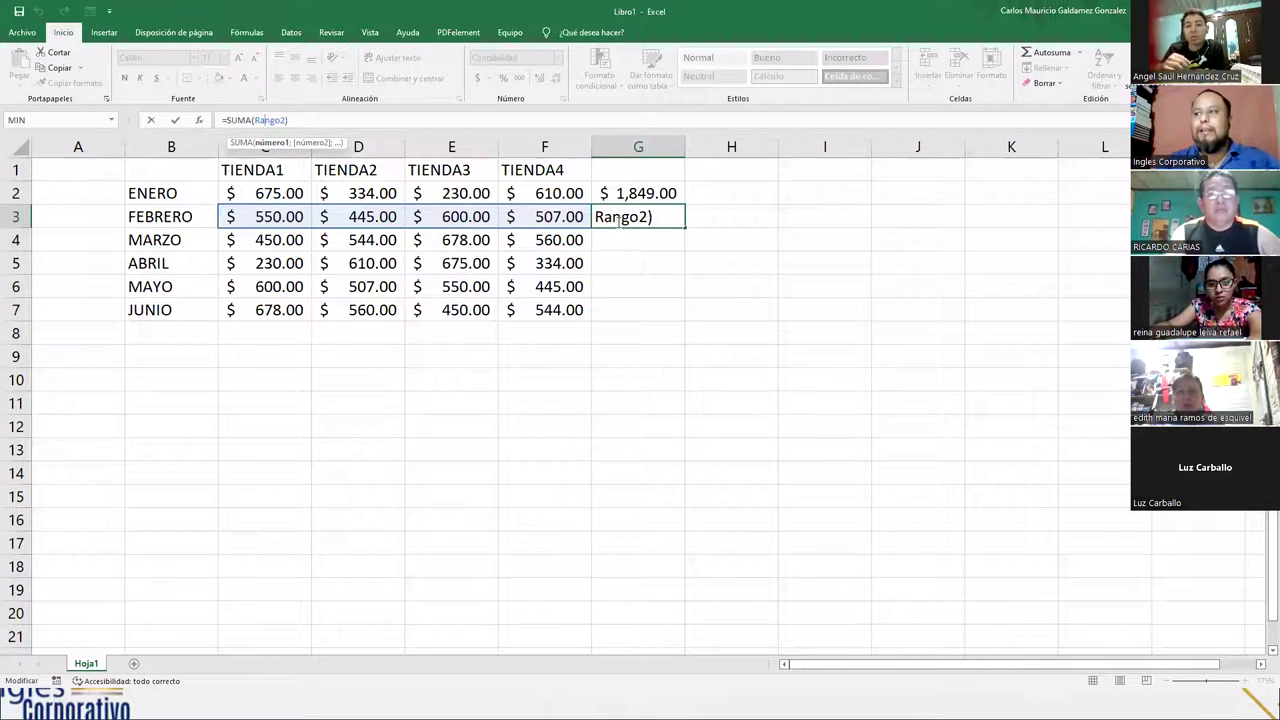
click(618, 217)
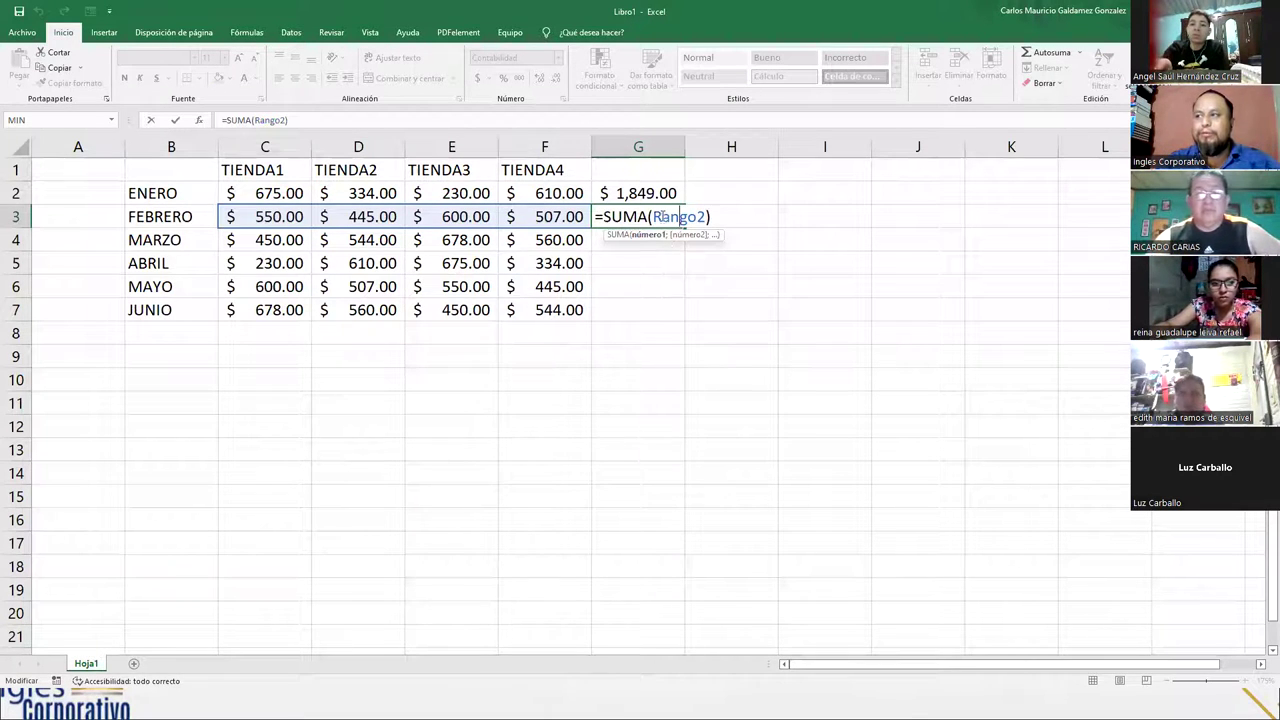
drag(654, 217, 705, 217)
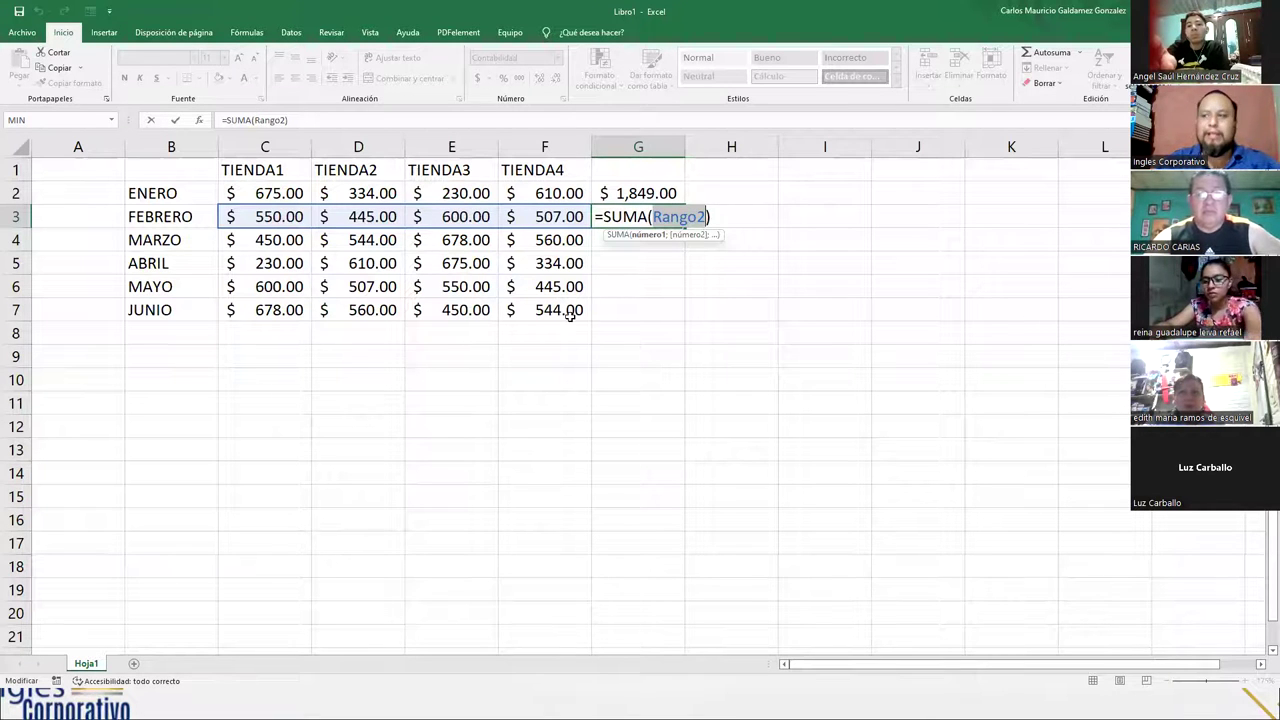
click(596, 357)
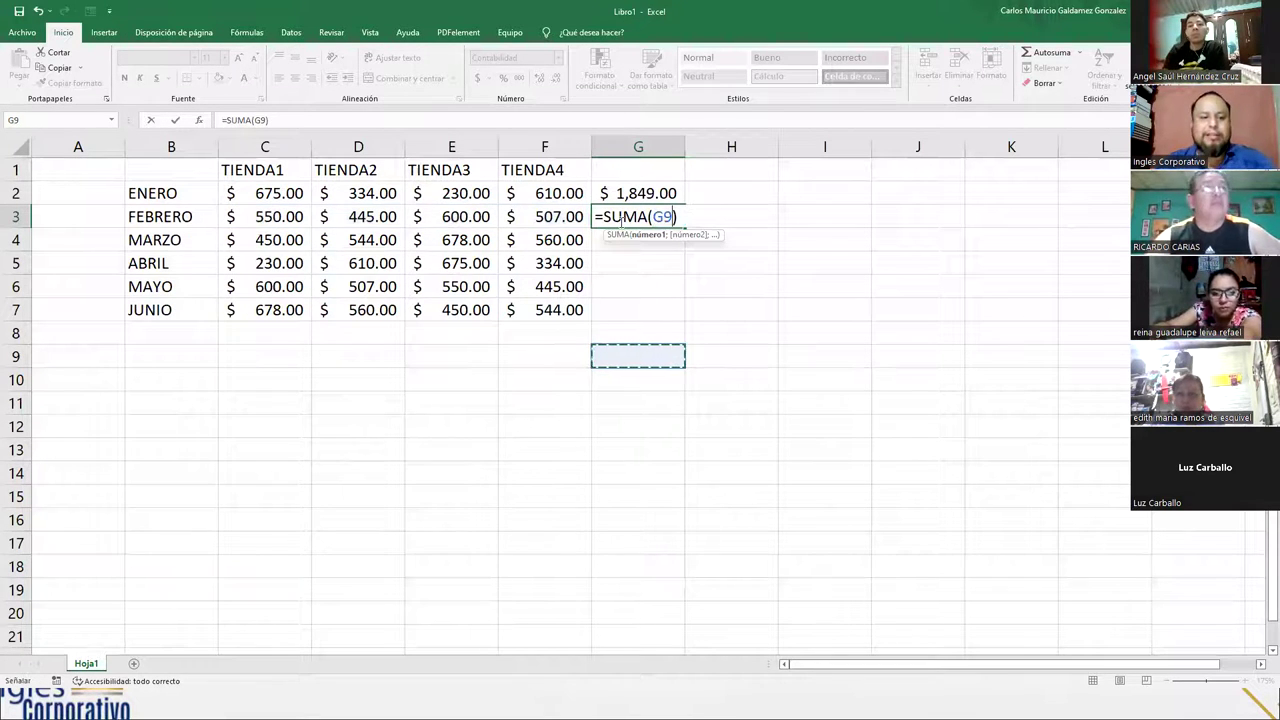
key(Escape)
Step: Fill the named-range SUMA formula from G3 down to G7 and compare it with the store amounts of MARZO to JUNIO
drag(686, 228, 675, 327)
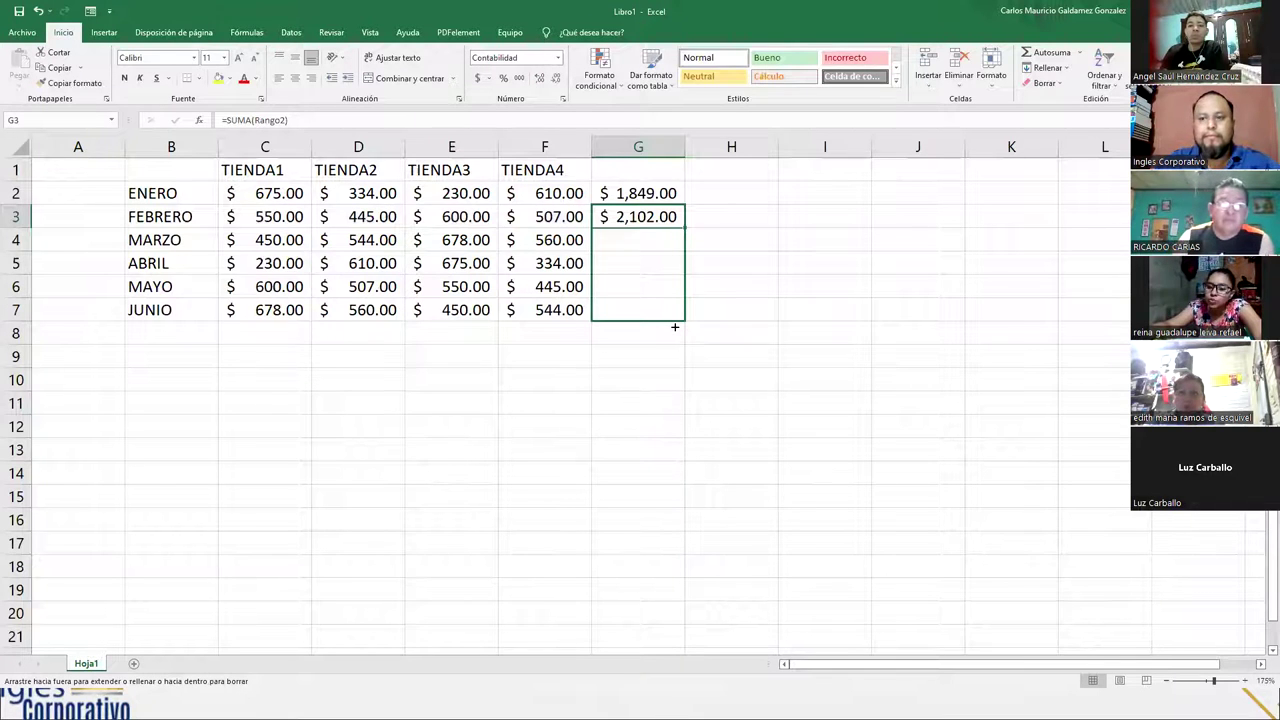
drag(675, 327, 673, 325)
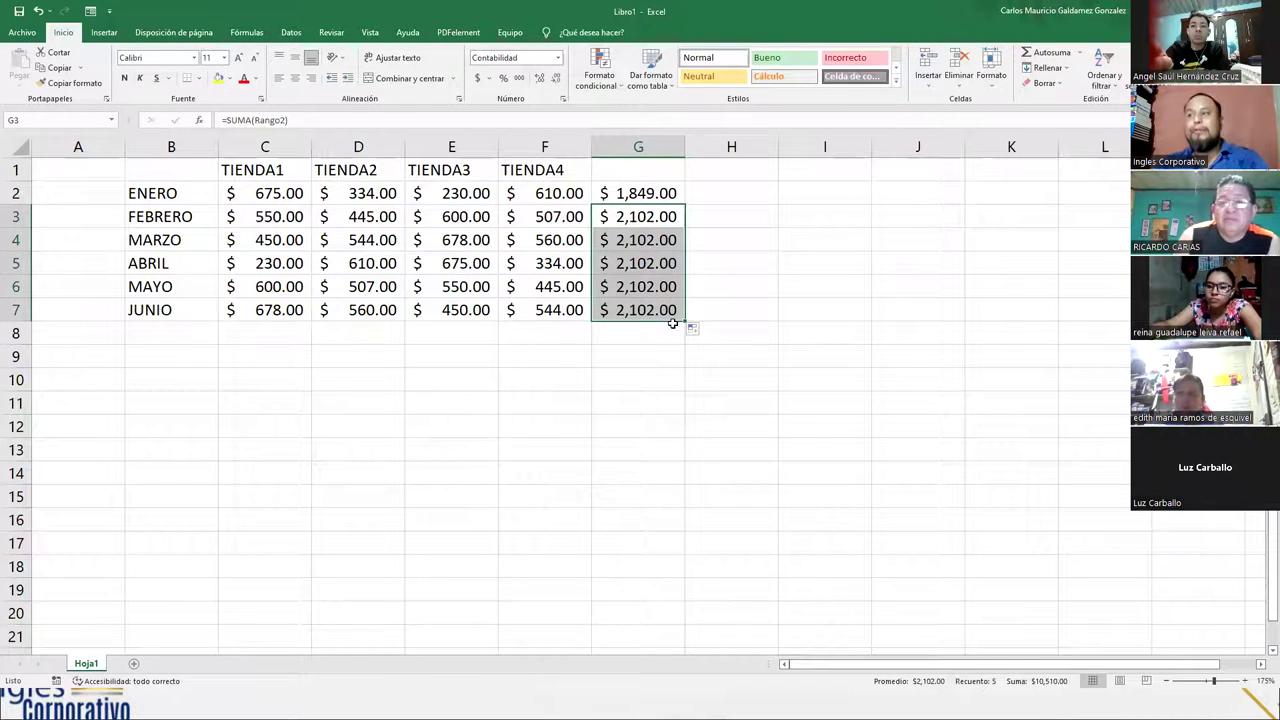
click(626, 217)
drag(252, 240, 540, 241)
drag(297, 263, 545, 263)
drag(304, 297, 523, 286)
drag(271, 309, 530, 322)
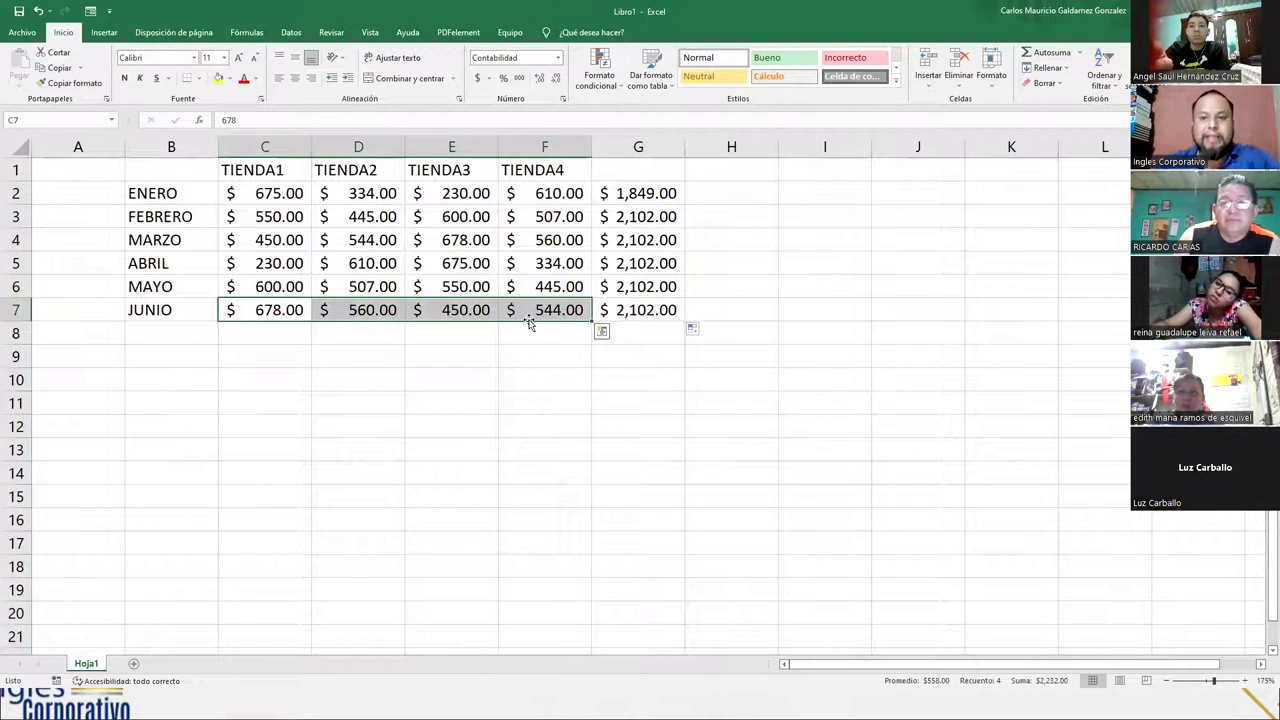
Step: Clear the FEBRERO to JUNIO totals in G3:G7
drag(623, 217, 620, 310)
key(Delete)
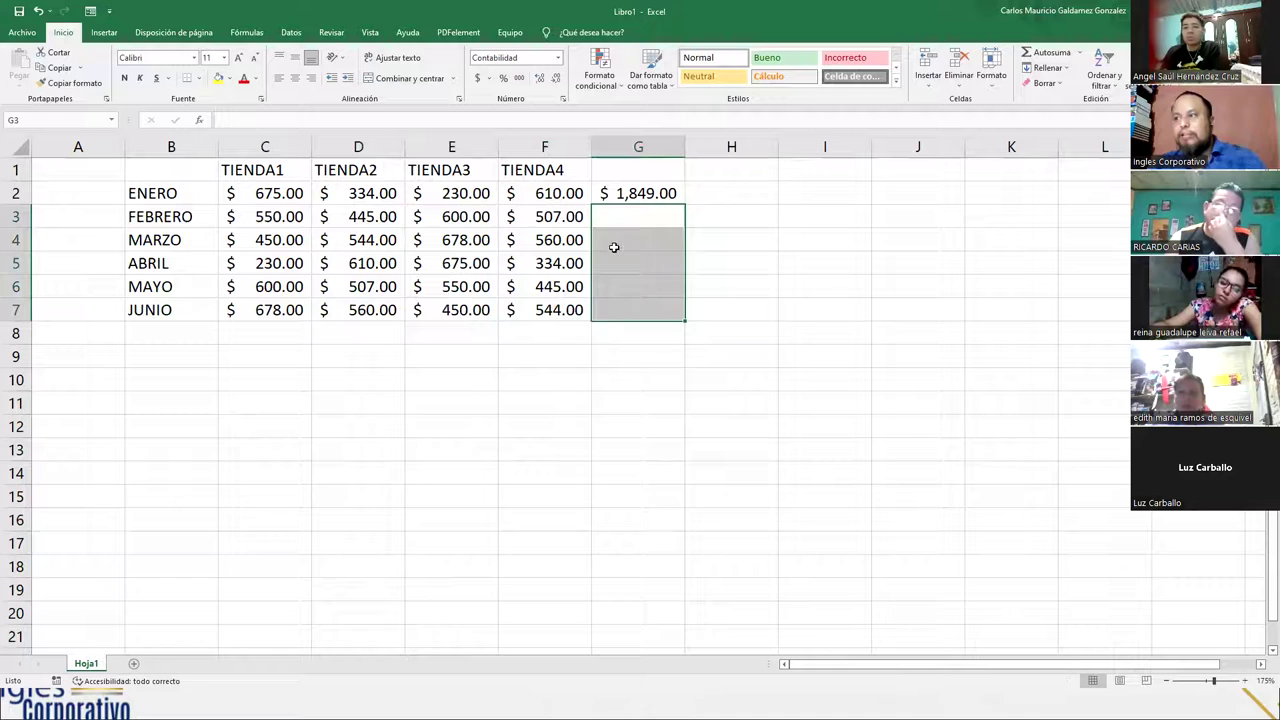
Step: Examine the cell-by-cell addition formula behind the ENERO total in G2
click(621, 194)
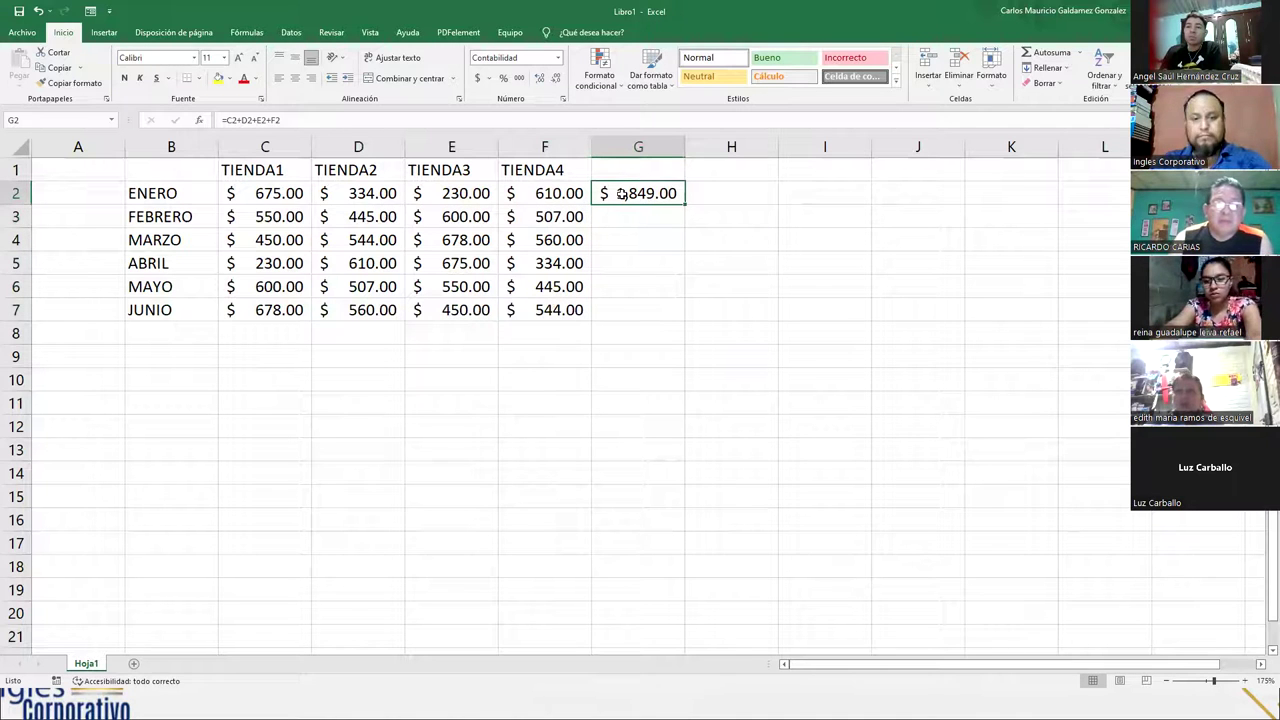
key(F2)
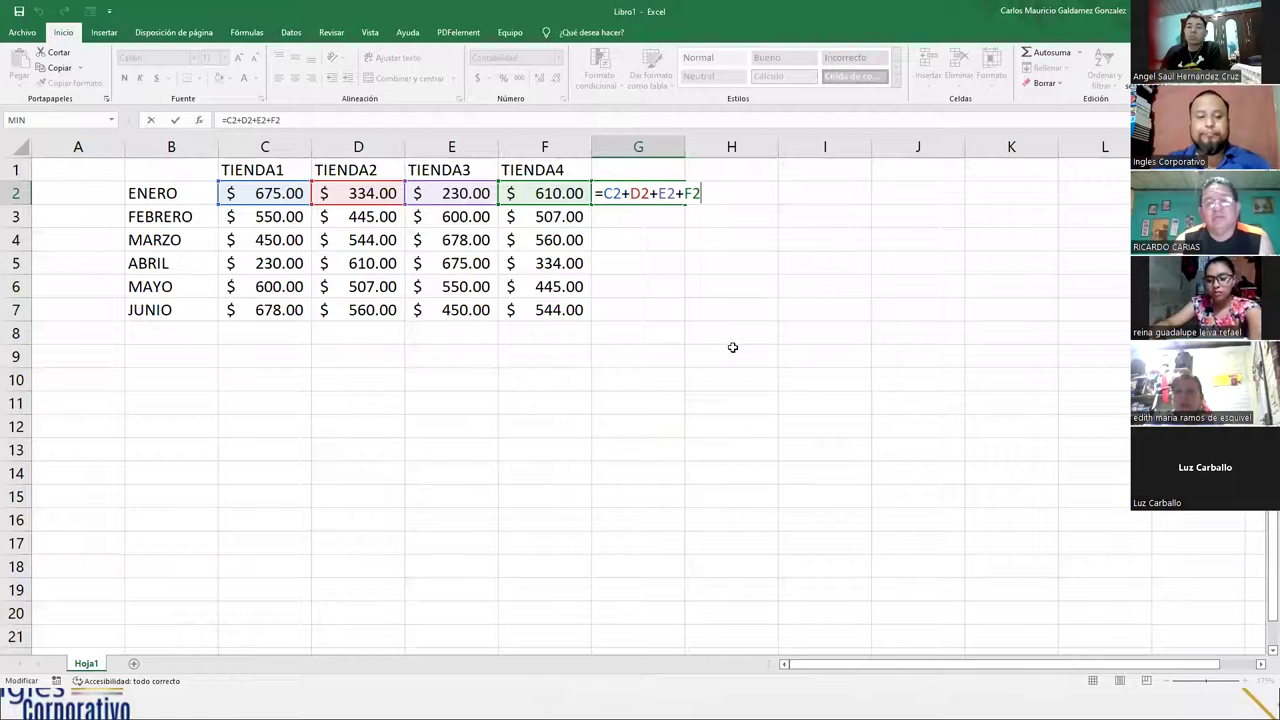
key(ctrl+Return)
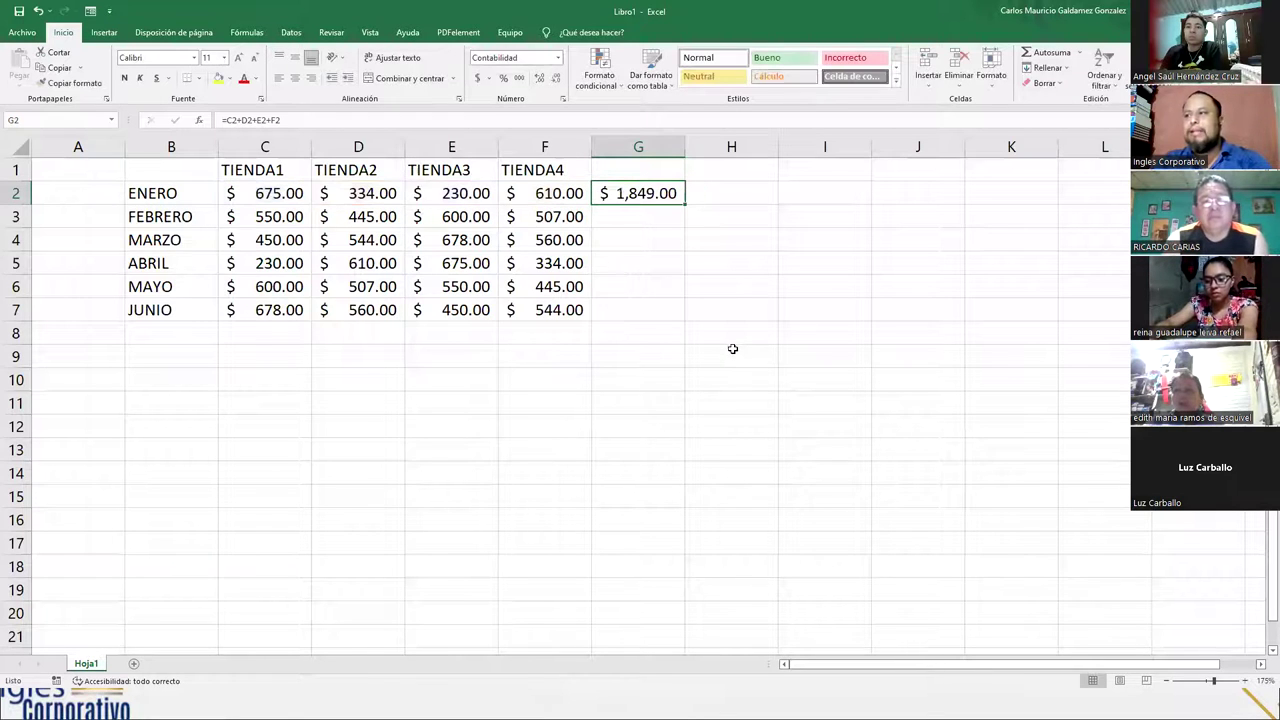
Step: Total the ENERO amounts in H2 with the range formula =SUMA(C2:F2)
click(723, 198)
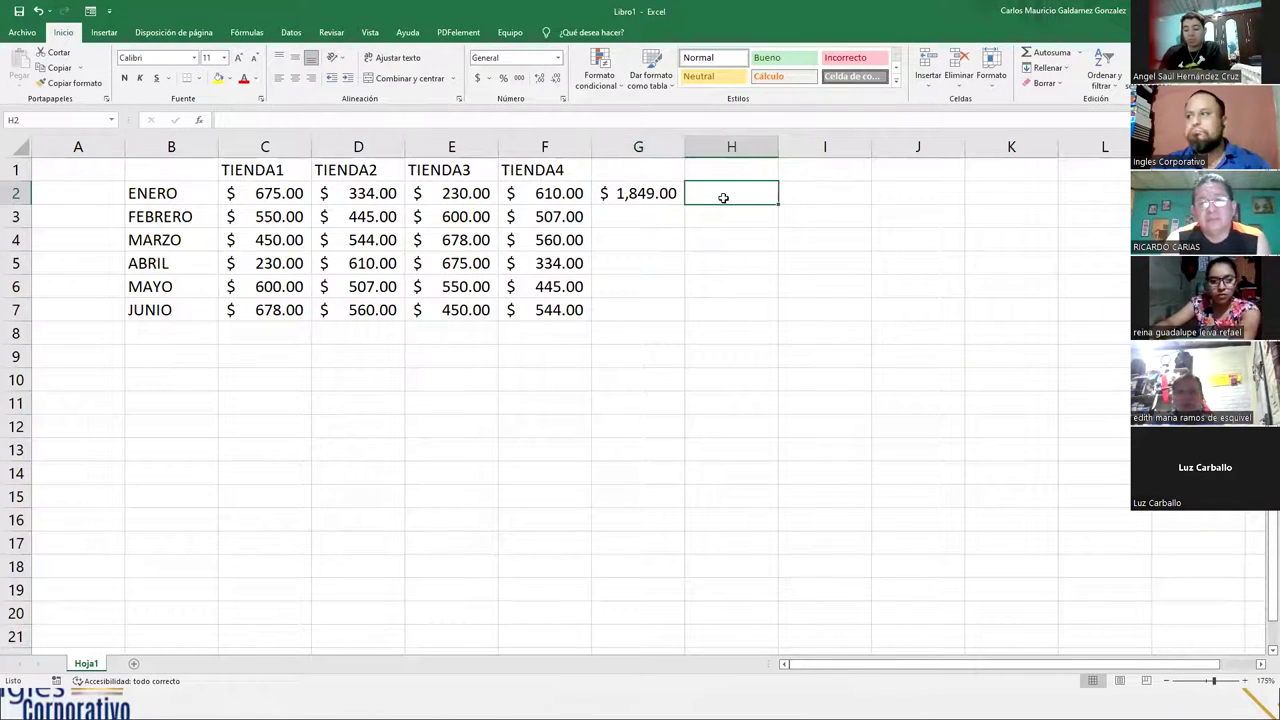
text(=suma()
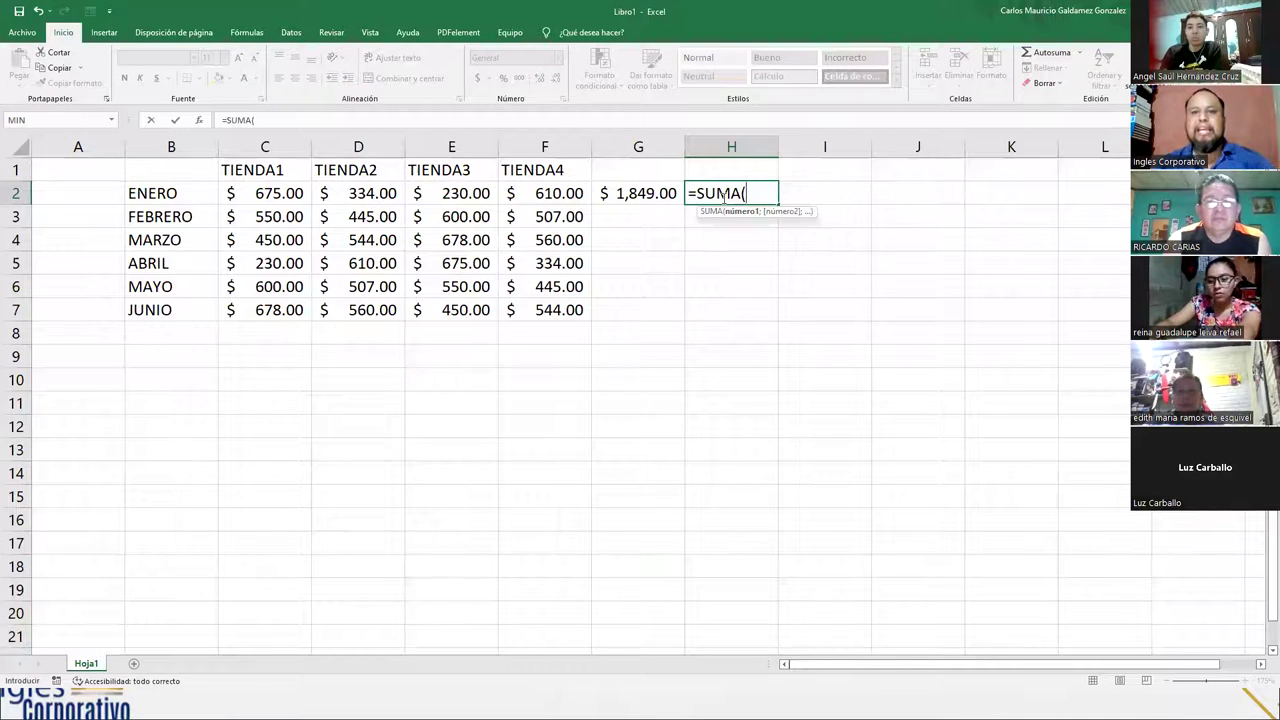
click(268, 194)
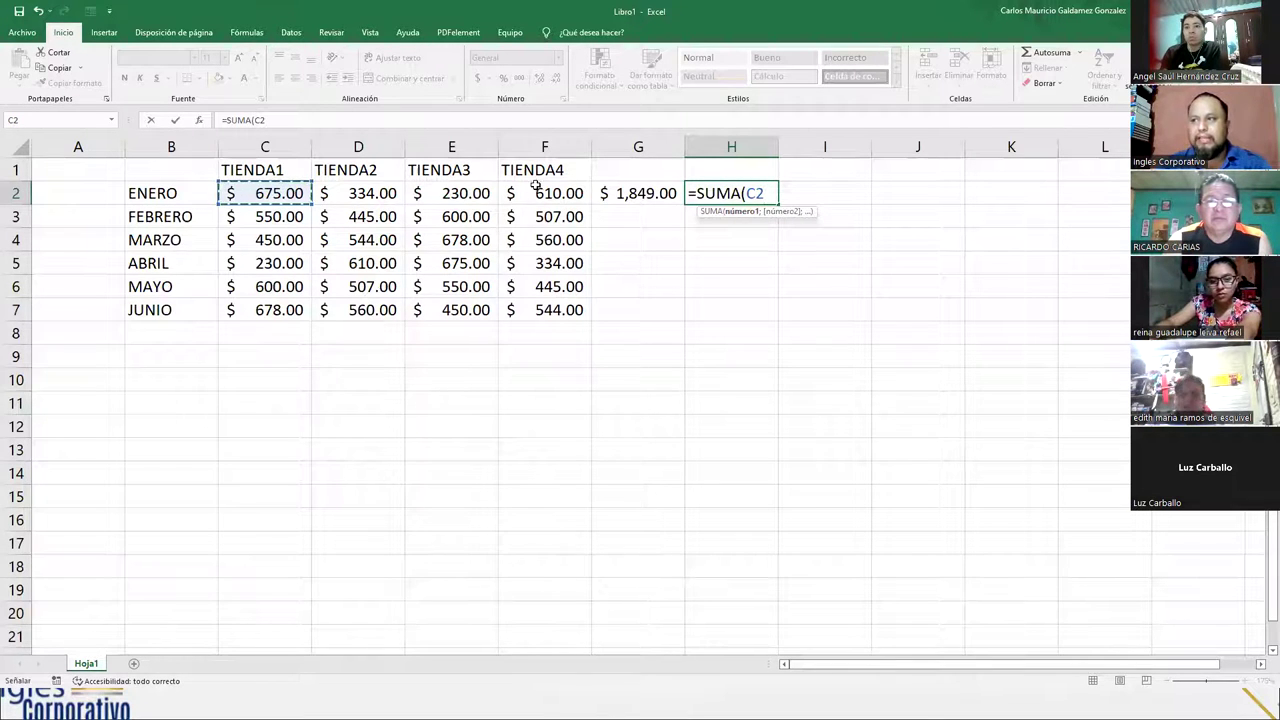
key(F8)
key(BackSpace)
key(BackSpace)
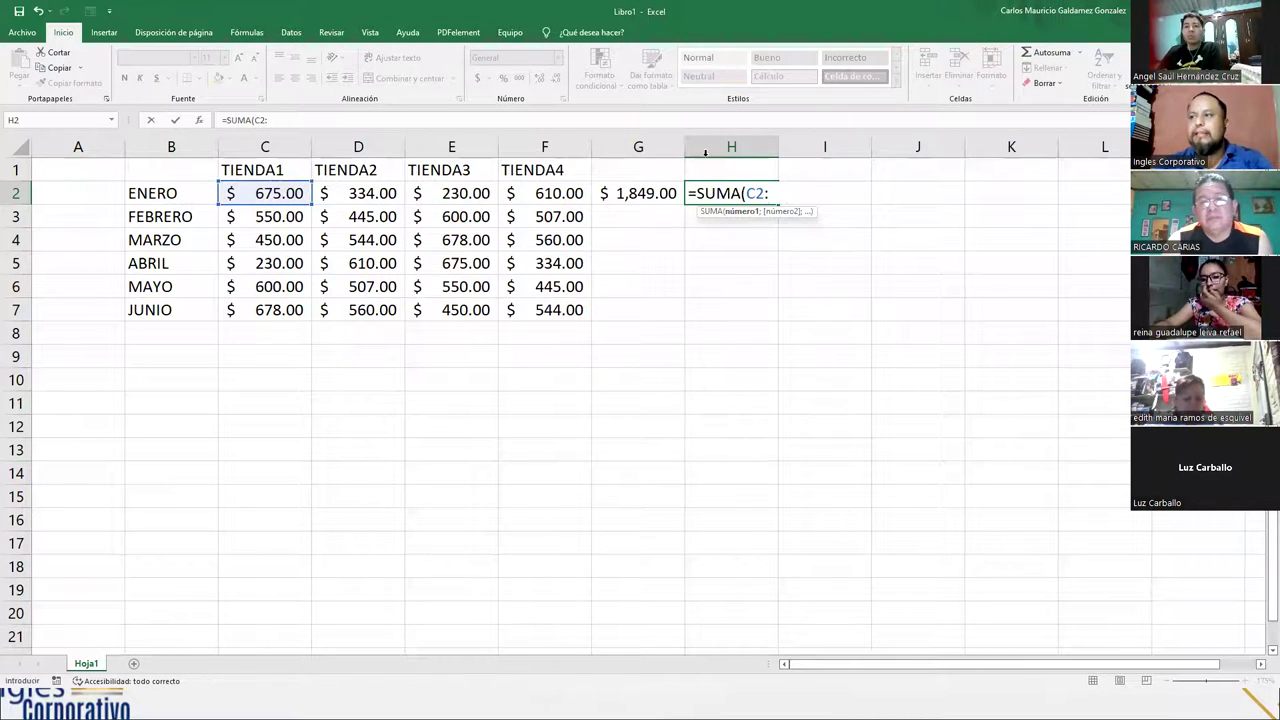
click(517, 185)
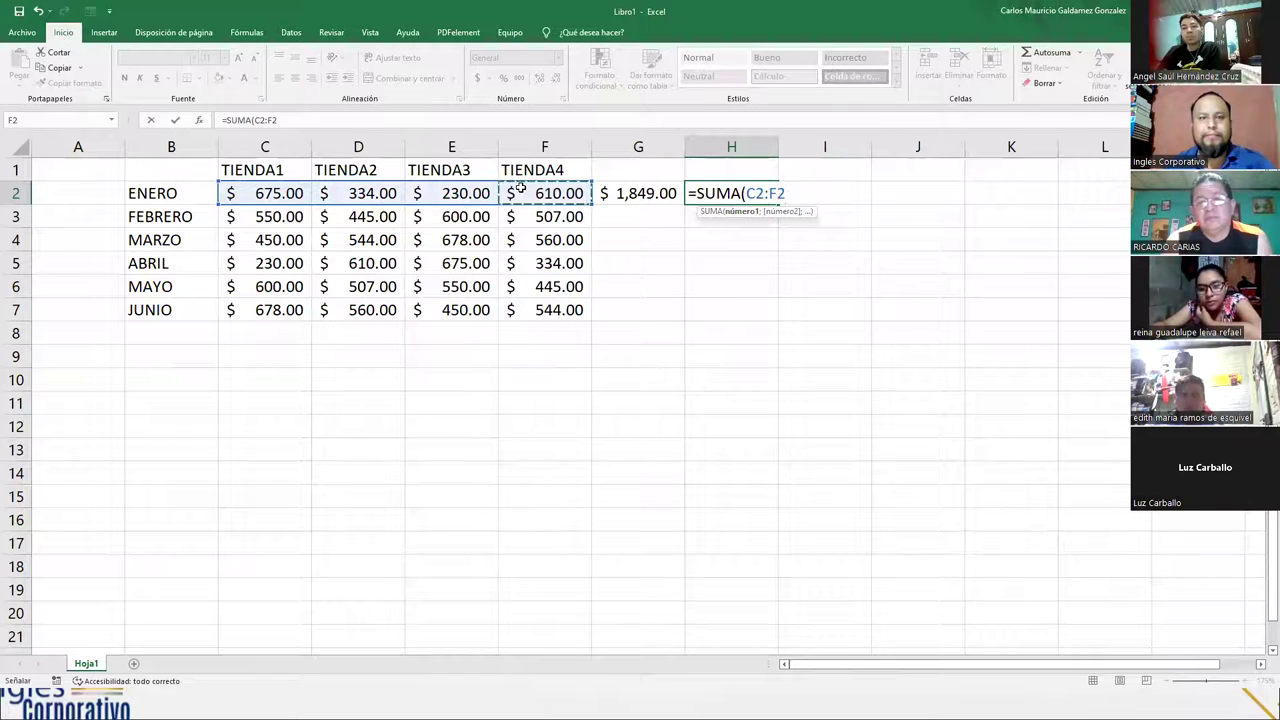
text())
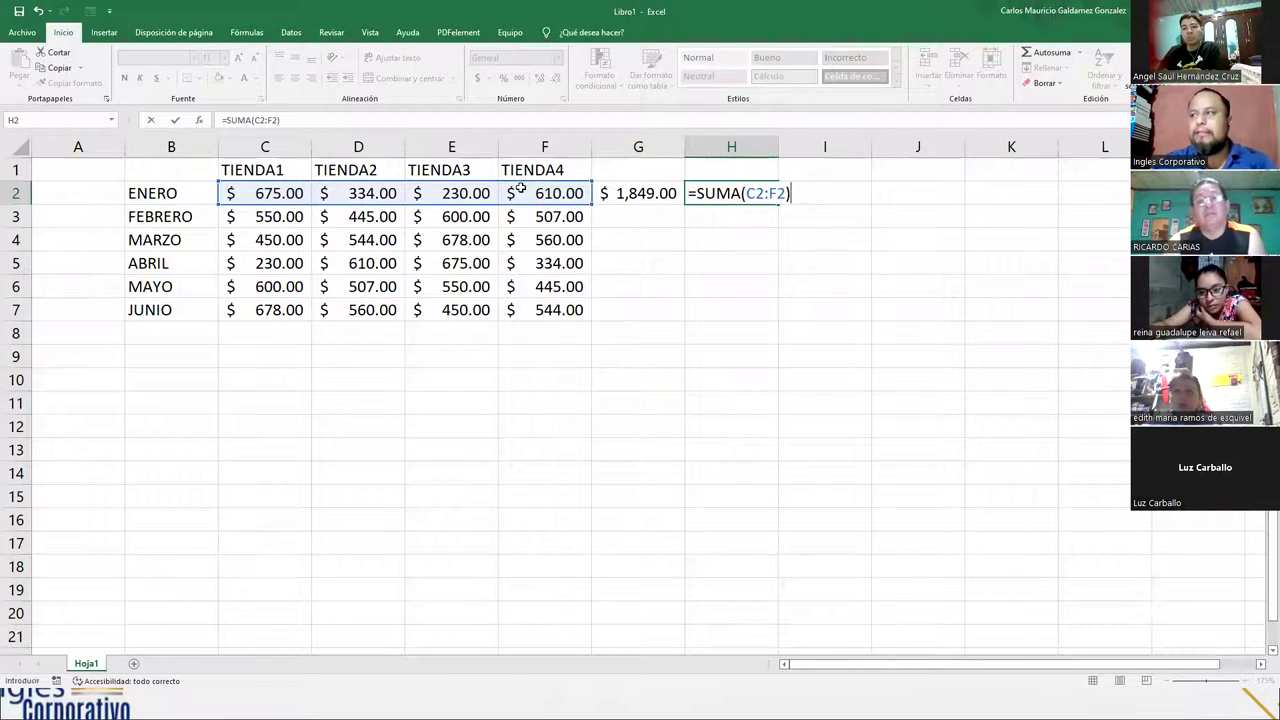
key(Return)
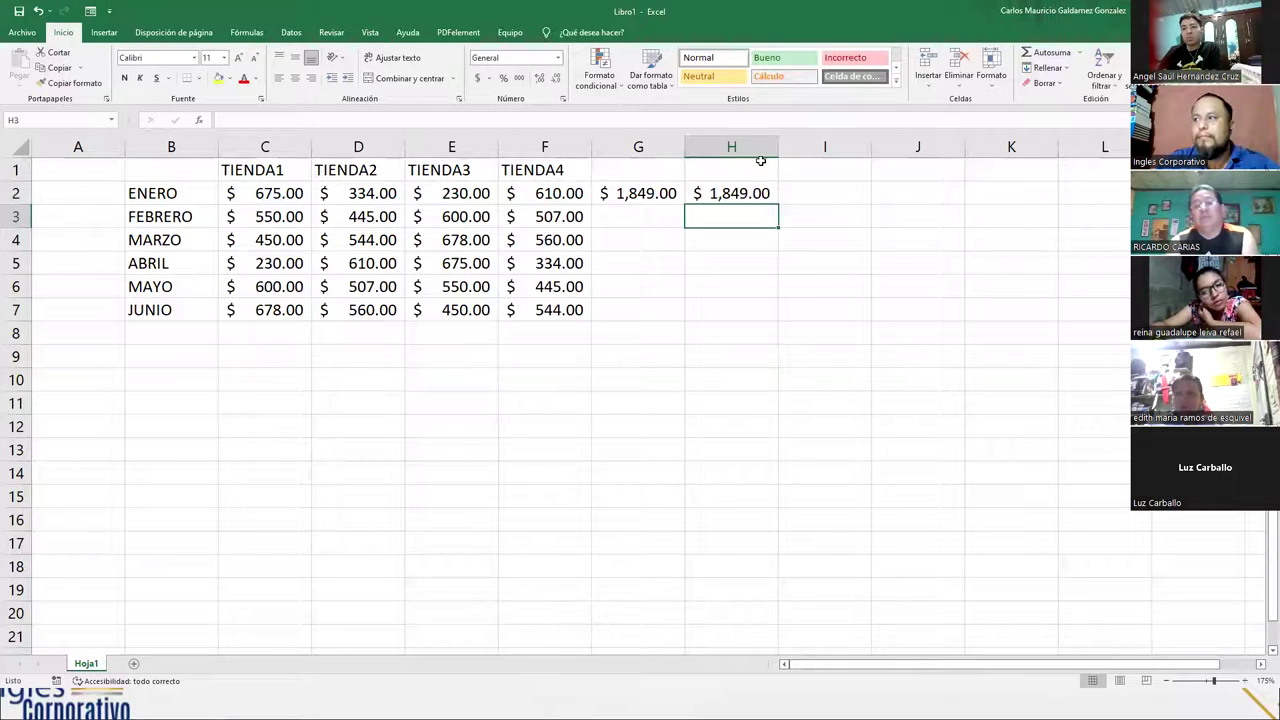
Step: Review the individual cell references in the G2 formula for comparison with the SUMA total in H2
click(730, 194)
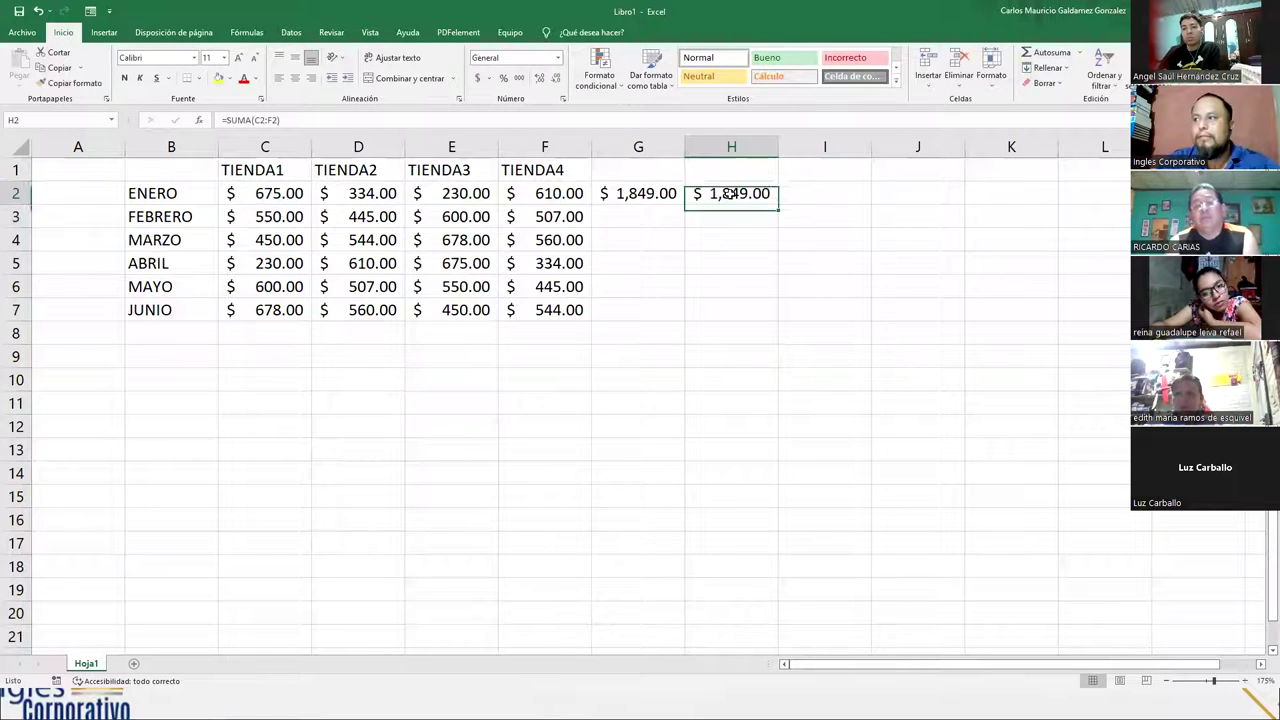
click(644, 200)
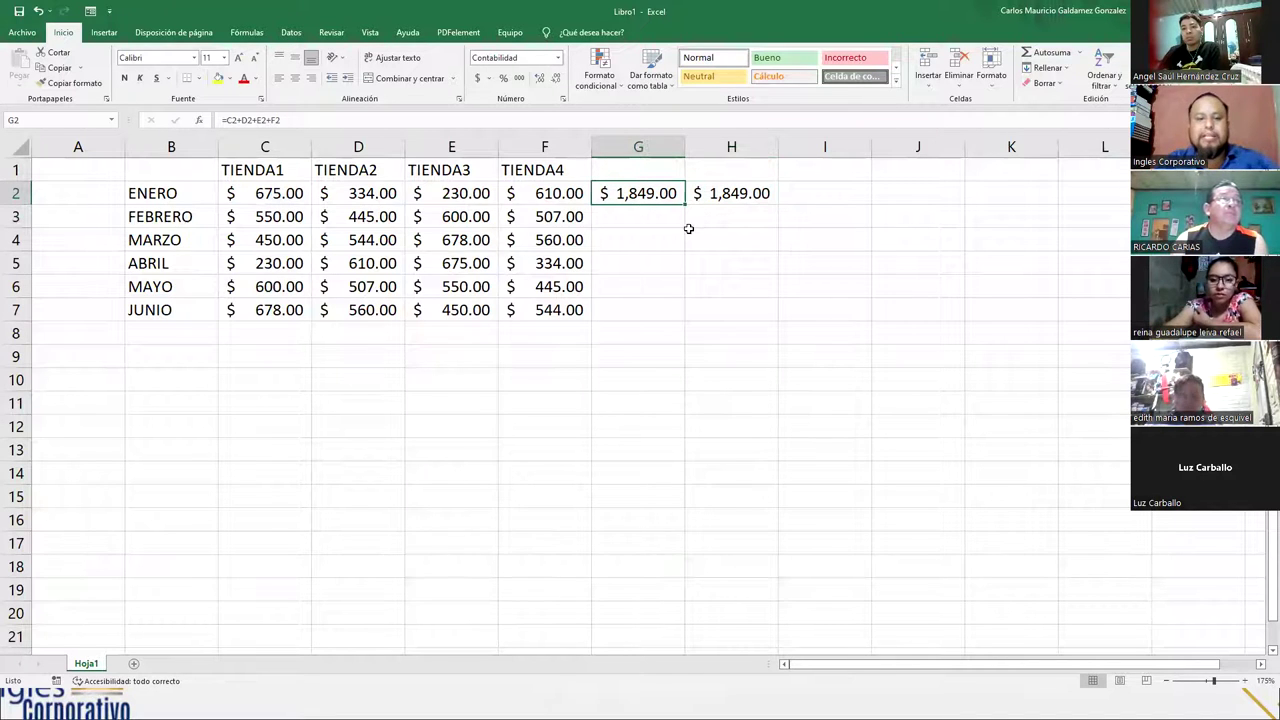
key(F2)
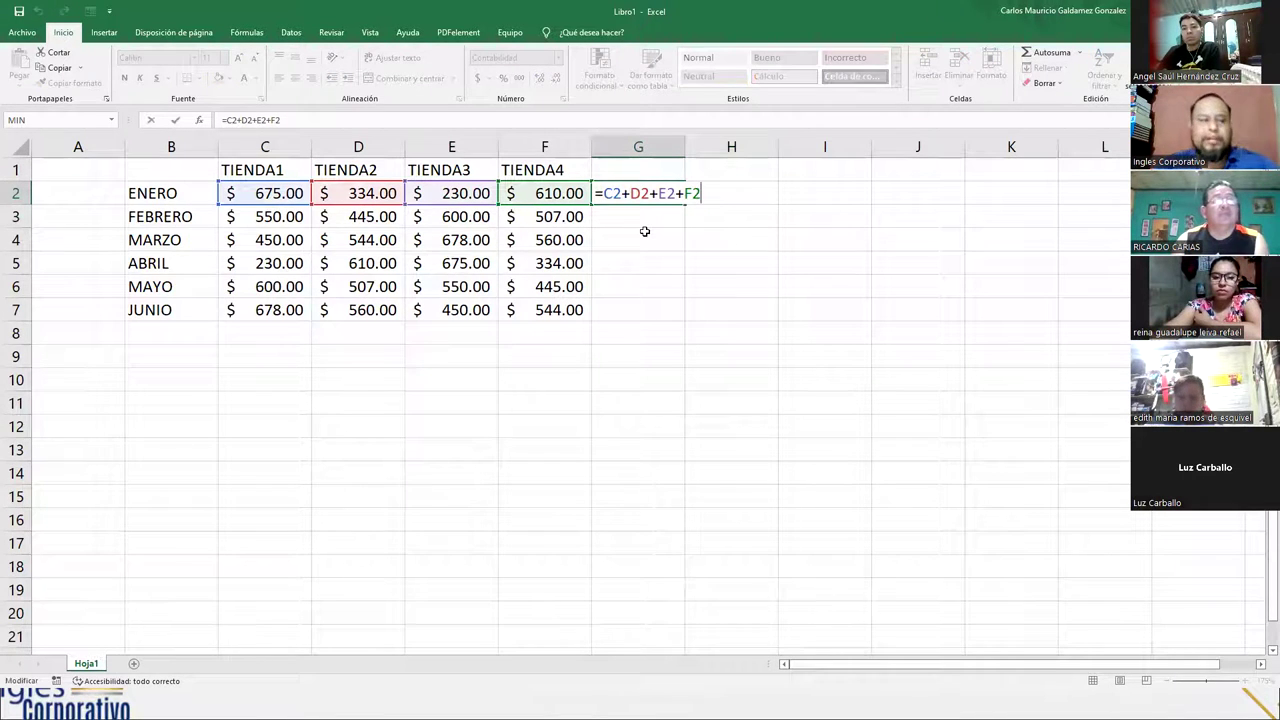
mouse_move(605, 193)
mouse_down()
mouse_move(655, 193)
mouse_move(603, 193)
mouse_up()
double_click(677, 193)
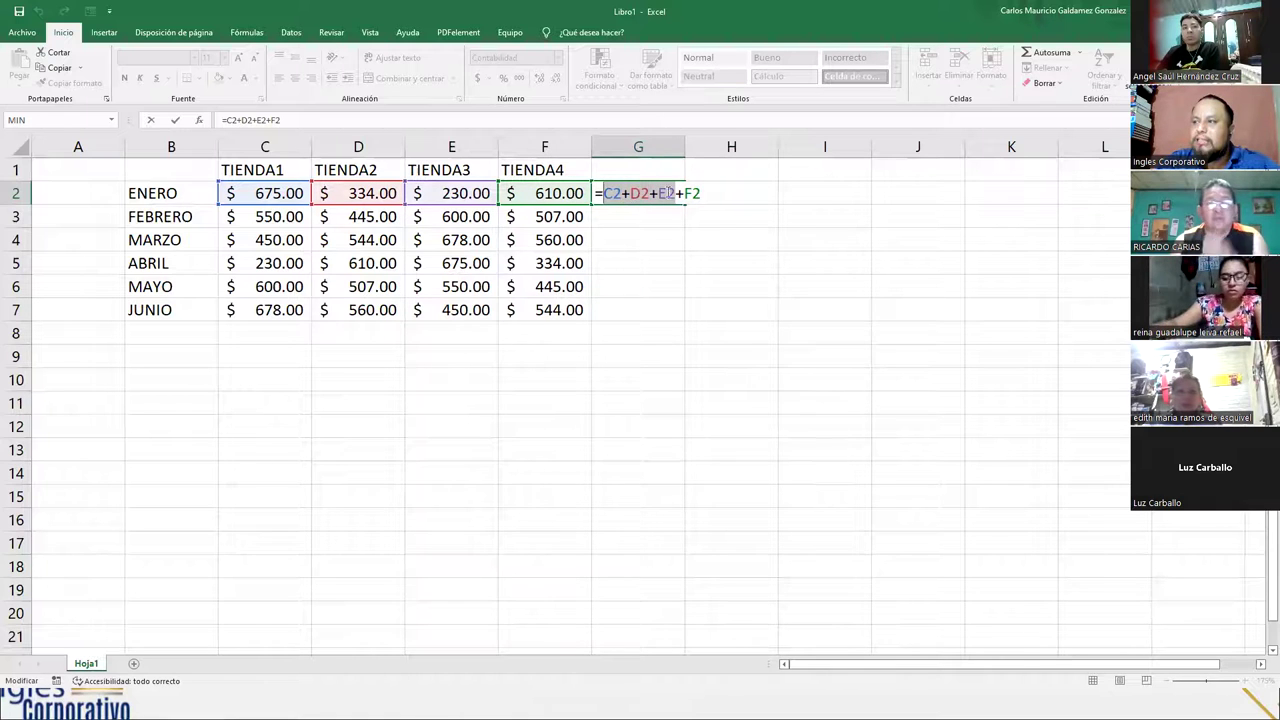
drag(701, 193, 603, 193)
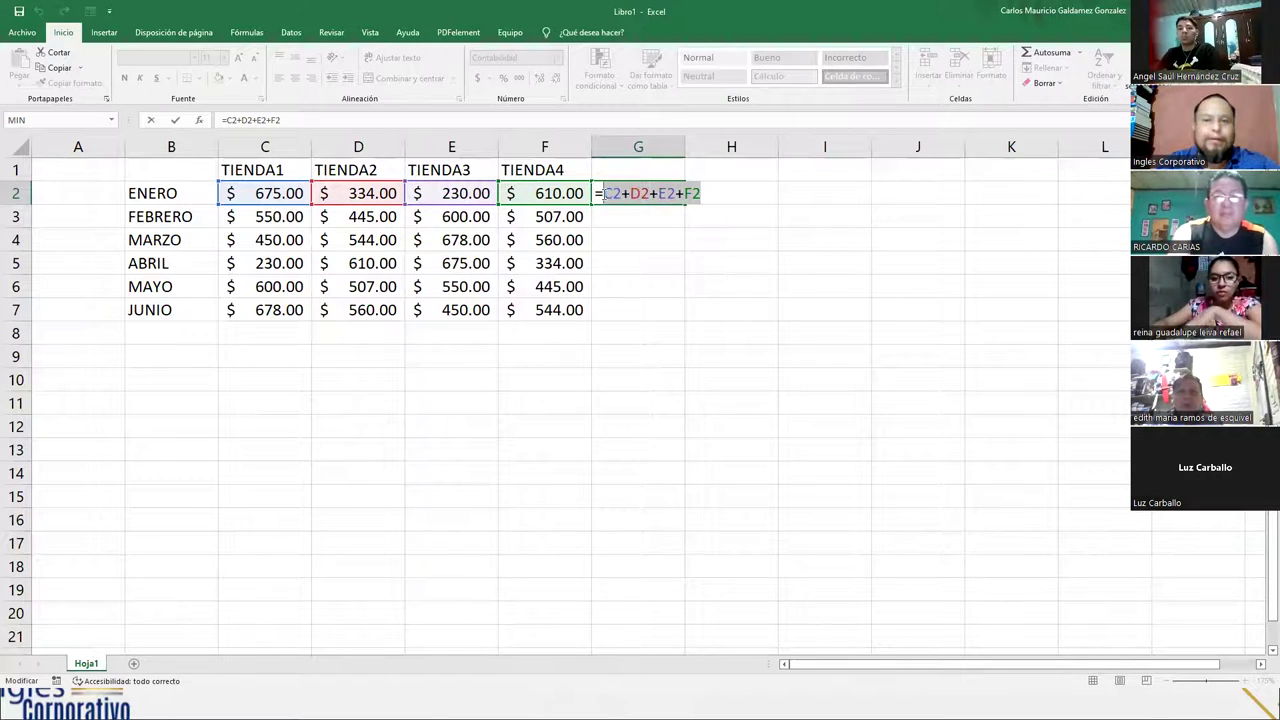
key(Return)
click(603, 193)
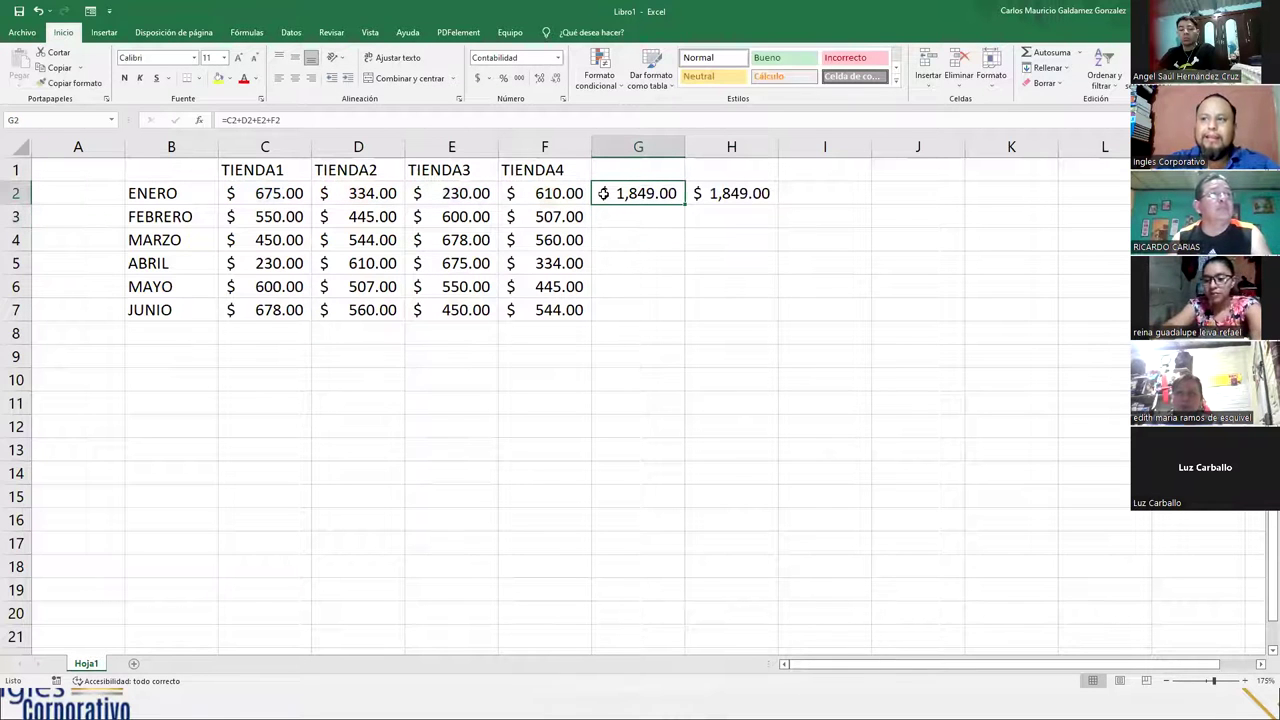
Step: Examine the function name and the C2:F2 range in the SUMA formula of H2
click(701, 195)
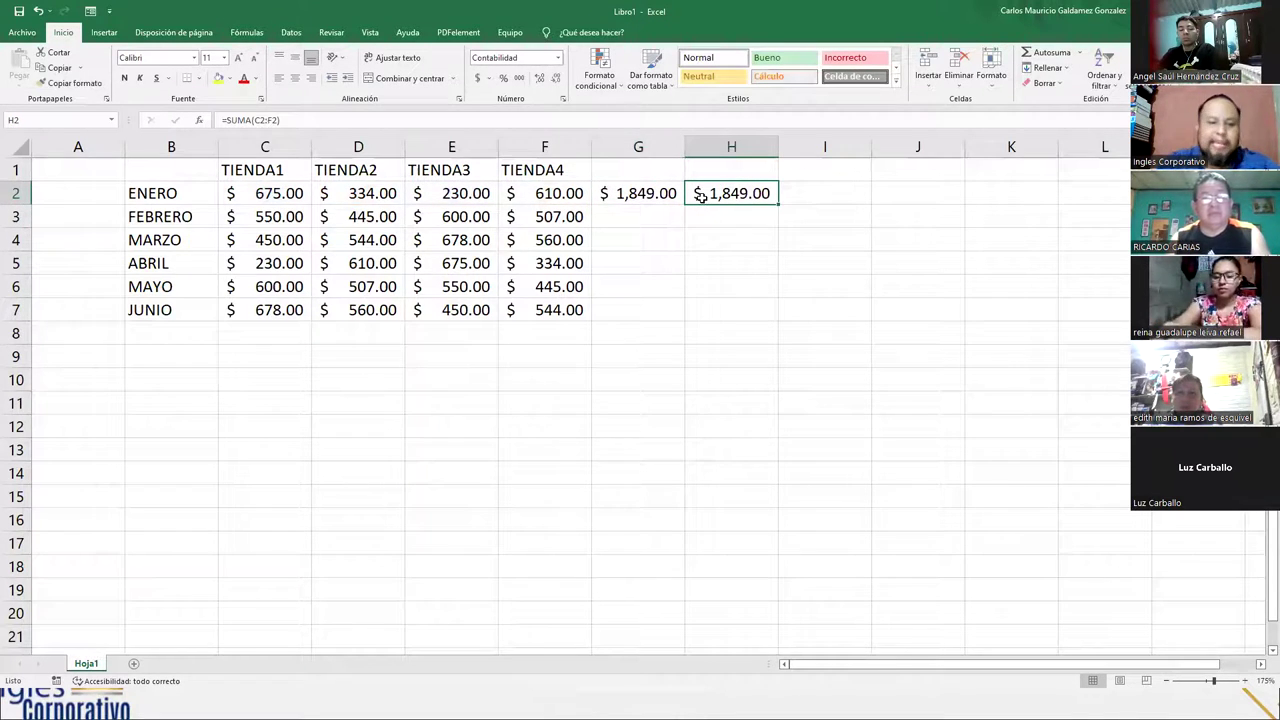
double_click(701, 195)
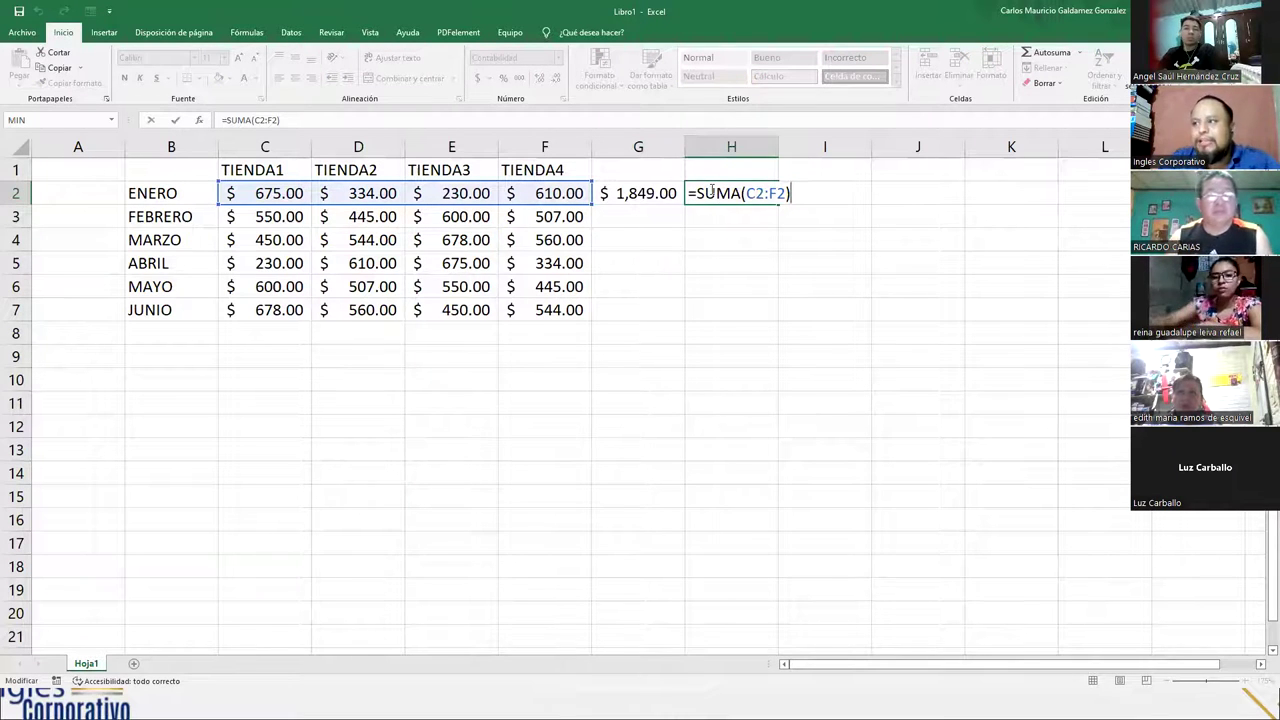
click(711, 193)
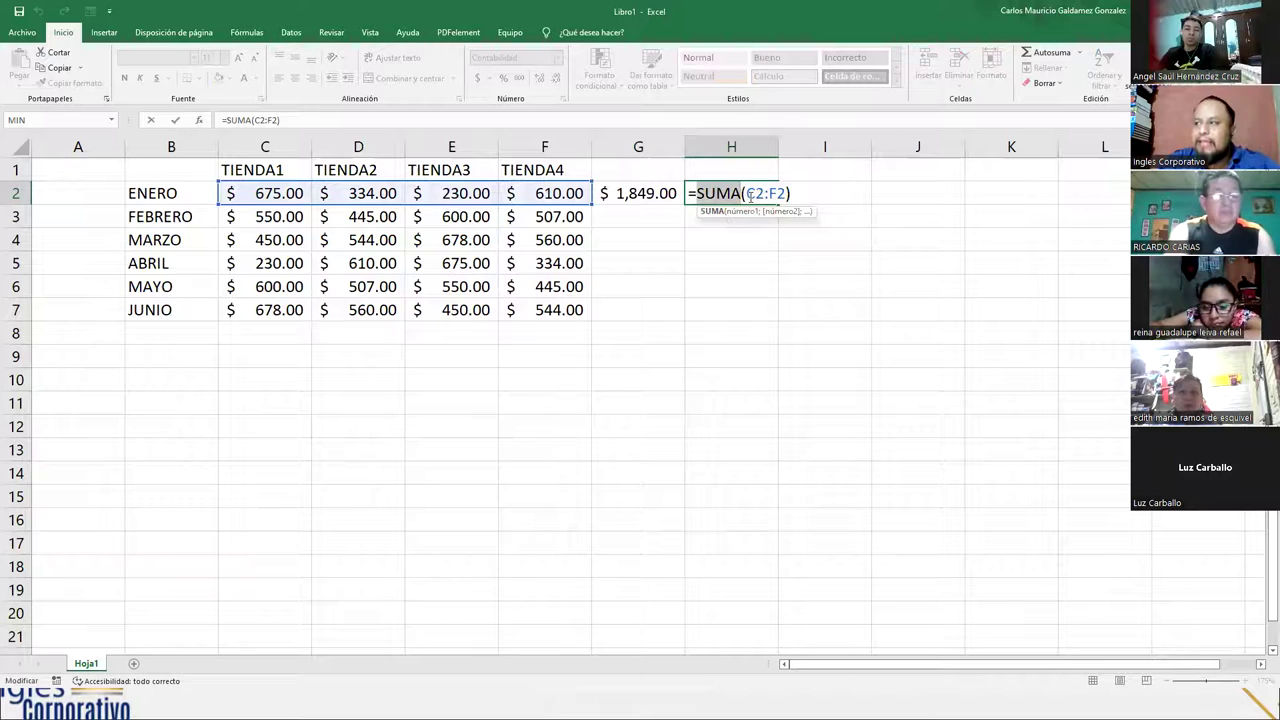
double_click(758, 193)
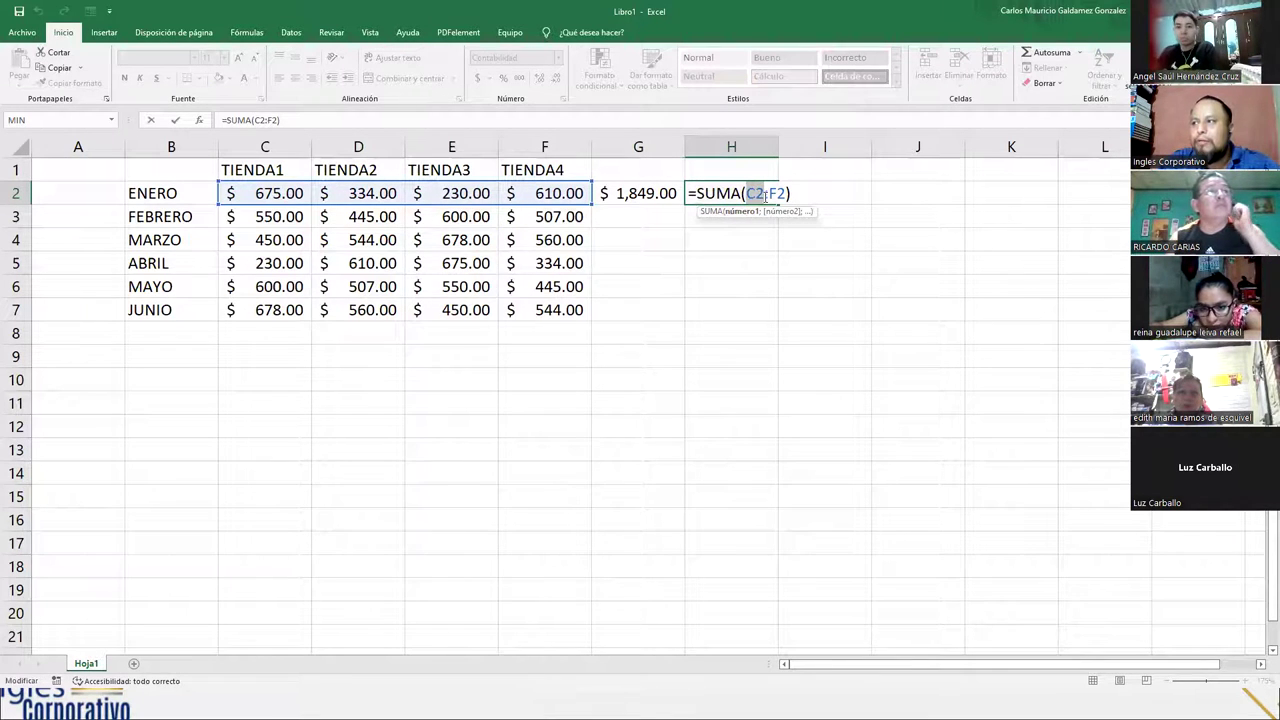
drag(768, 193, 787, 193)
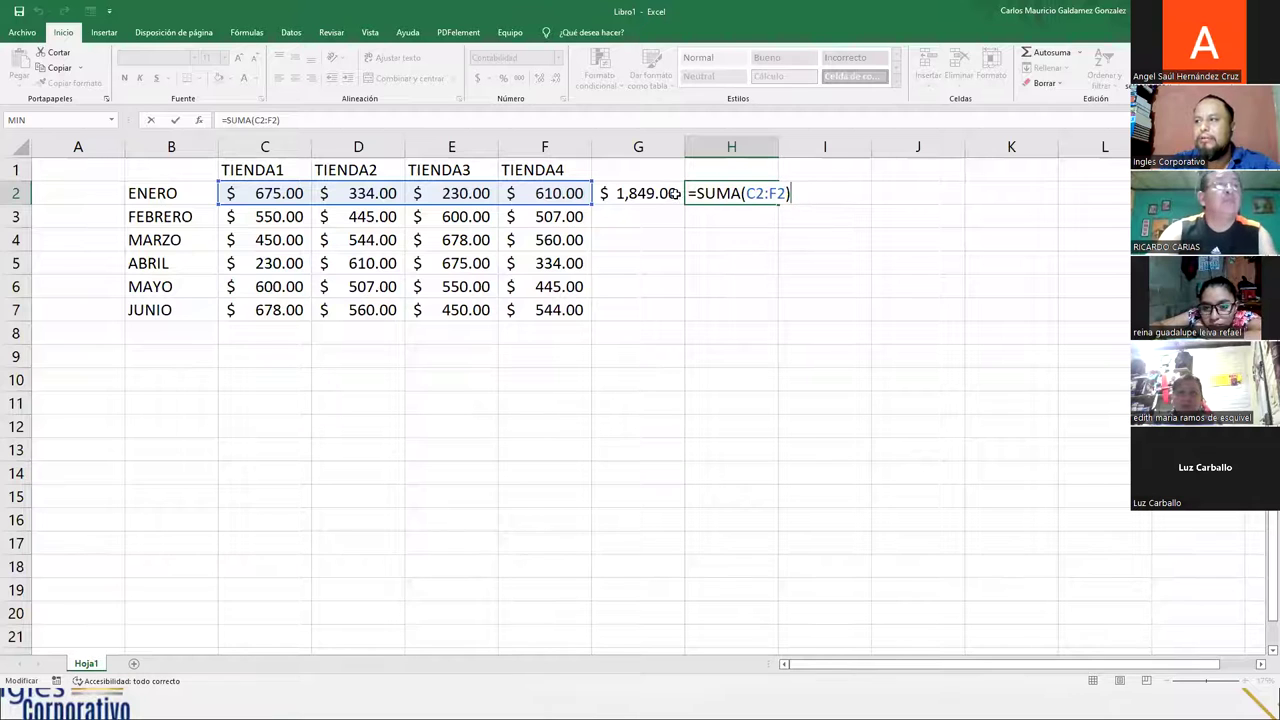
drag(688, 193, 792, 193)
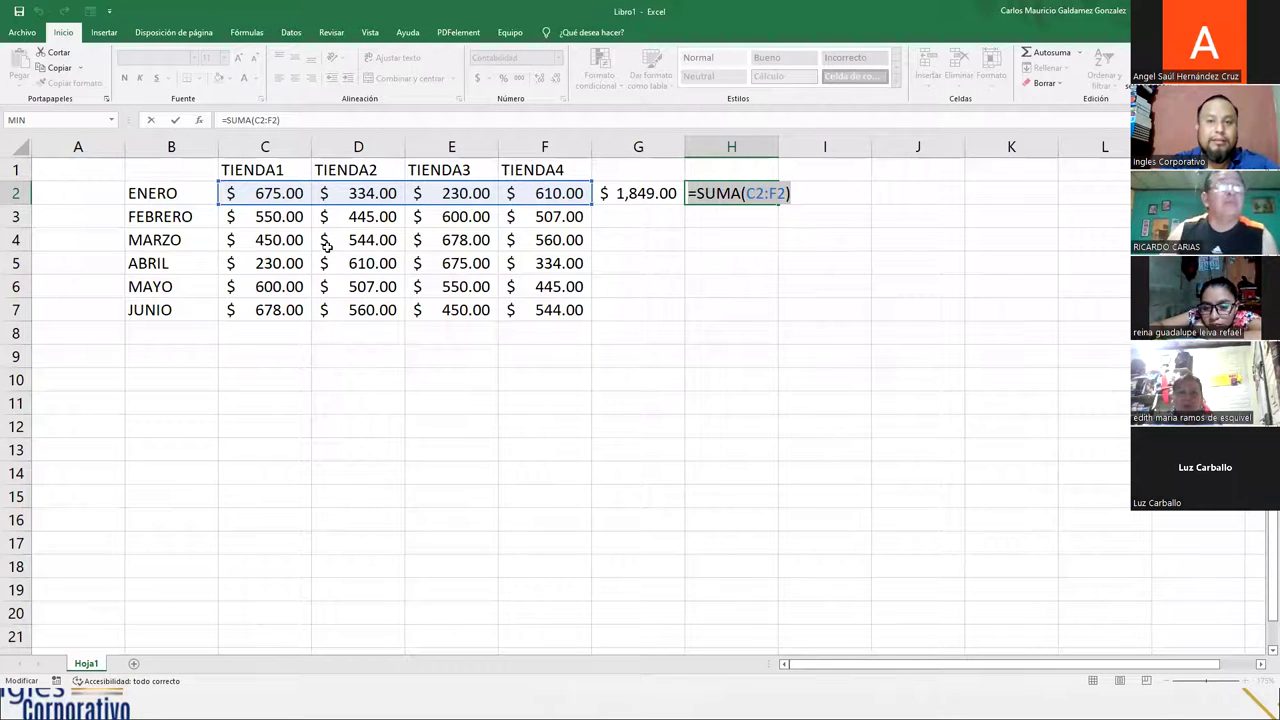
key(Return)
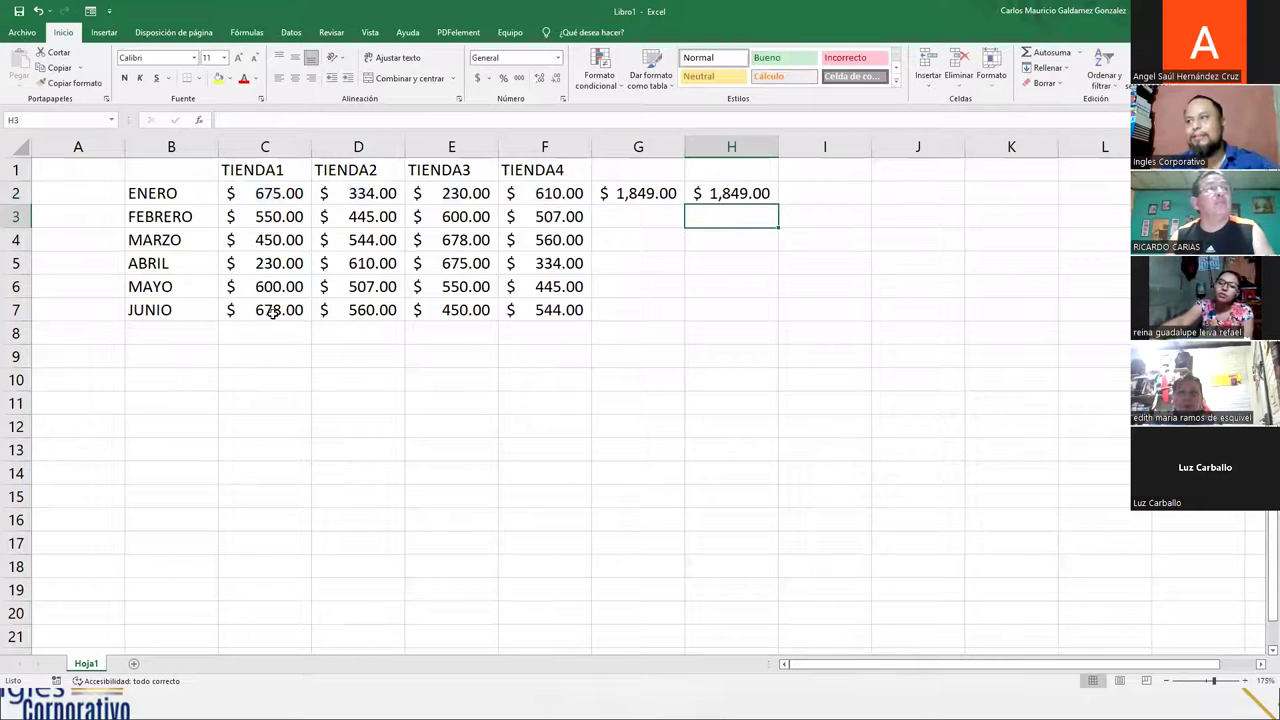
Step: Total the FEBRERO amounts in G3 with the cell-reference formula =C3+D3+E3+F3
click(616, 216)
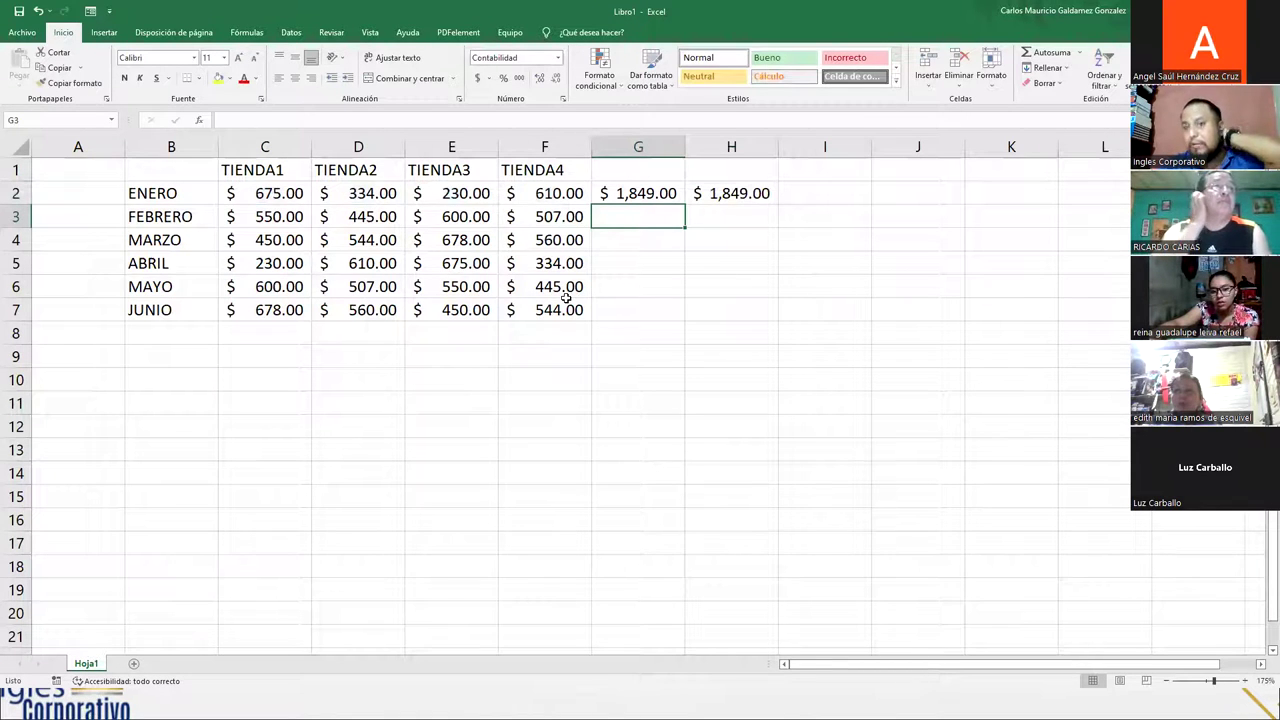
click(609, 191)
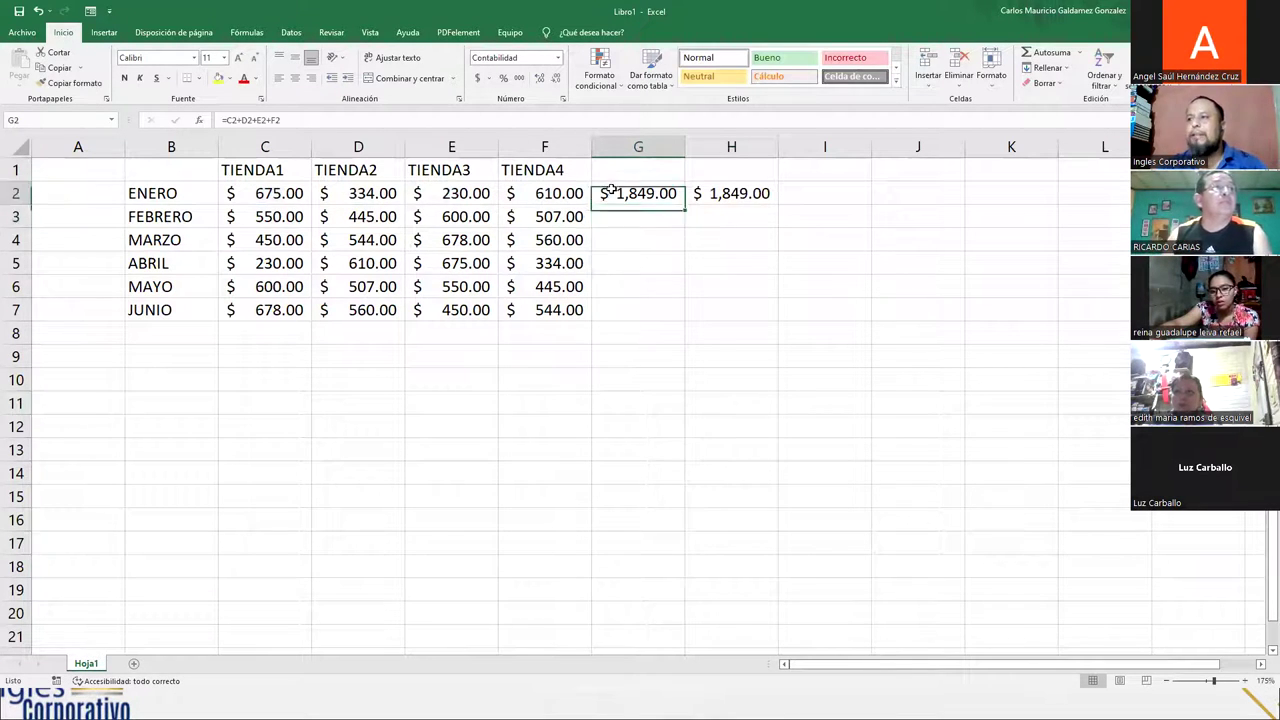
click(624, 215)
key(Up)
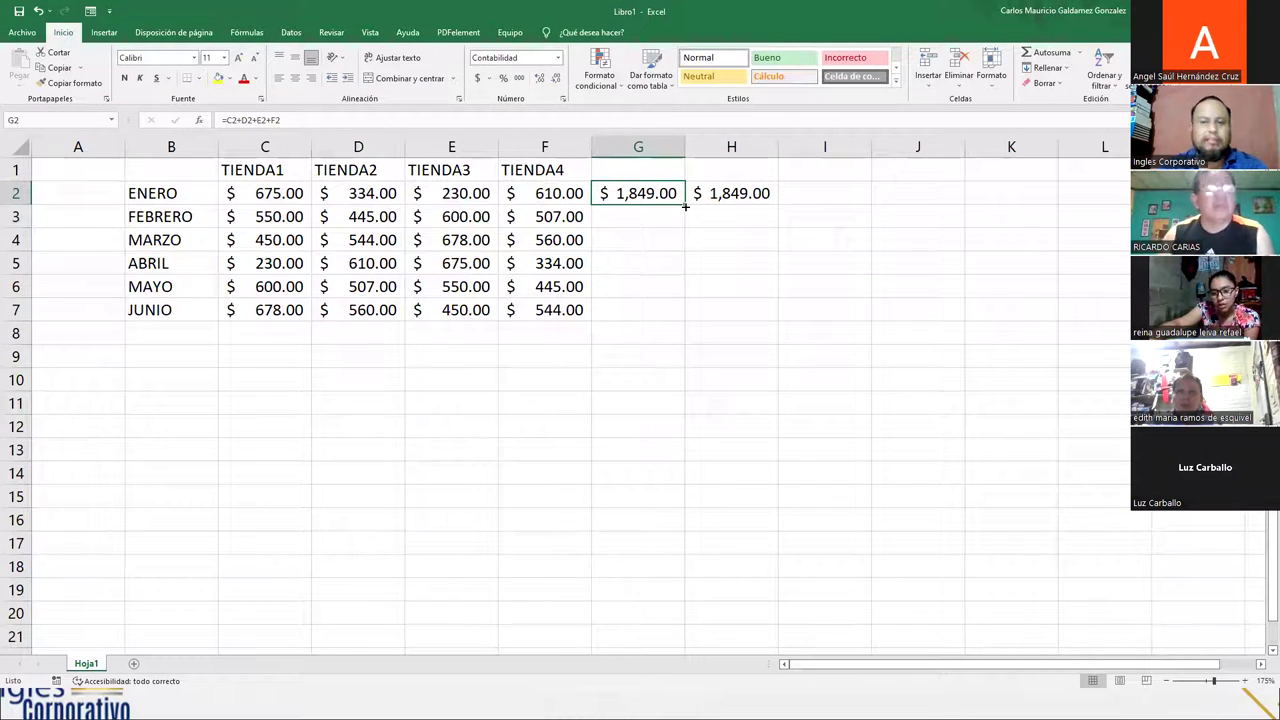
click(653, 215)
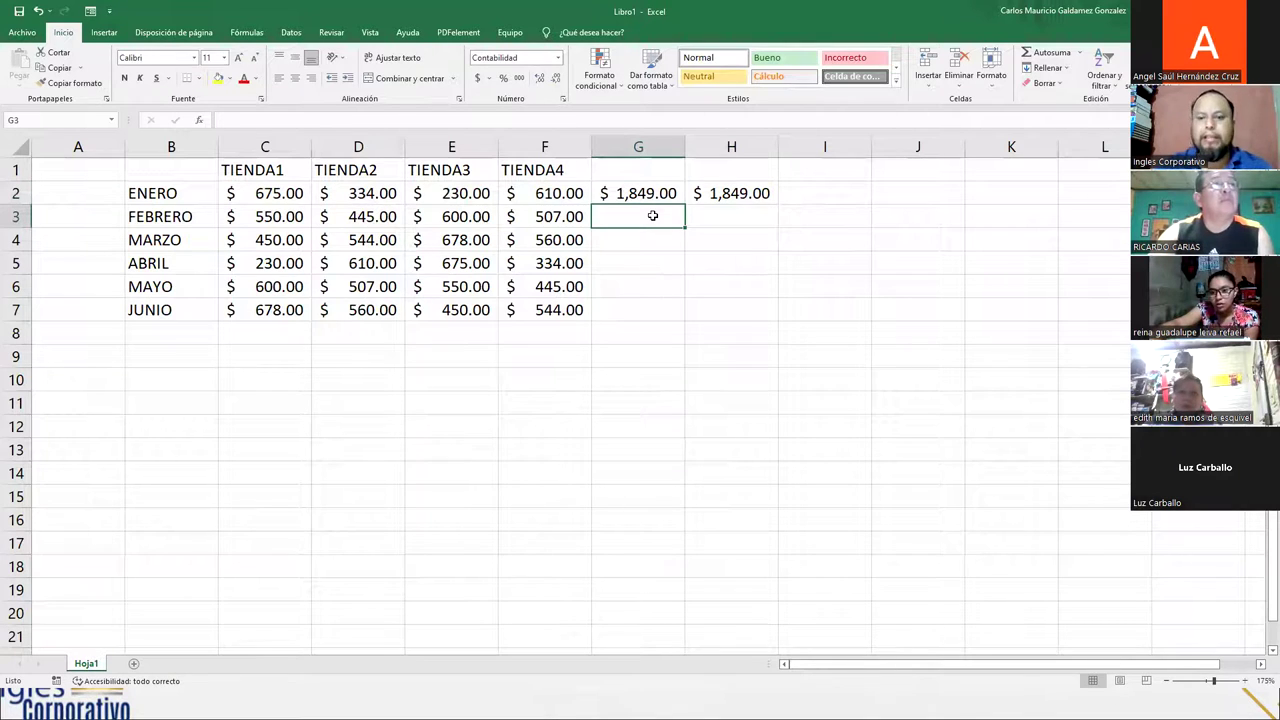
text(=c)
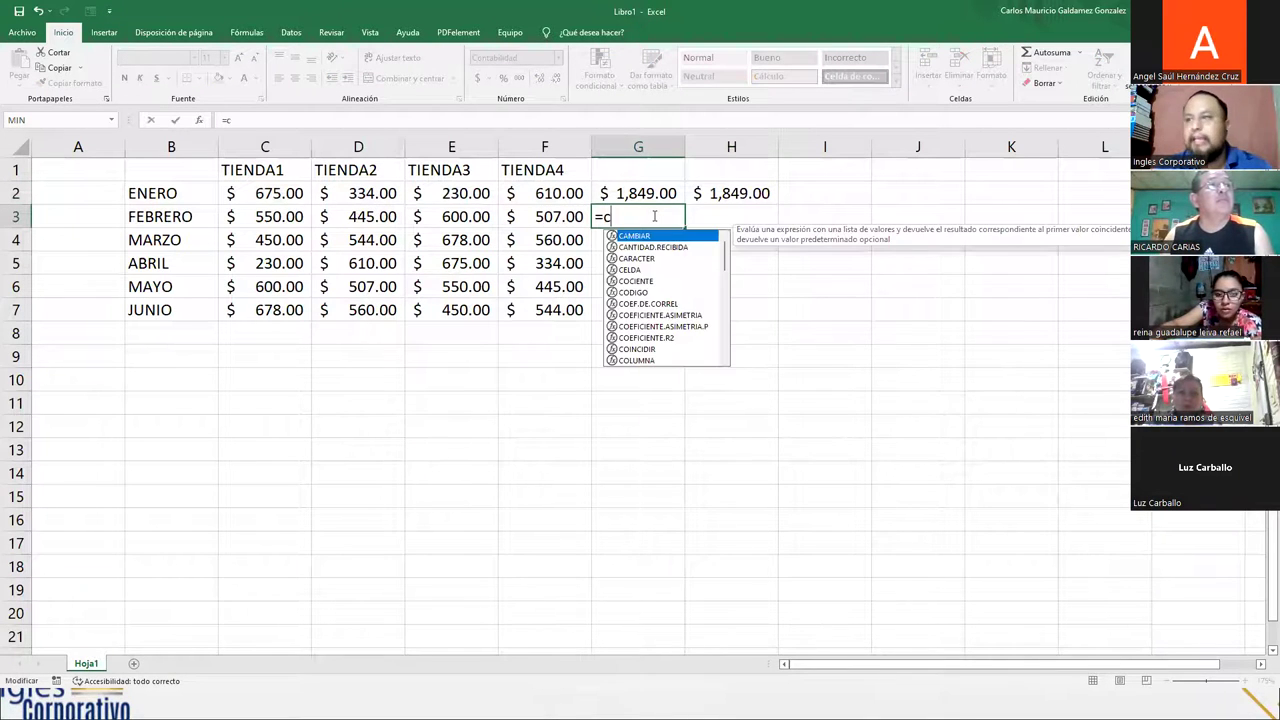
text(3+d3)
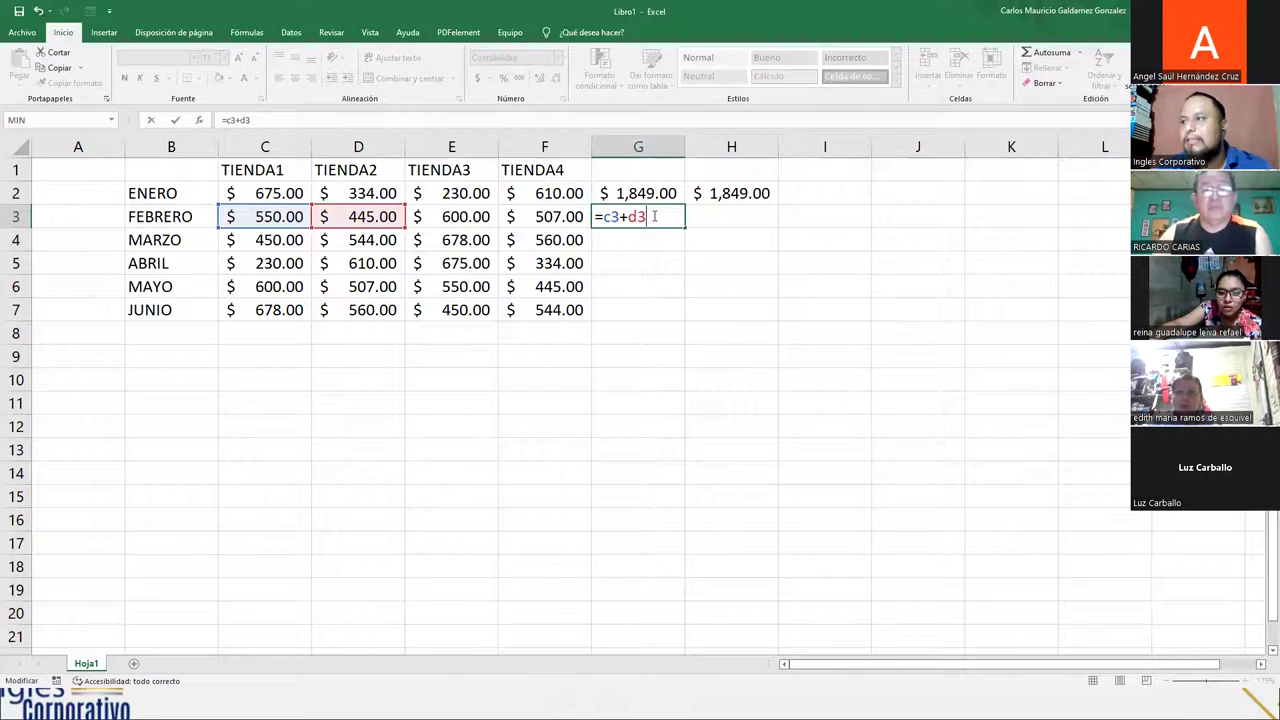
text(+e+)
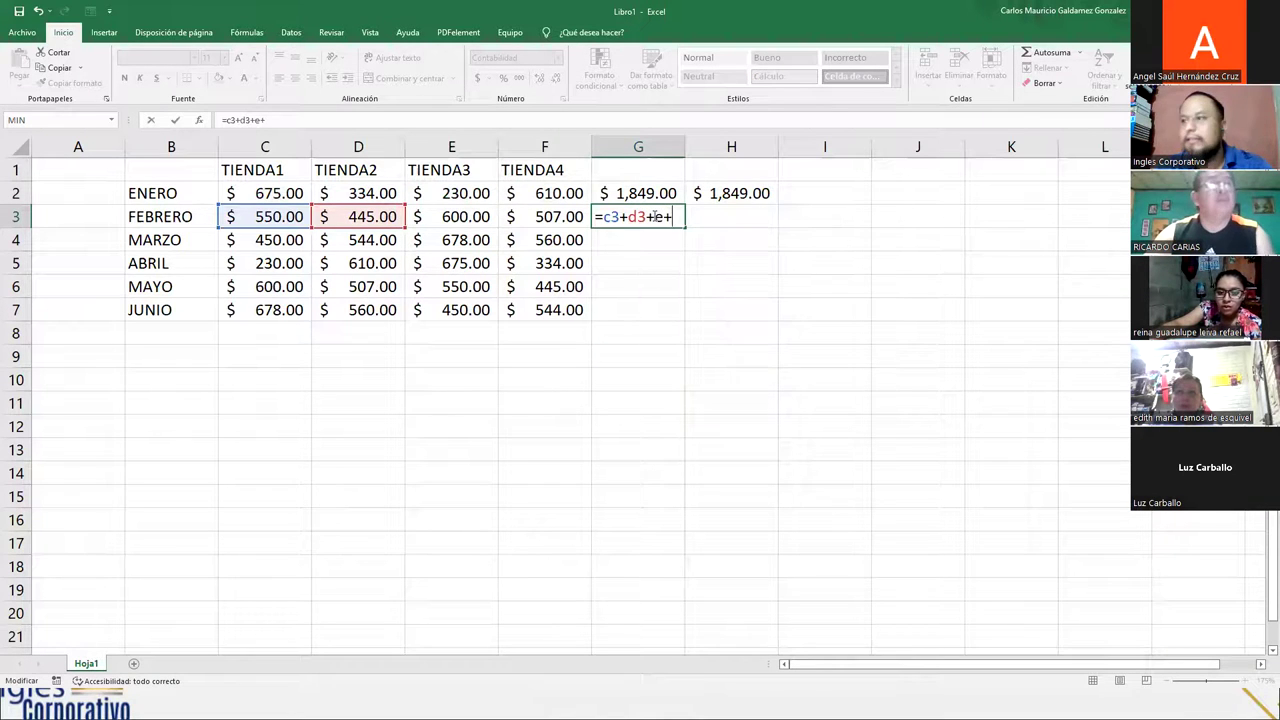
key(BackSpace)
text(3_)
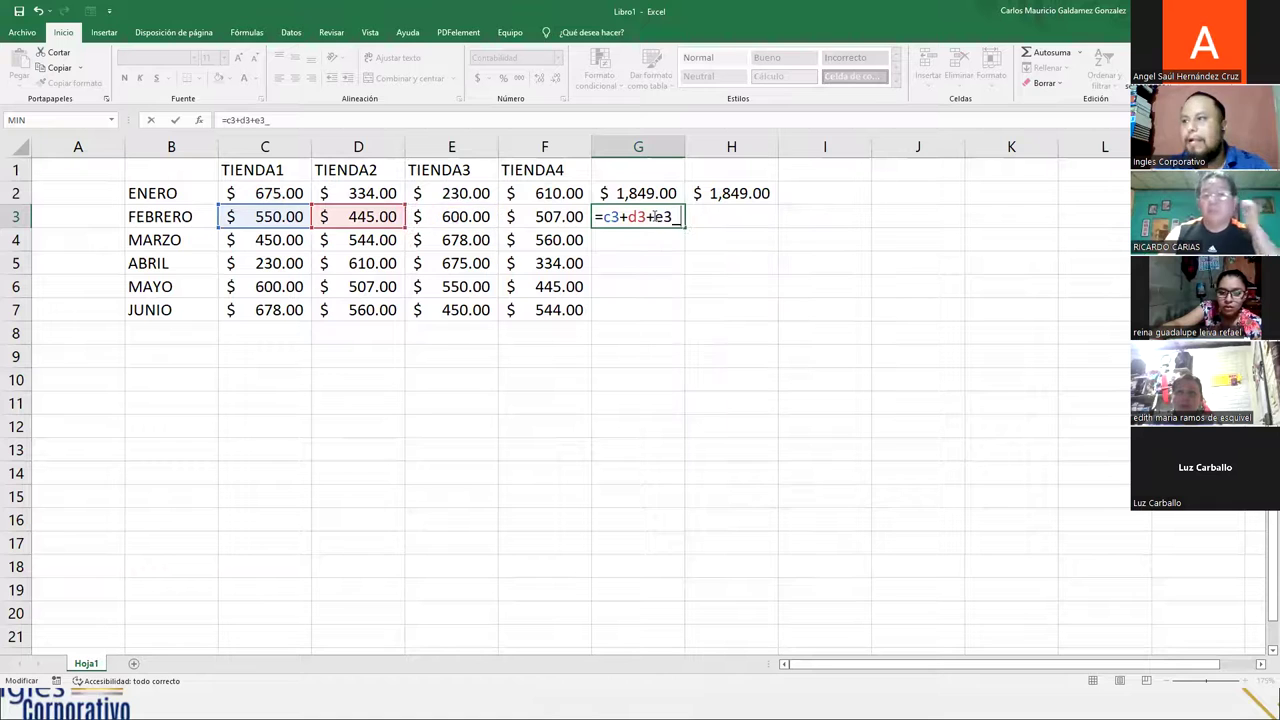
key(BackSpace)
text(+f4)
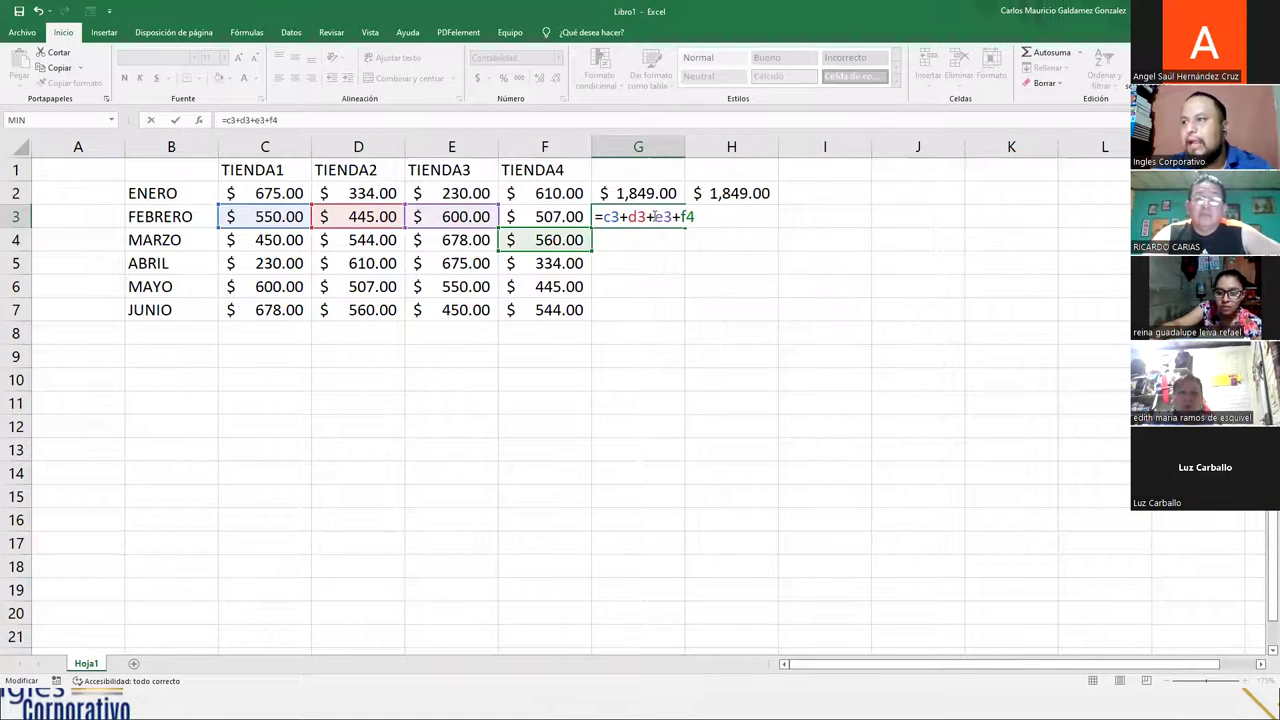
key(BackSpace)
text(3)
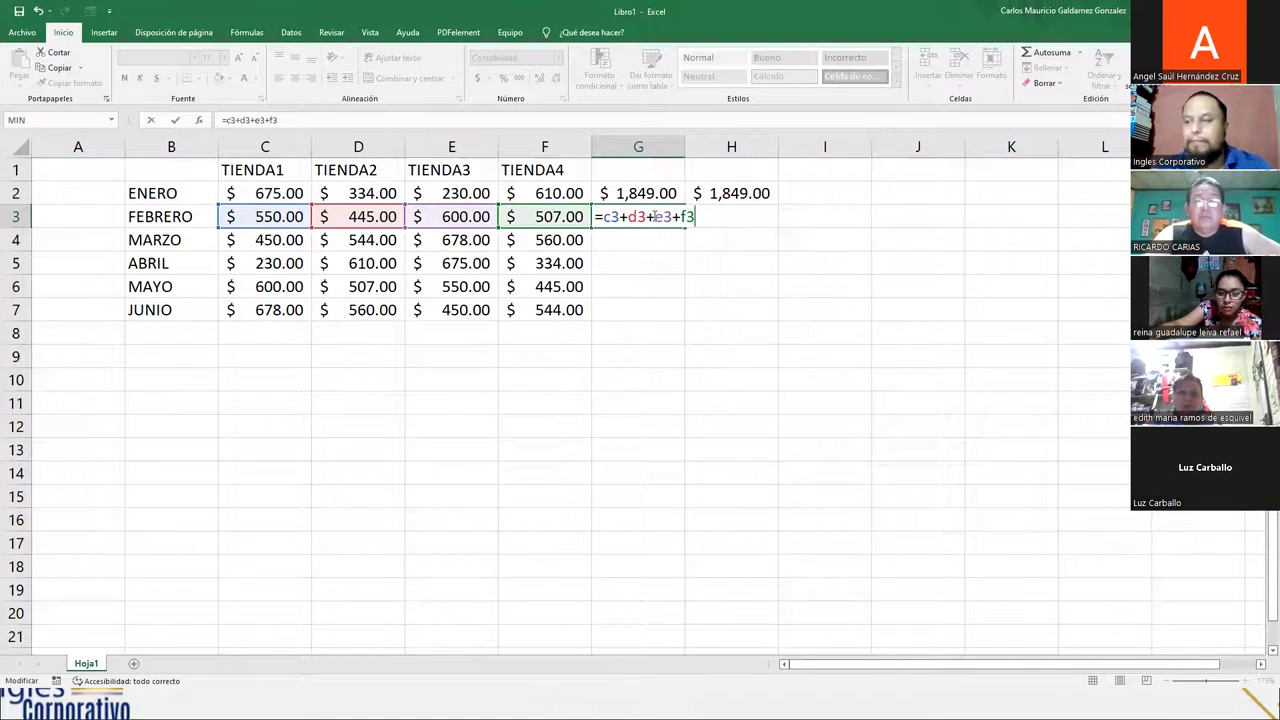
key(Return)
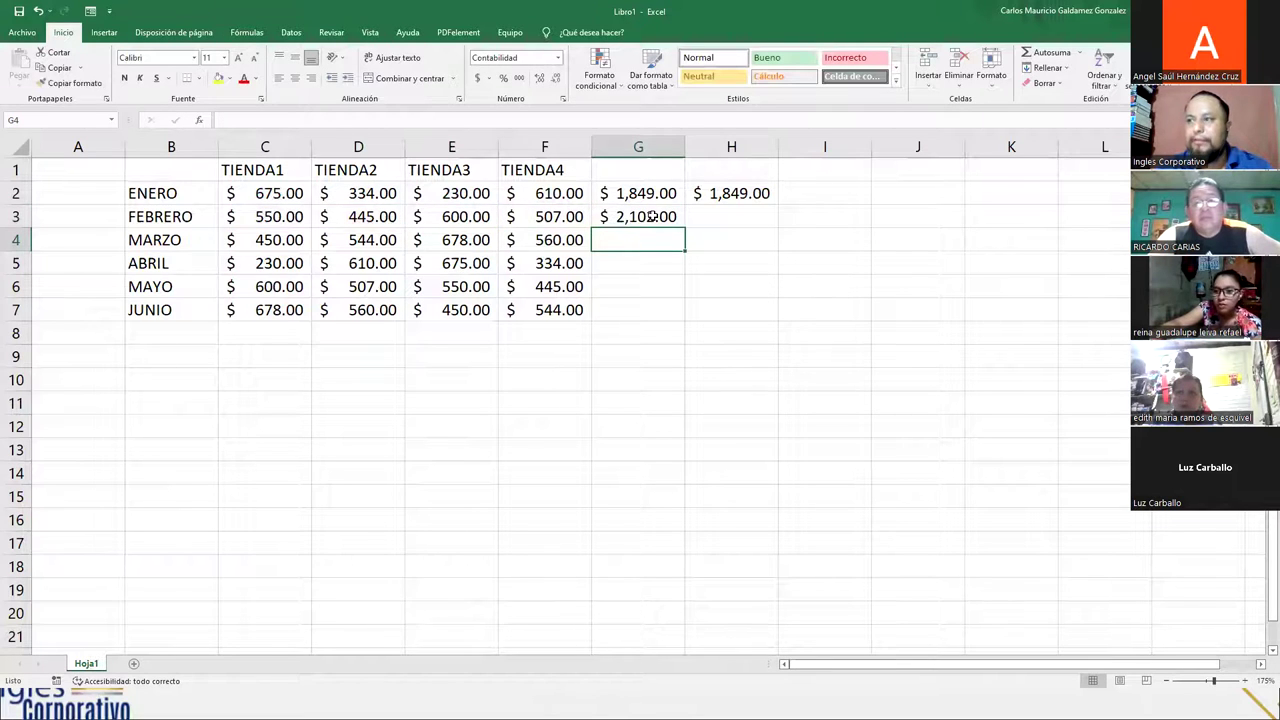
Step: Total the MARZO amounts in G4 with the cell-reference formula =C4+D4+E4+F4
text(=)
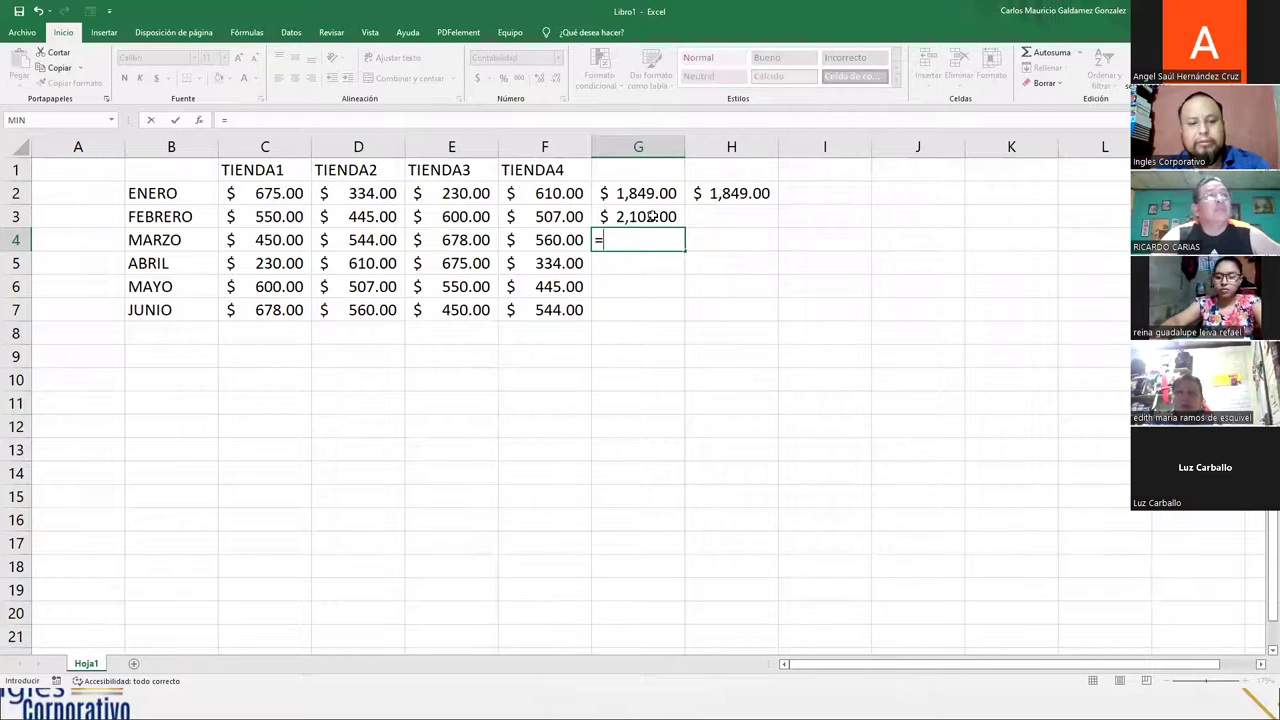
text(c4+d4+e4)
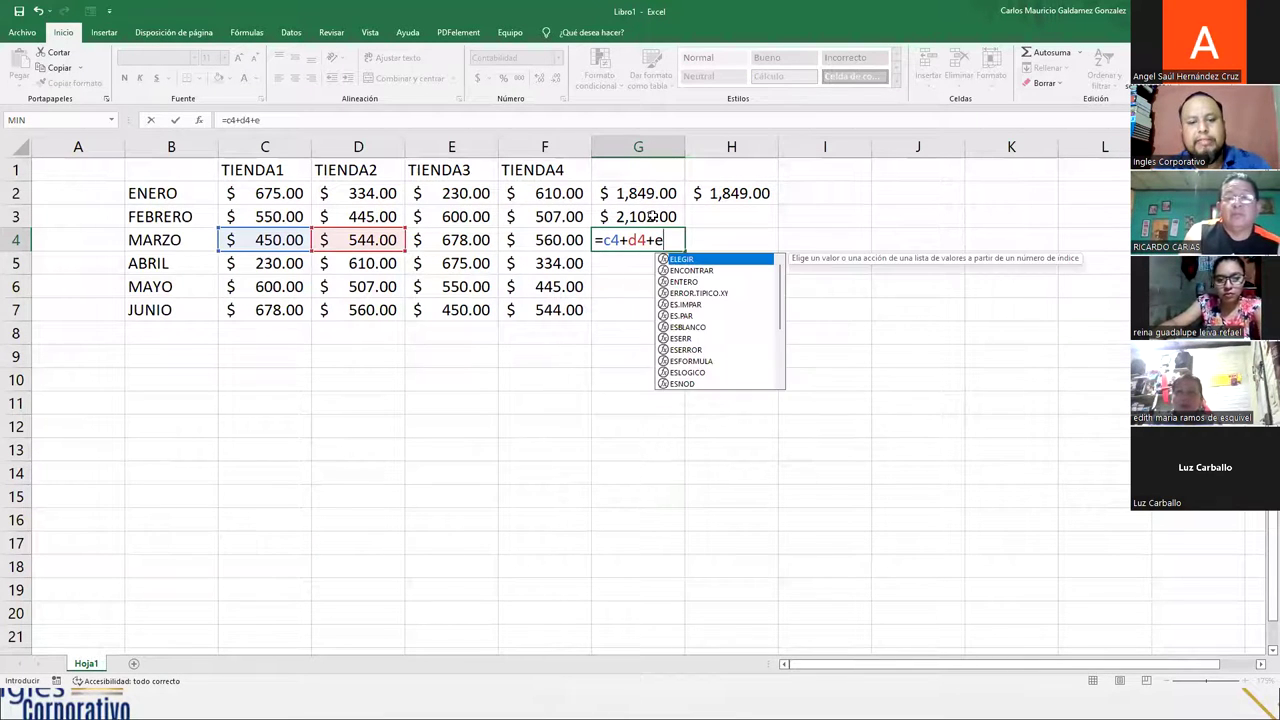
text(f4)
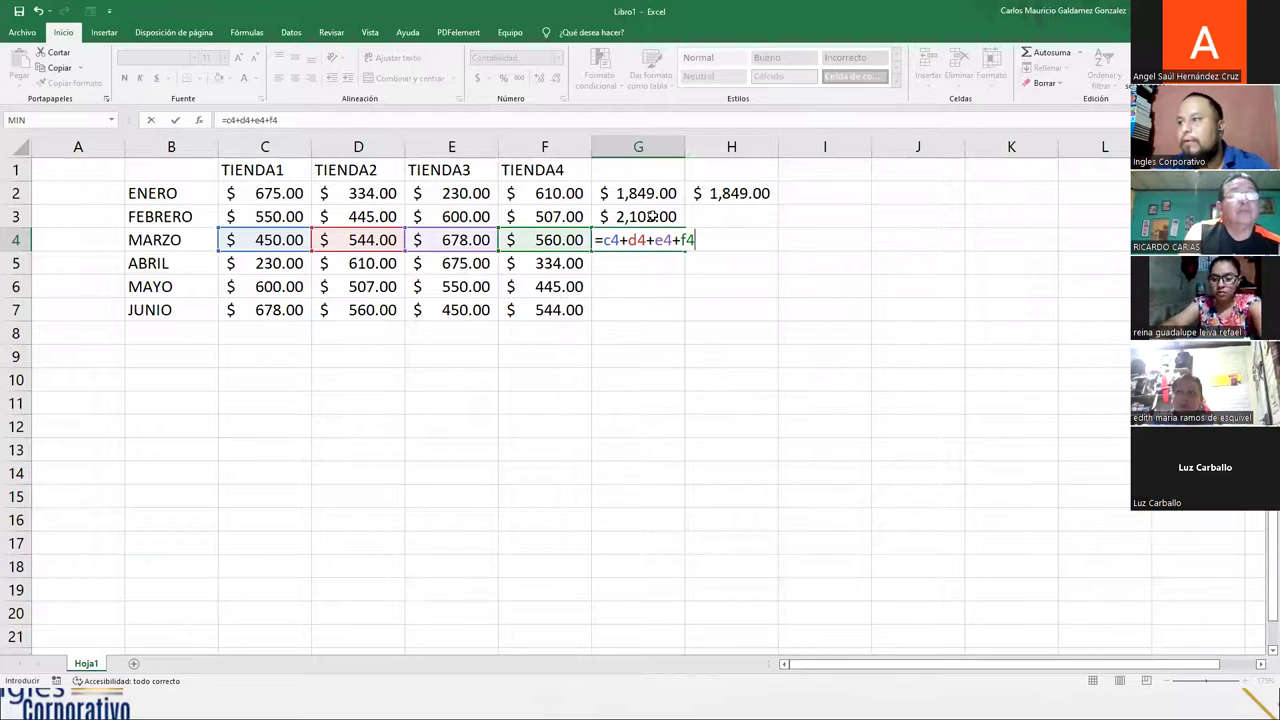
key(Return)
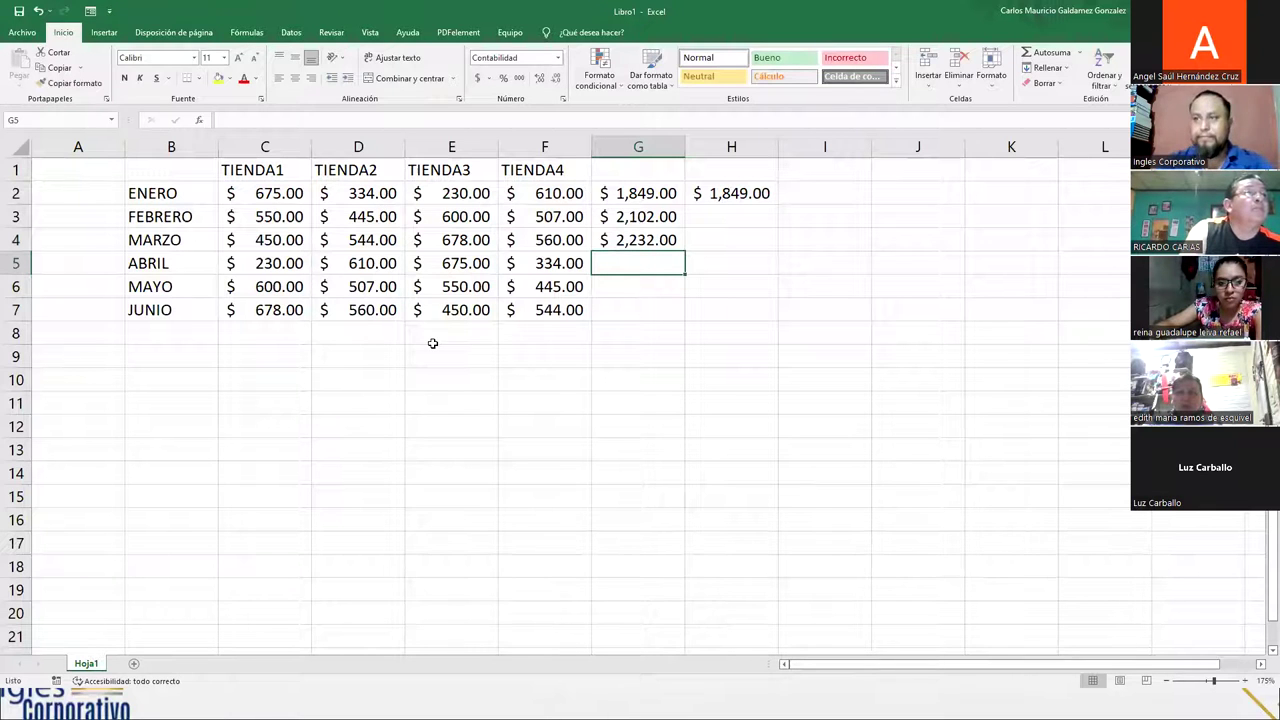
Step: Total the ABRIL amounts in G5 with the cell-reference formula =C5+D5+E5+F5
text(=)
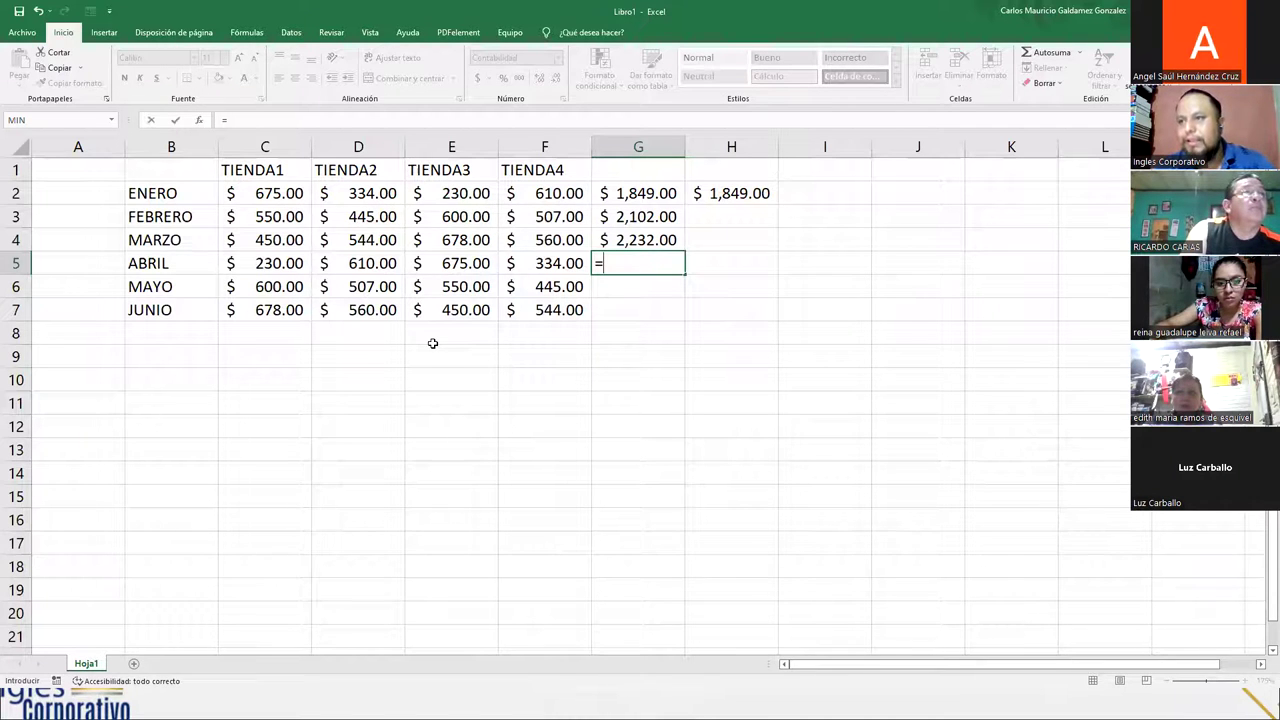
text(c)
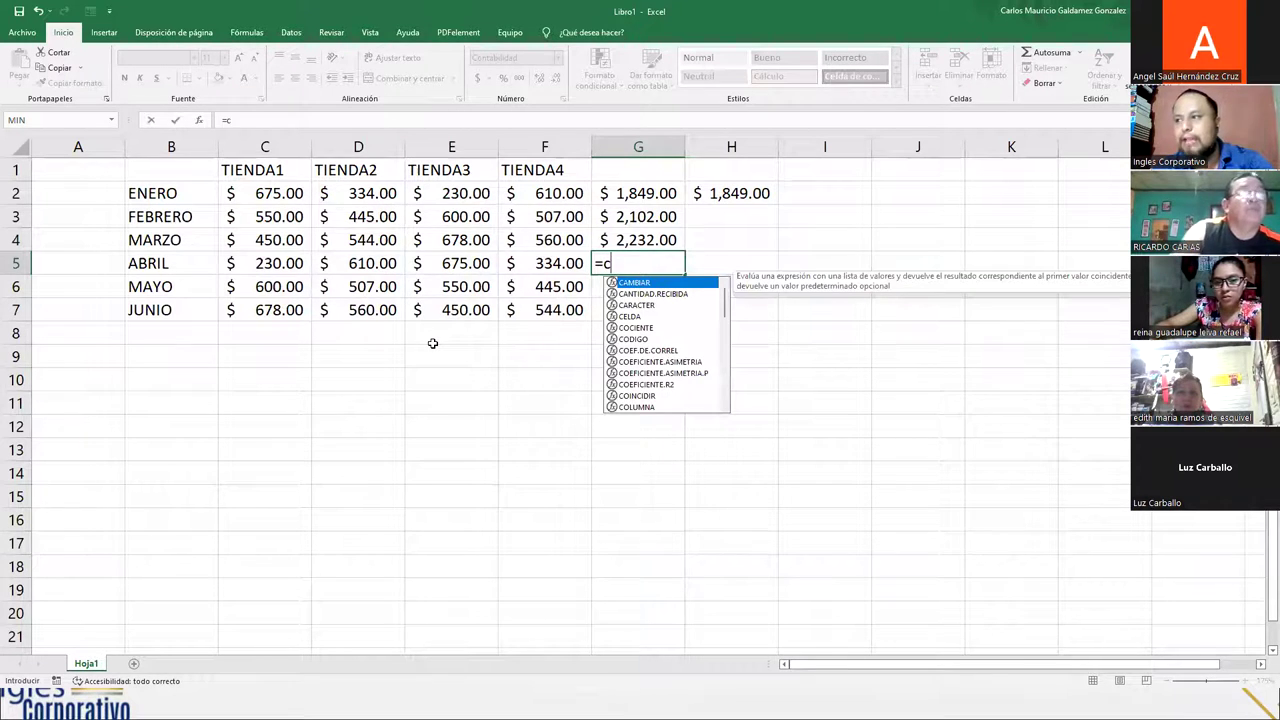
text(5)
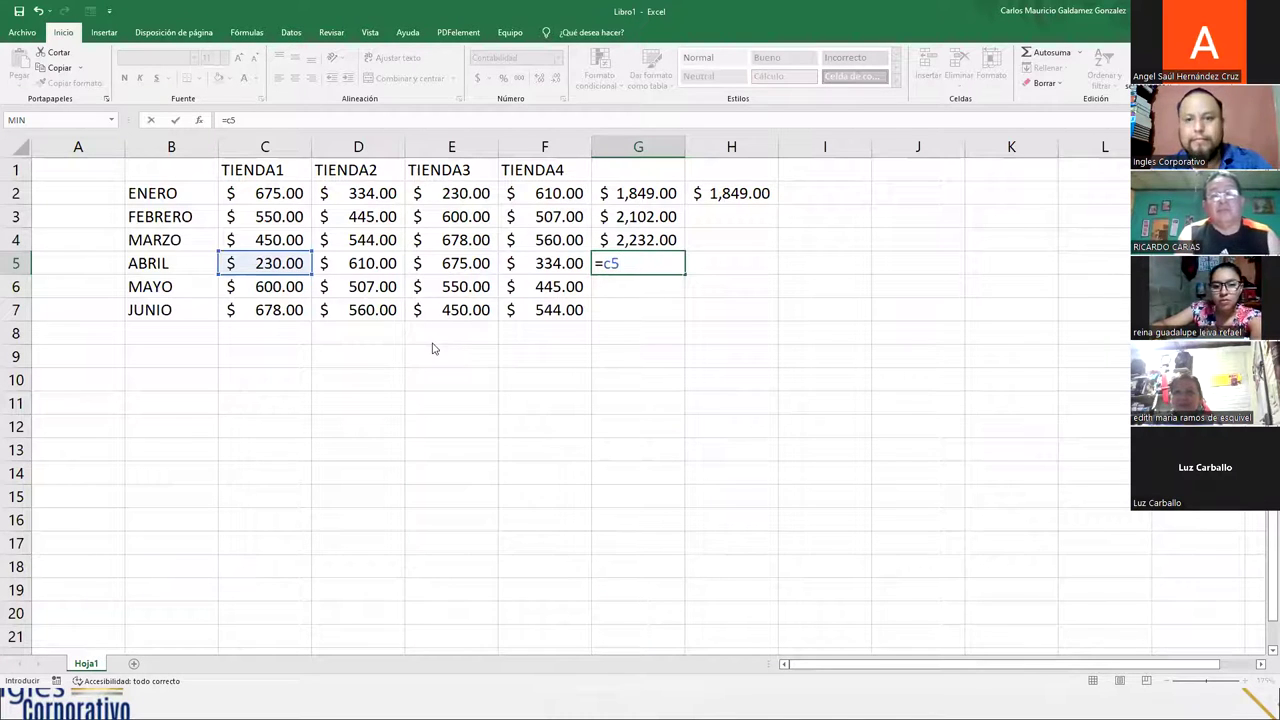
text(+d)
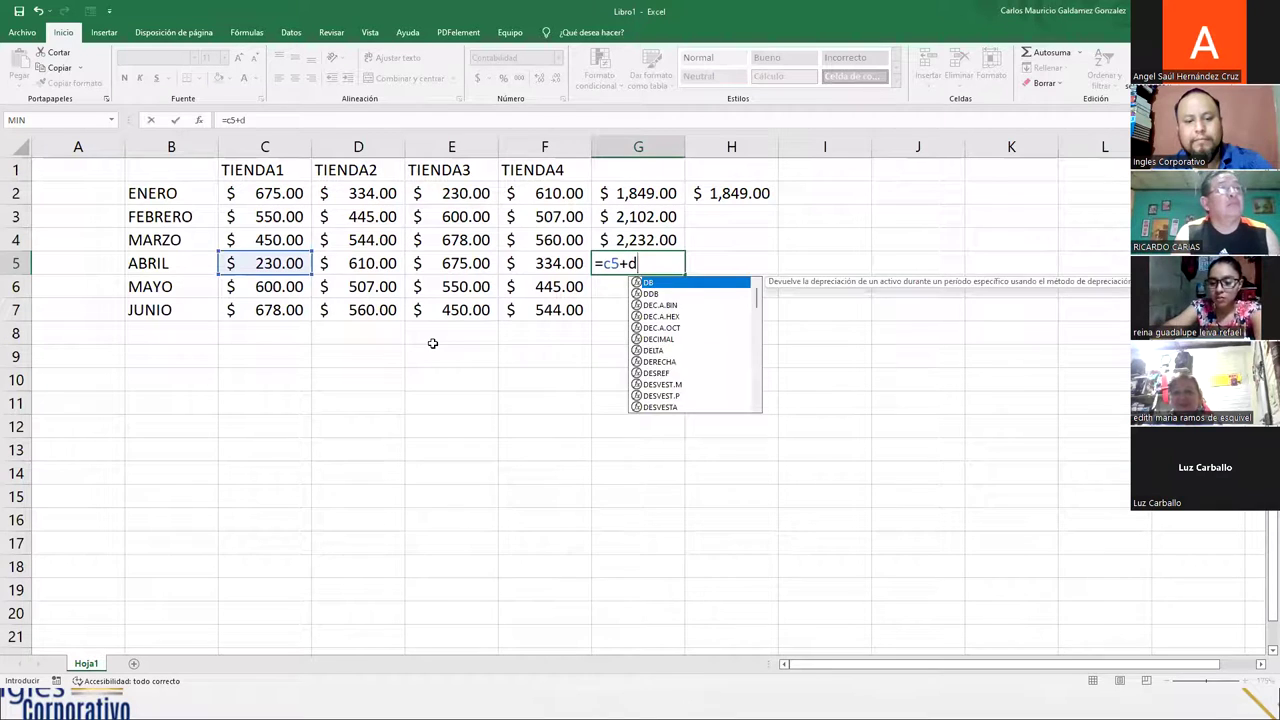
text(5+e5+e5)
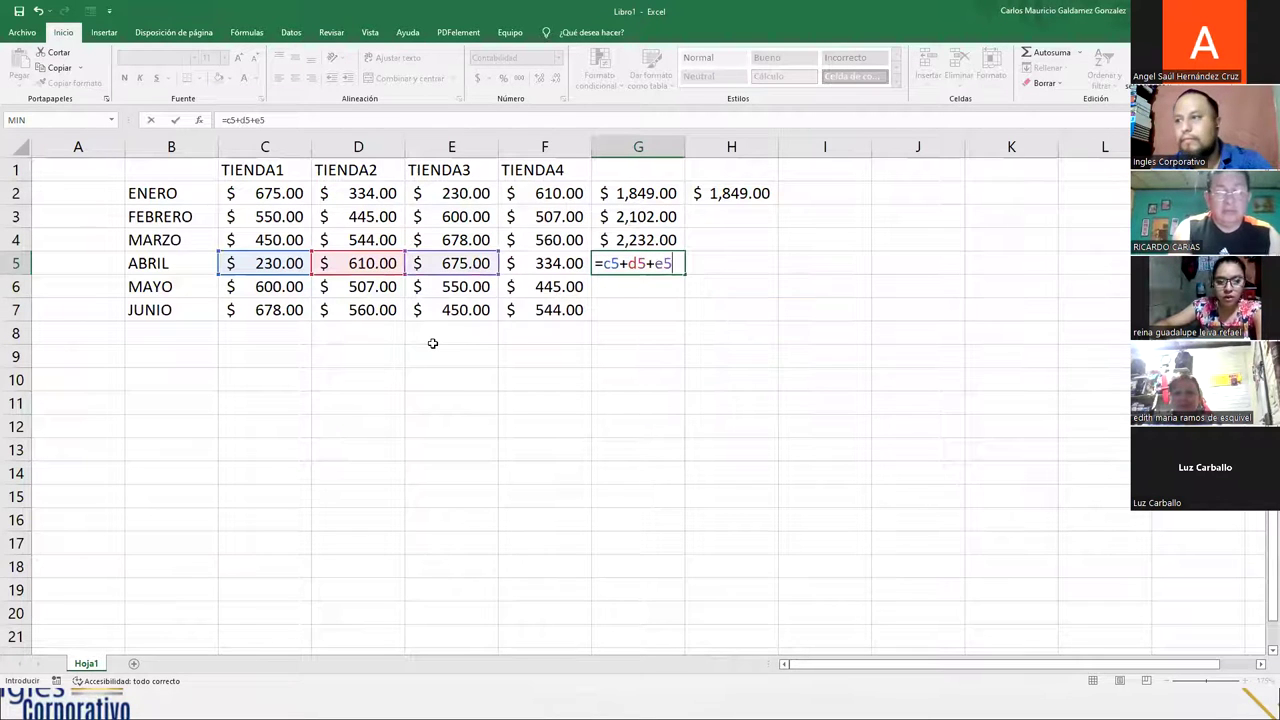
text(f5)
key(Return)
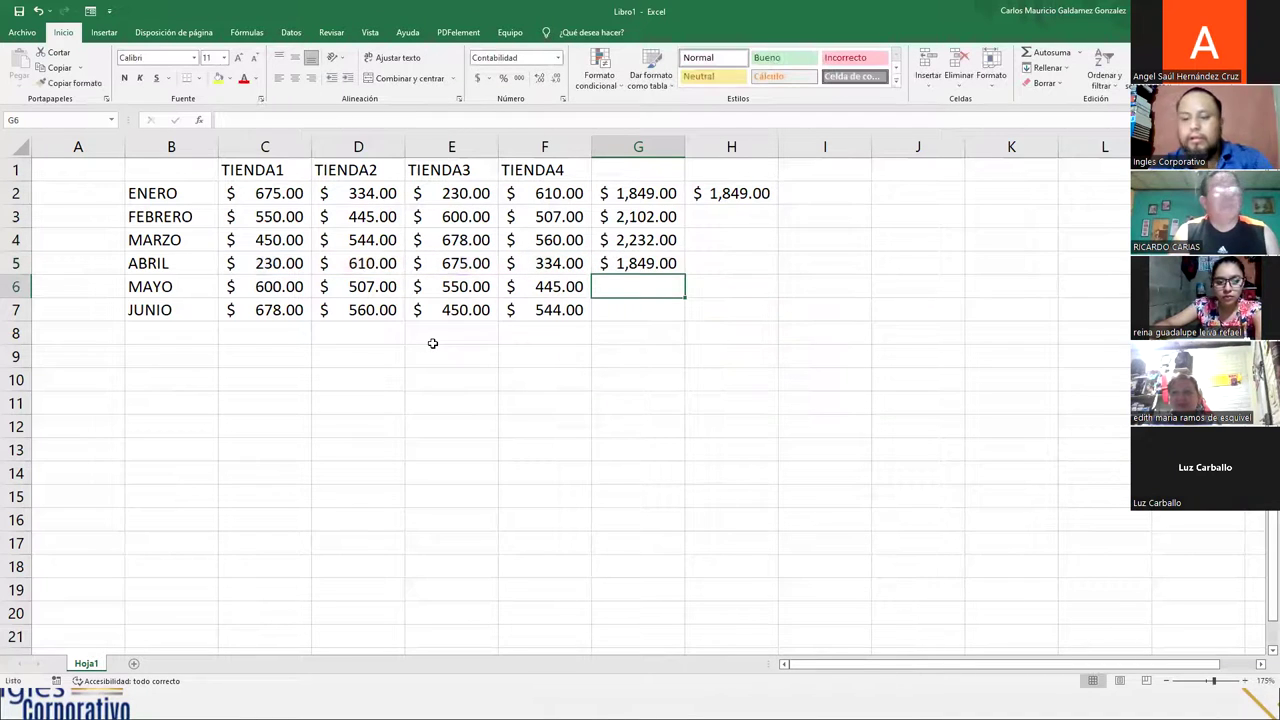
Step: Total the MAYO amounts in G6 with the cell-reference formula =C6+D6+E6+F6
text(=)
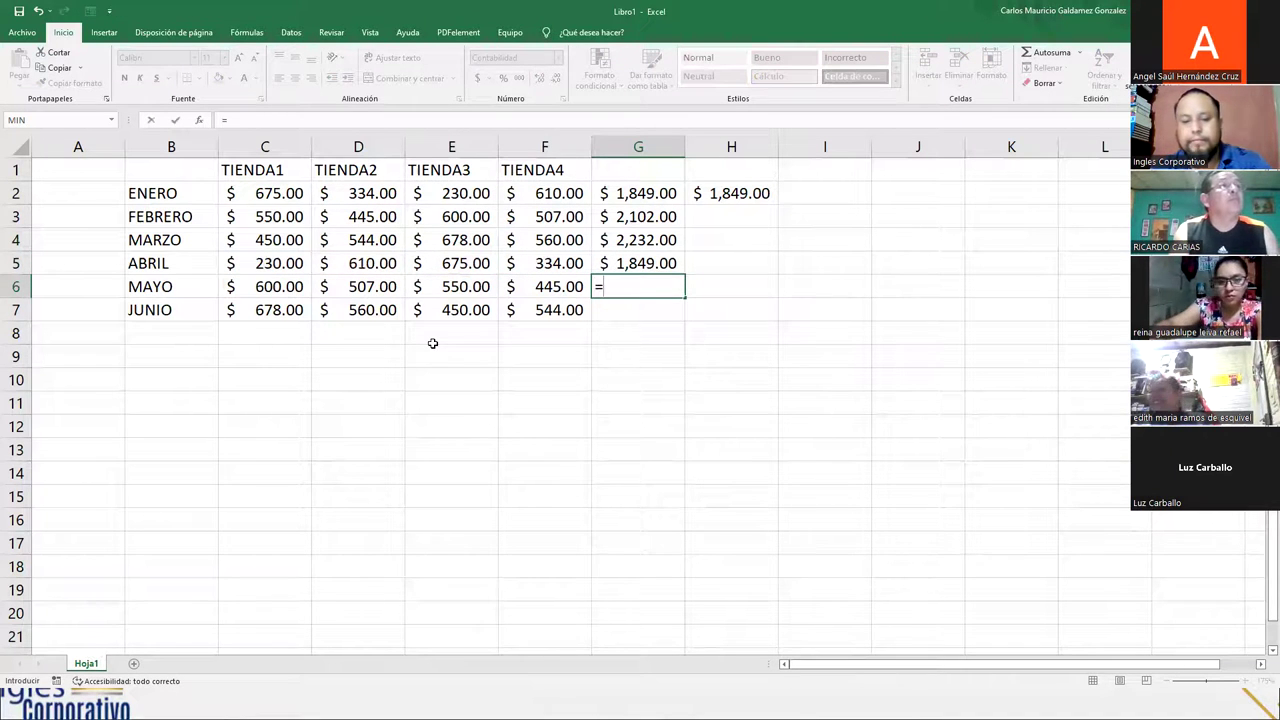
text(c6+)
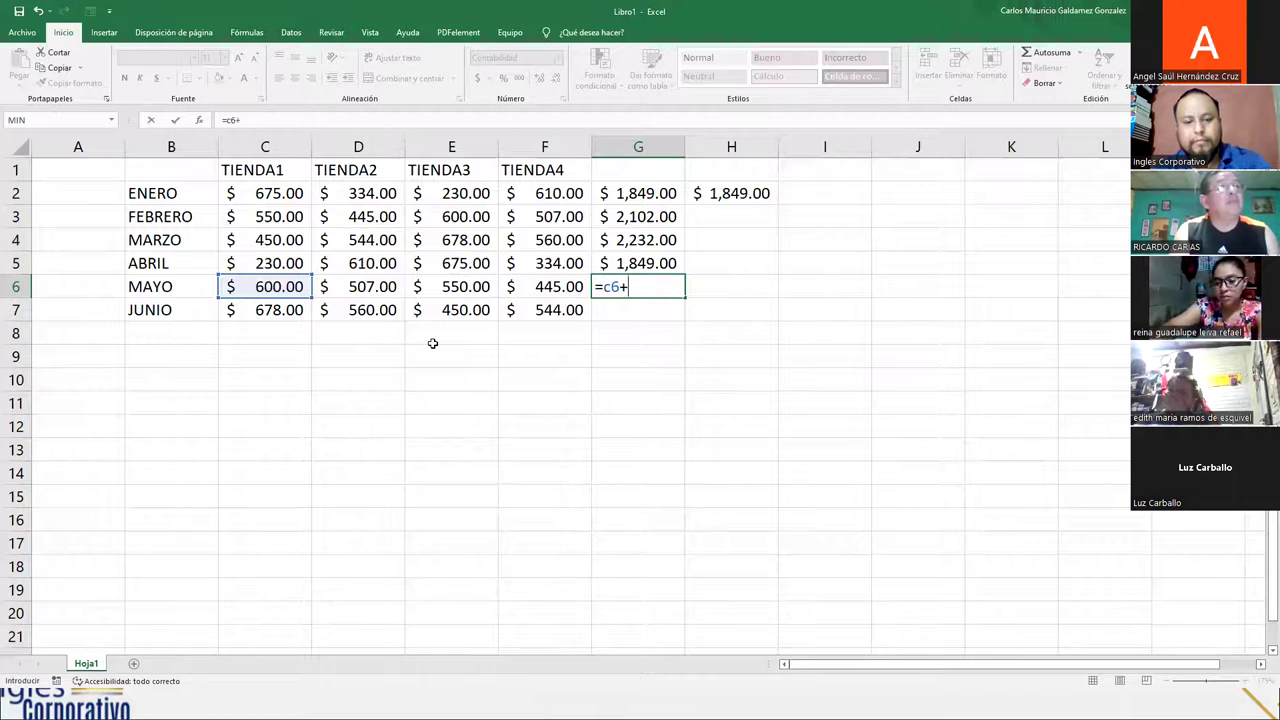
text(d6+)
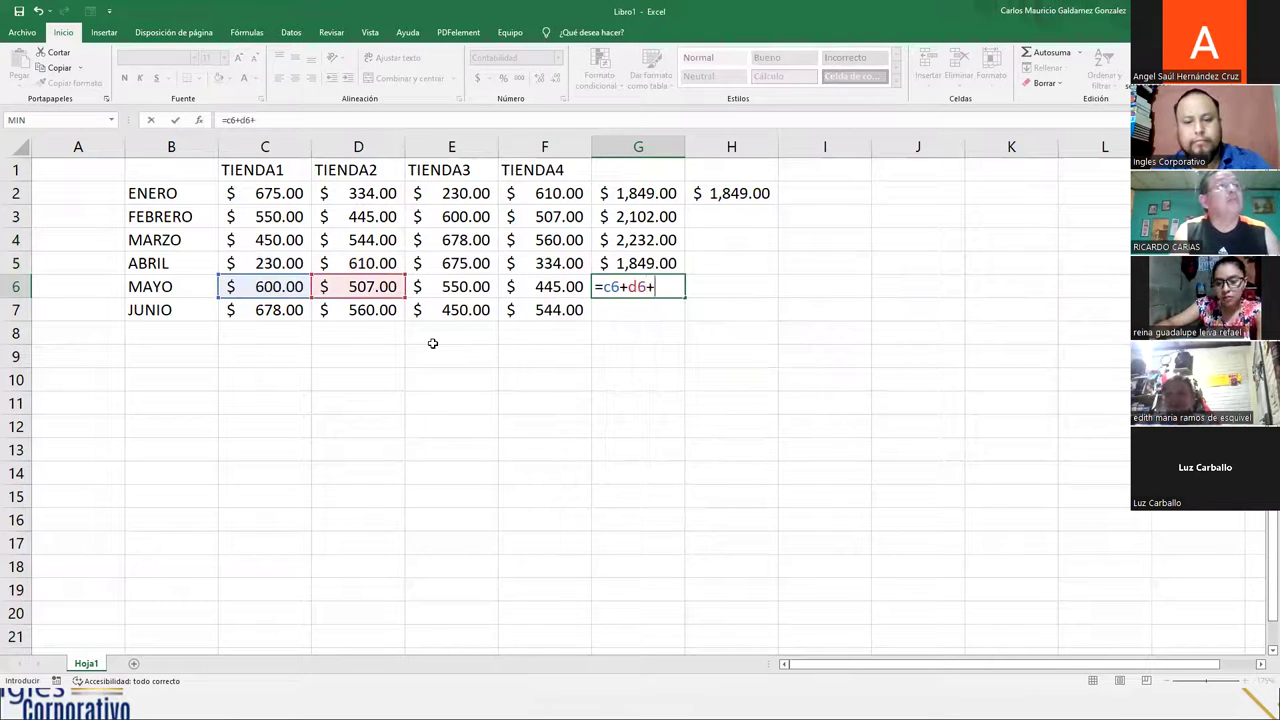
text(e)
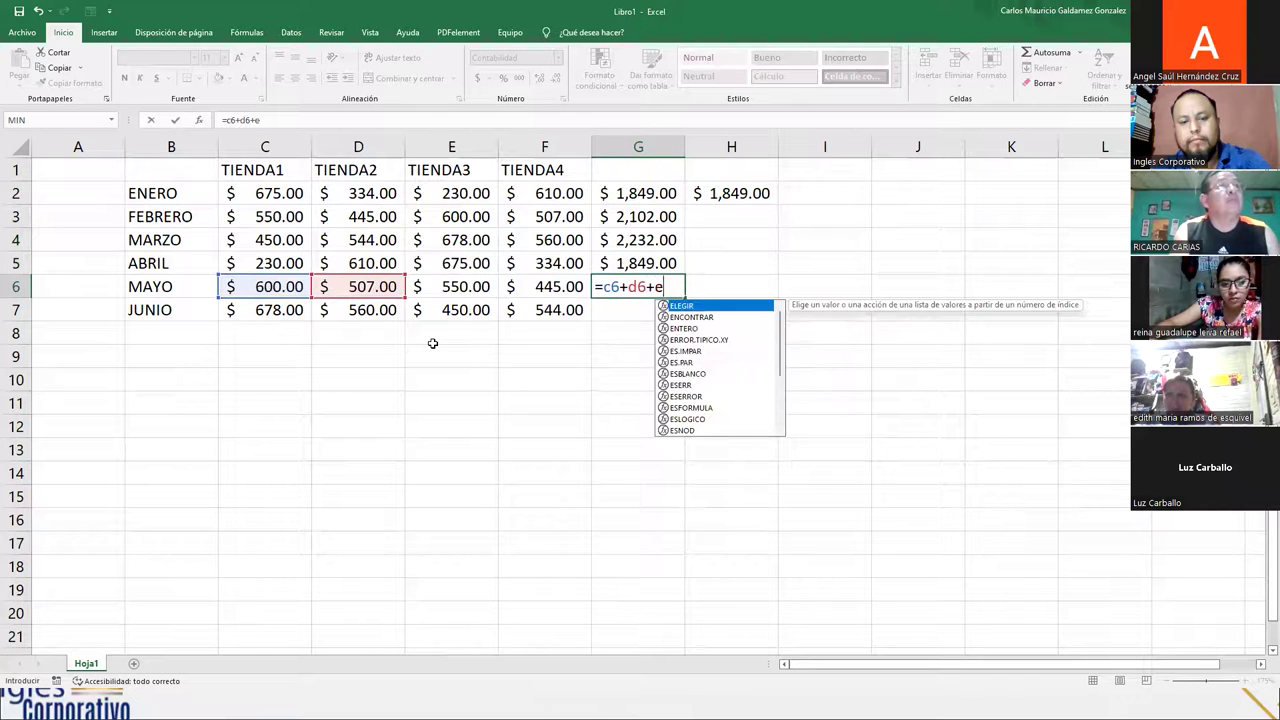
text(6+f6)
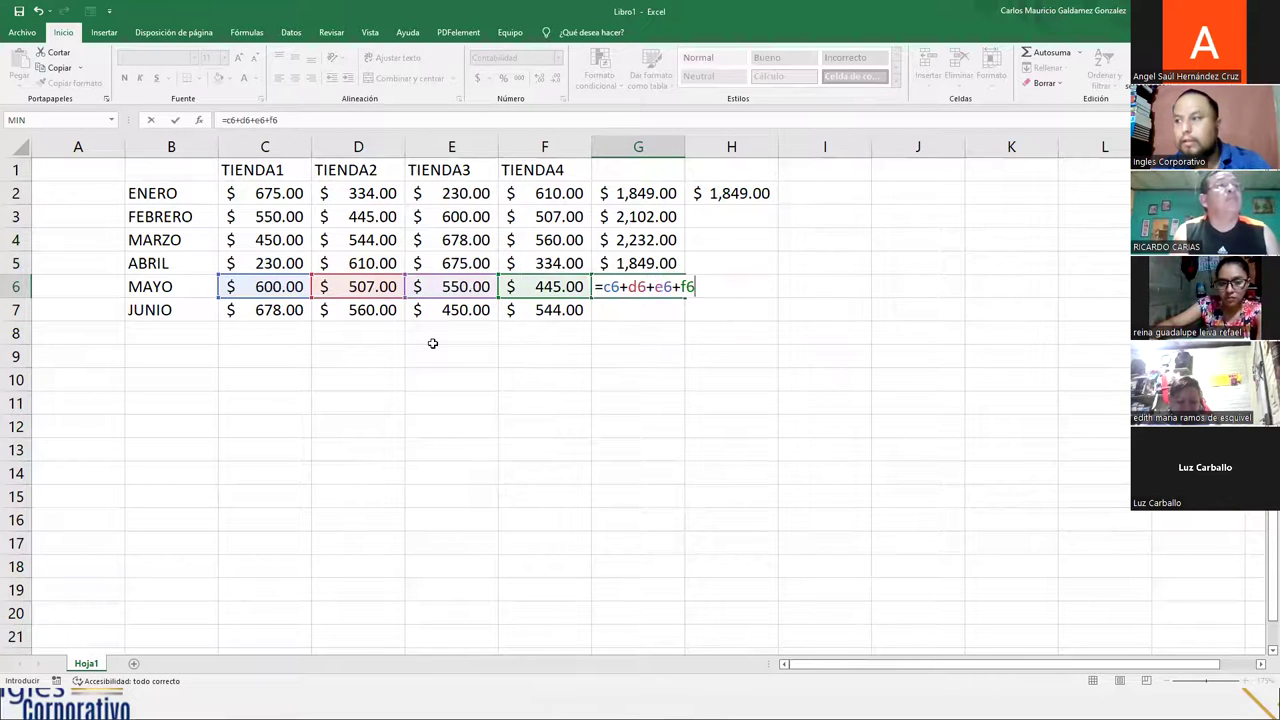
key(Return)
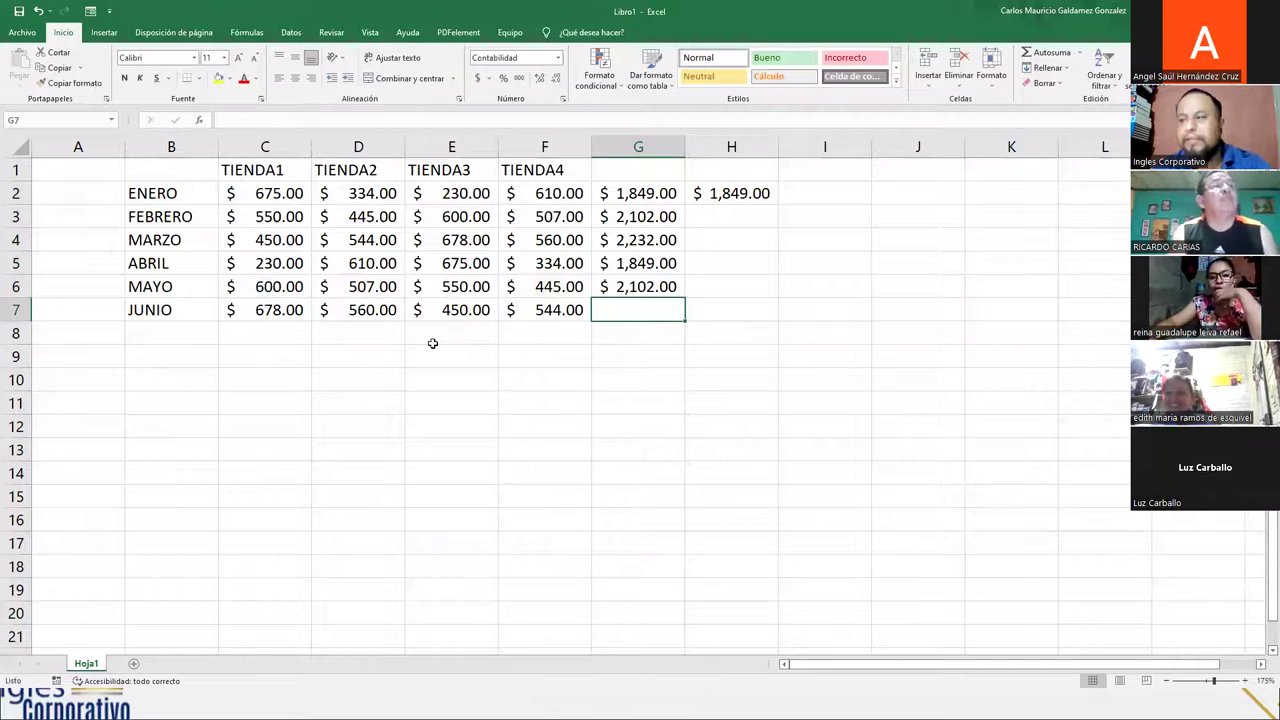
Step: Total the JUNIO amounts in G7 with the cell-reference formula =C7+D7+E7+F7
text(=)
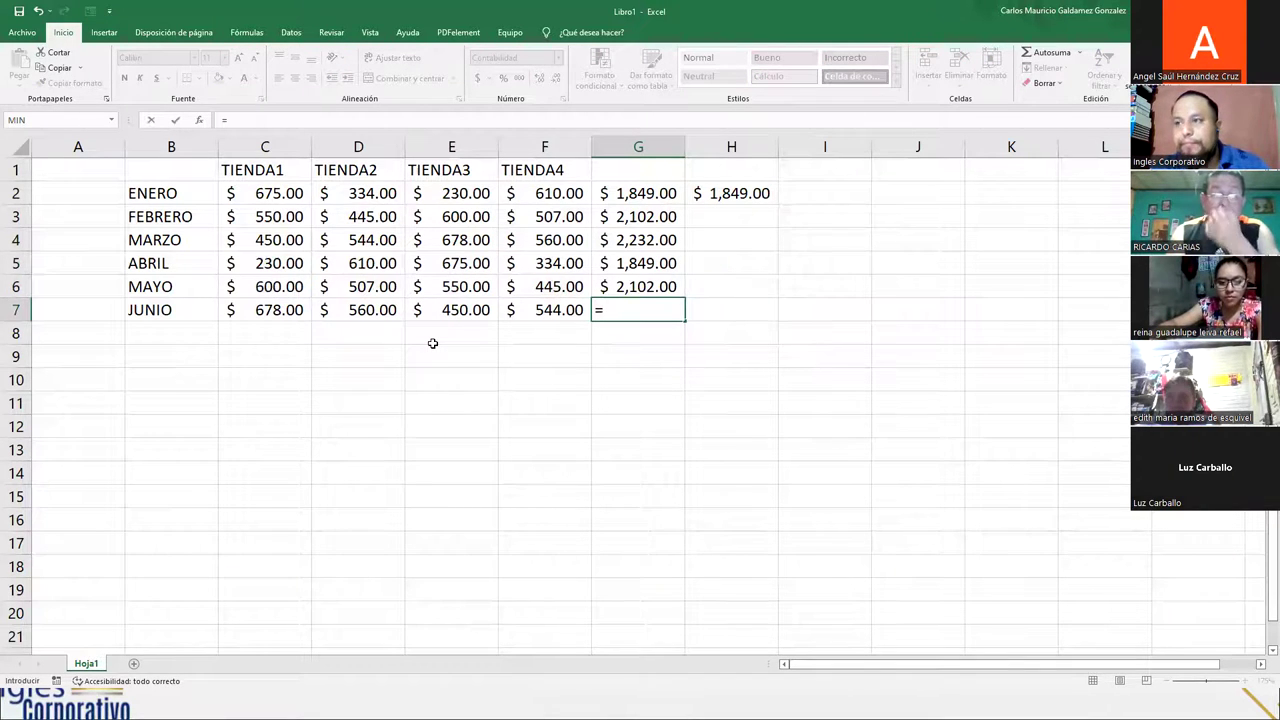
text(c7+d7)
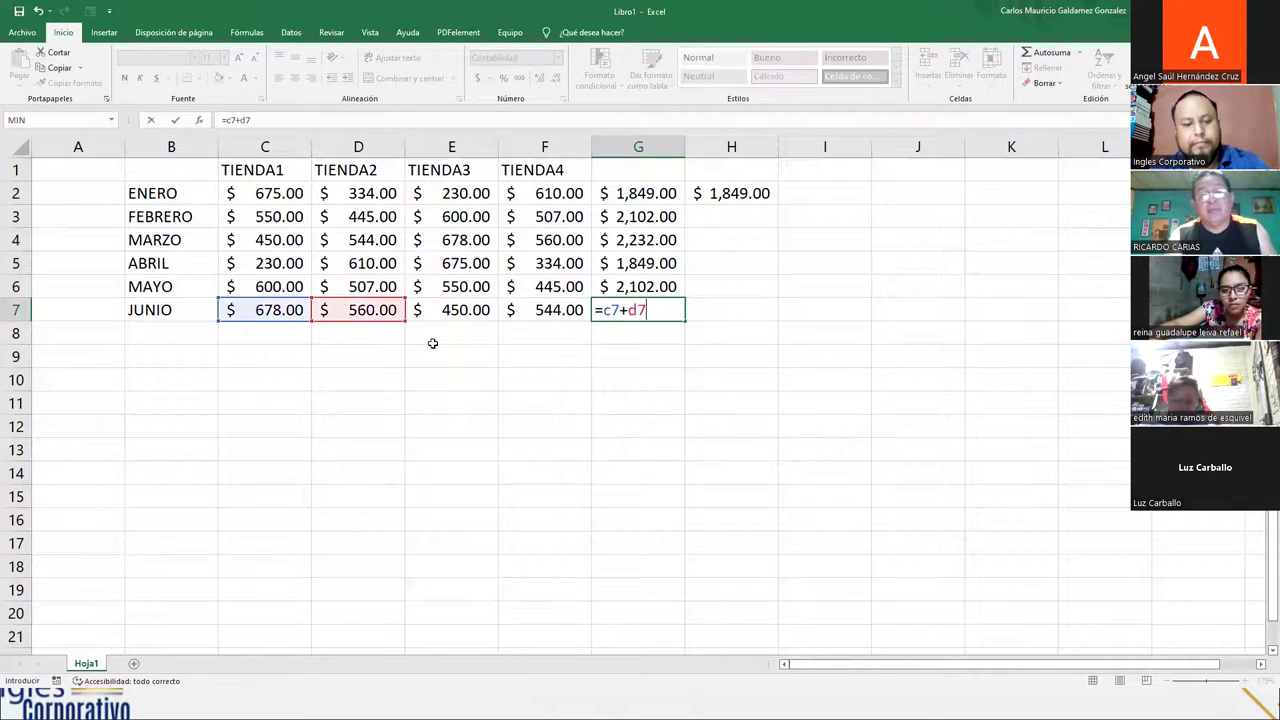
text(+)
text(e7)
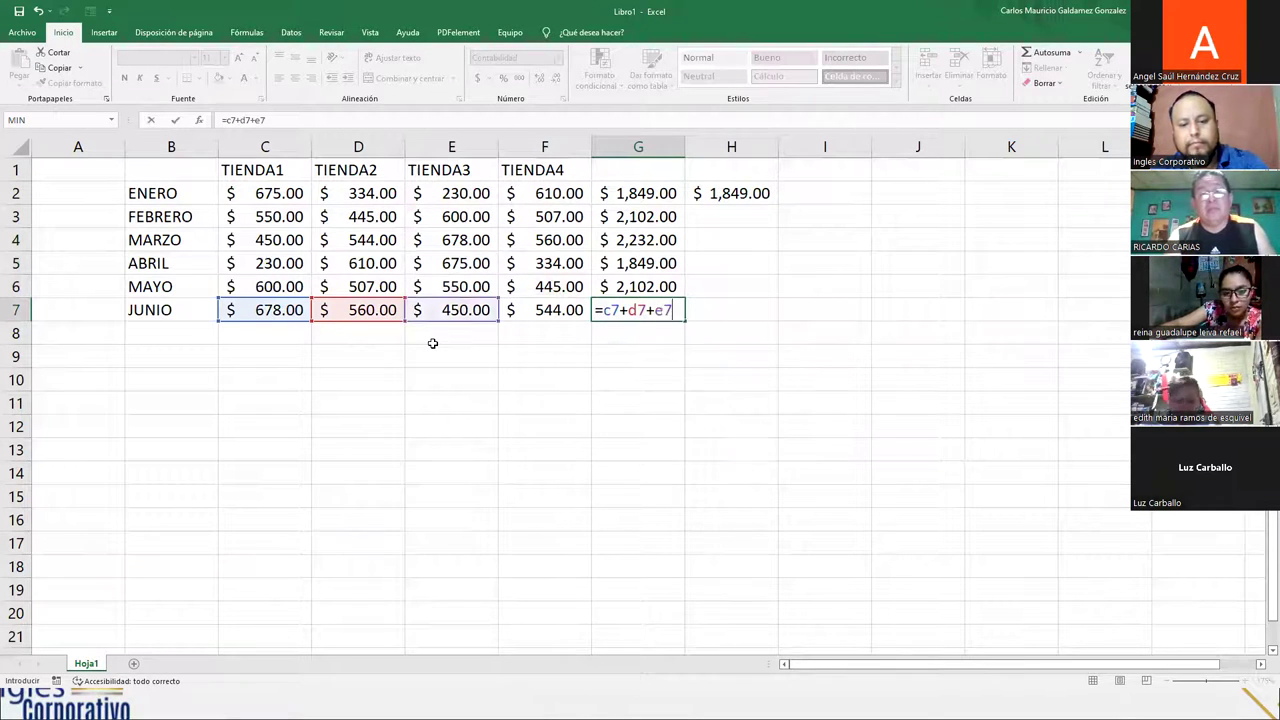
text(+f7)
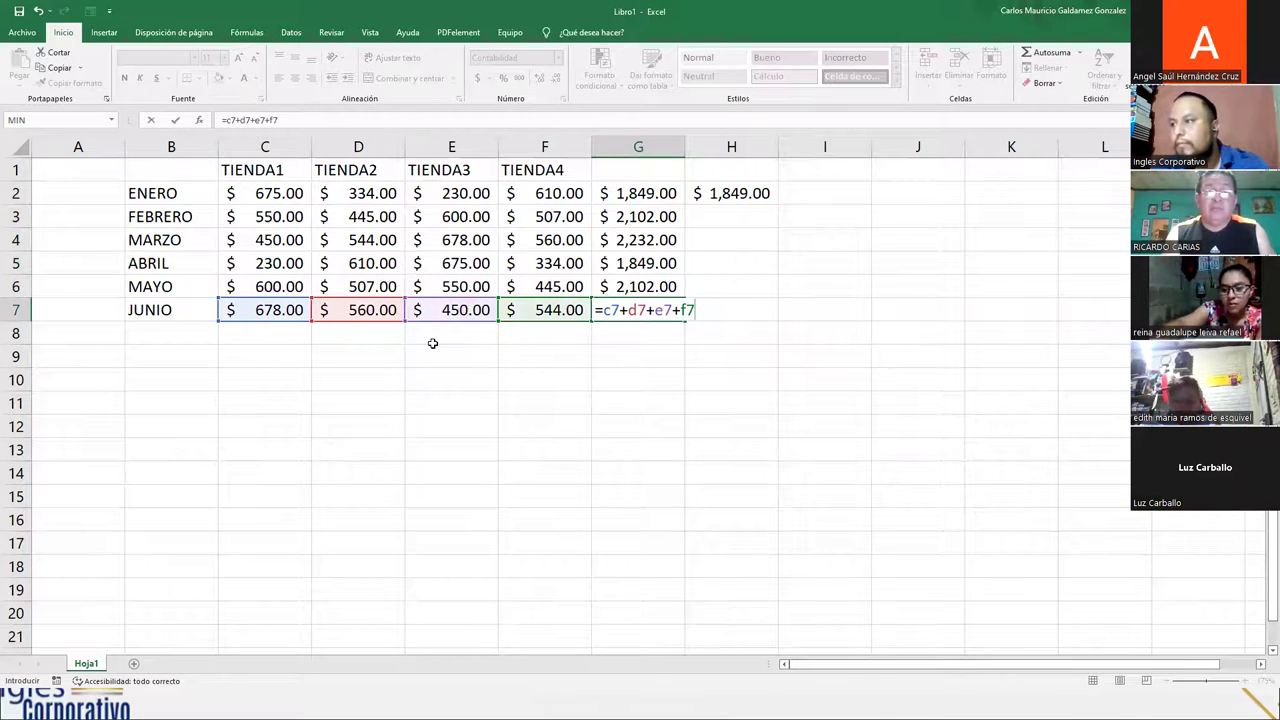
key(Return)
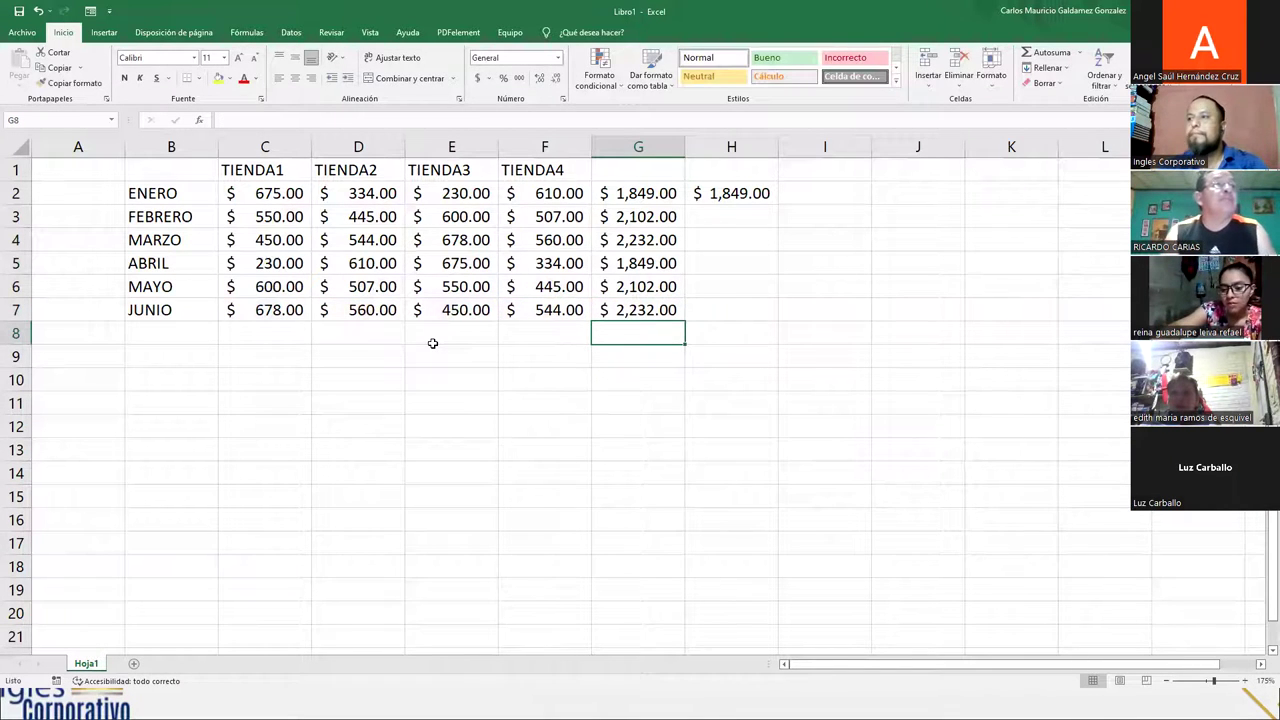
Step: Enter the range formula =SUMA(C3:G3) in H3 for the FEBRERO row, following the SUMA formula in H2
click(727, 209)
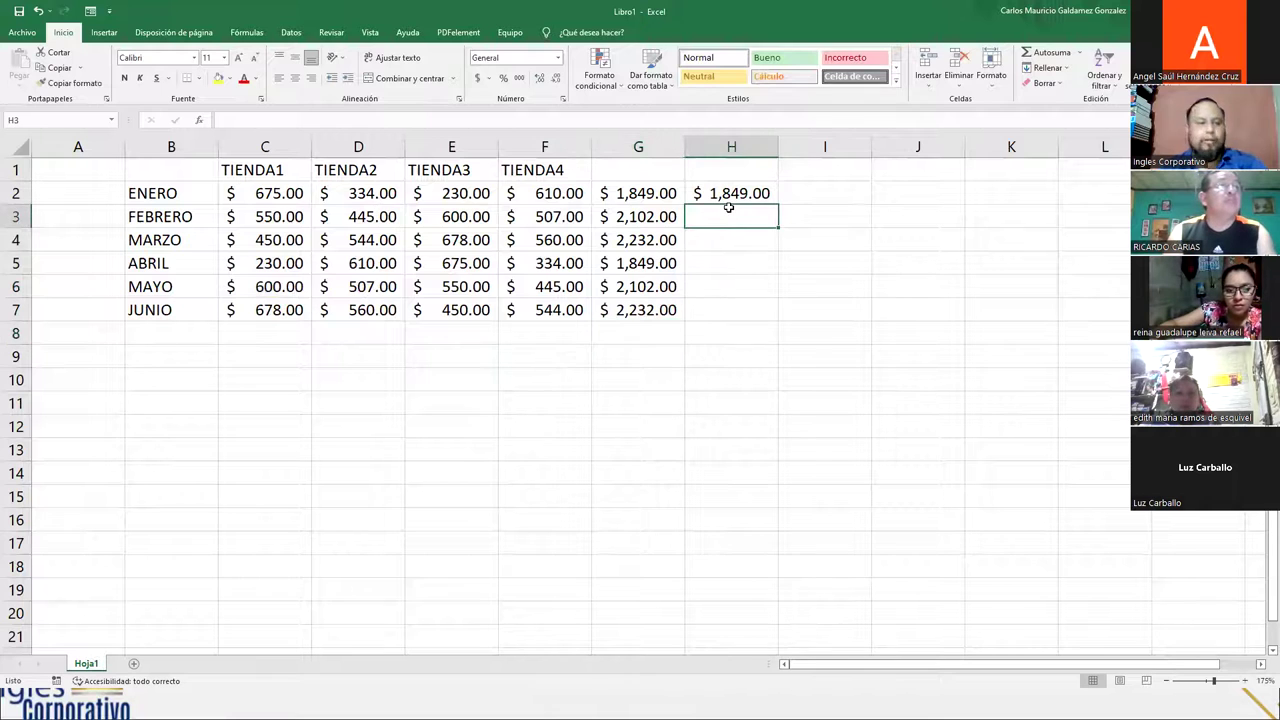
click(722, 194)
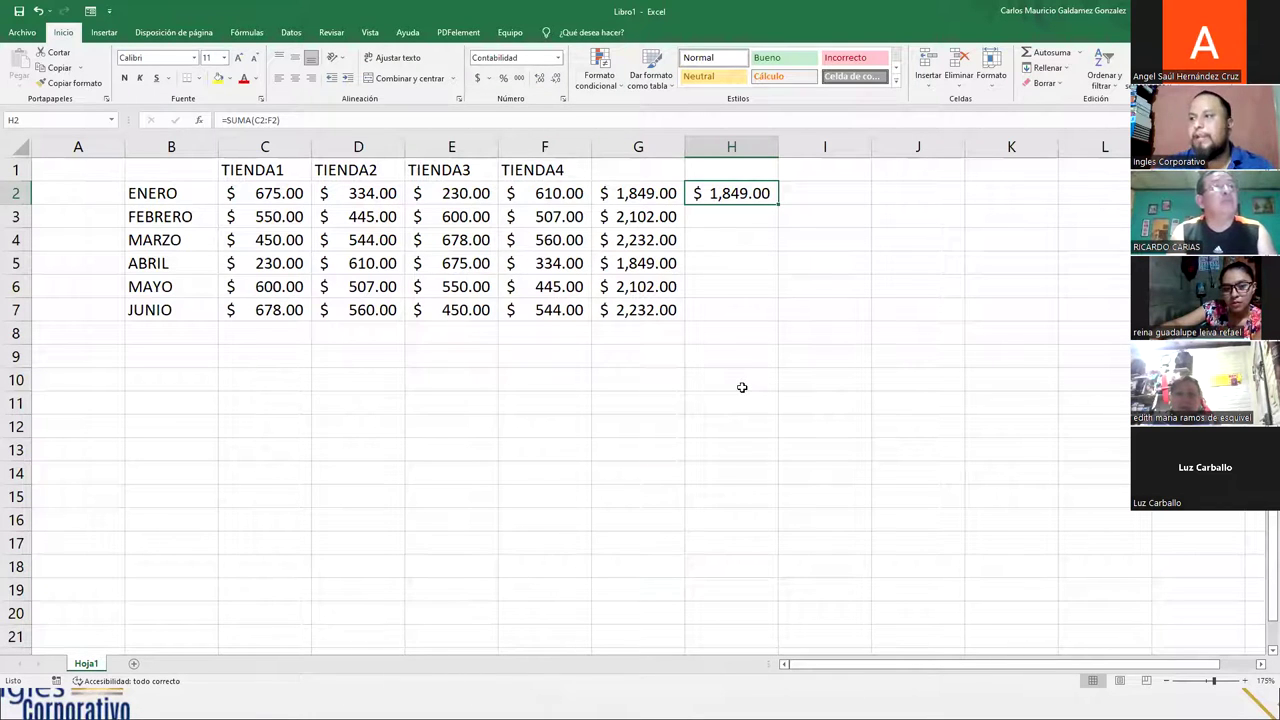
key(Down)
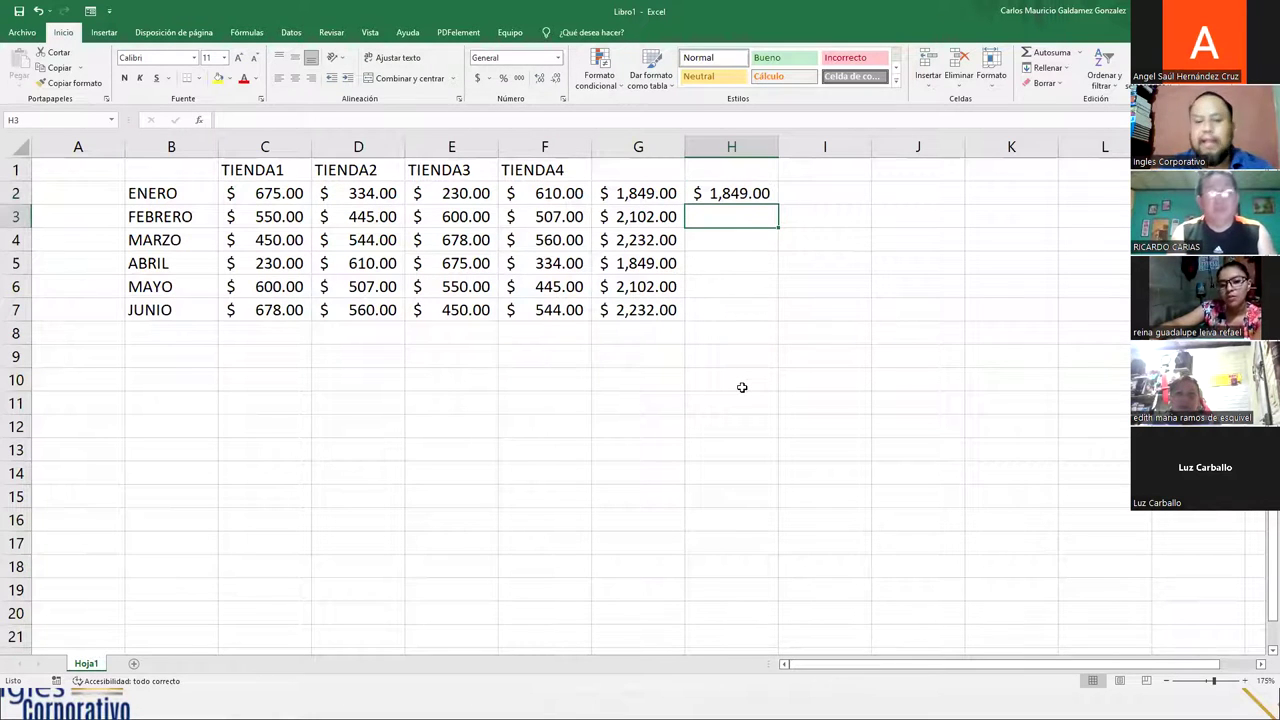
text(=suma)
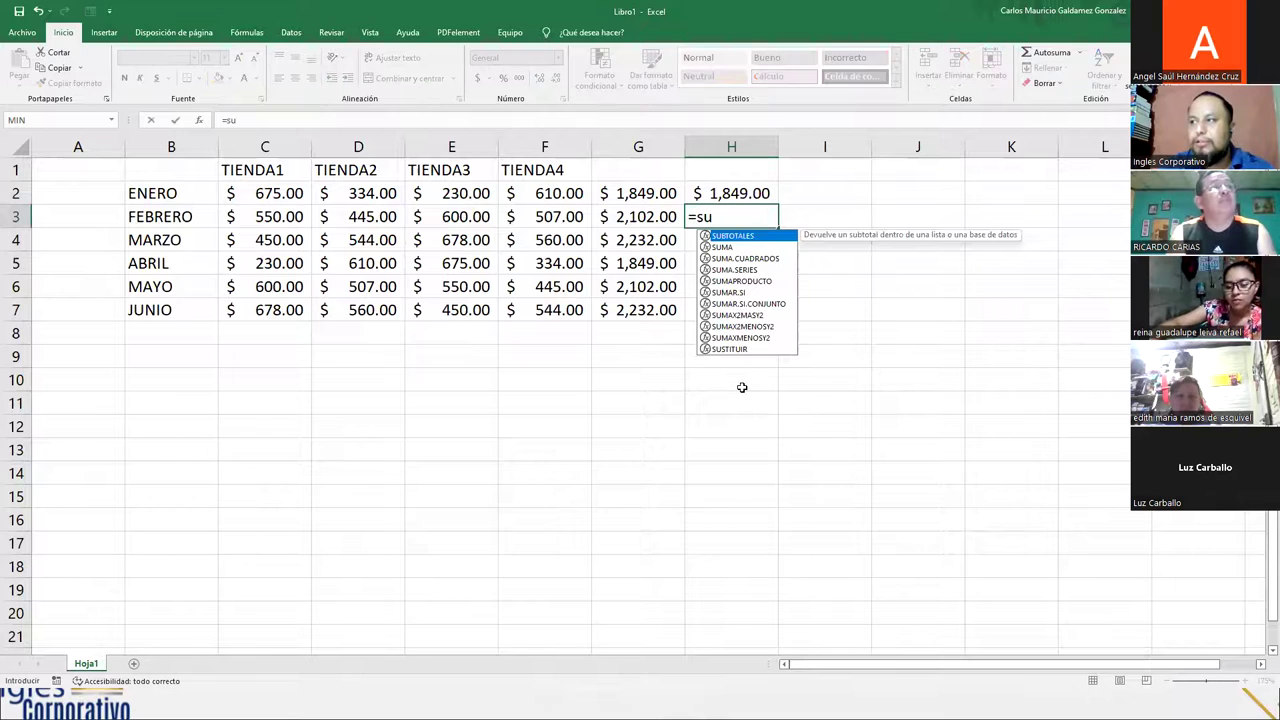
key(Tab)
key(Left)
key(Left)
key(Left)
key(Left)
key(Left)
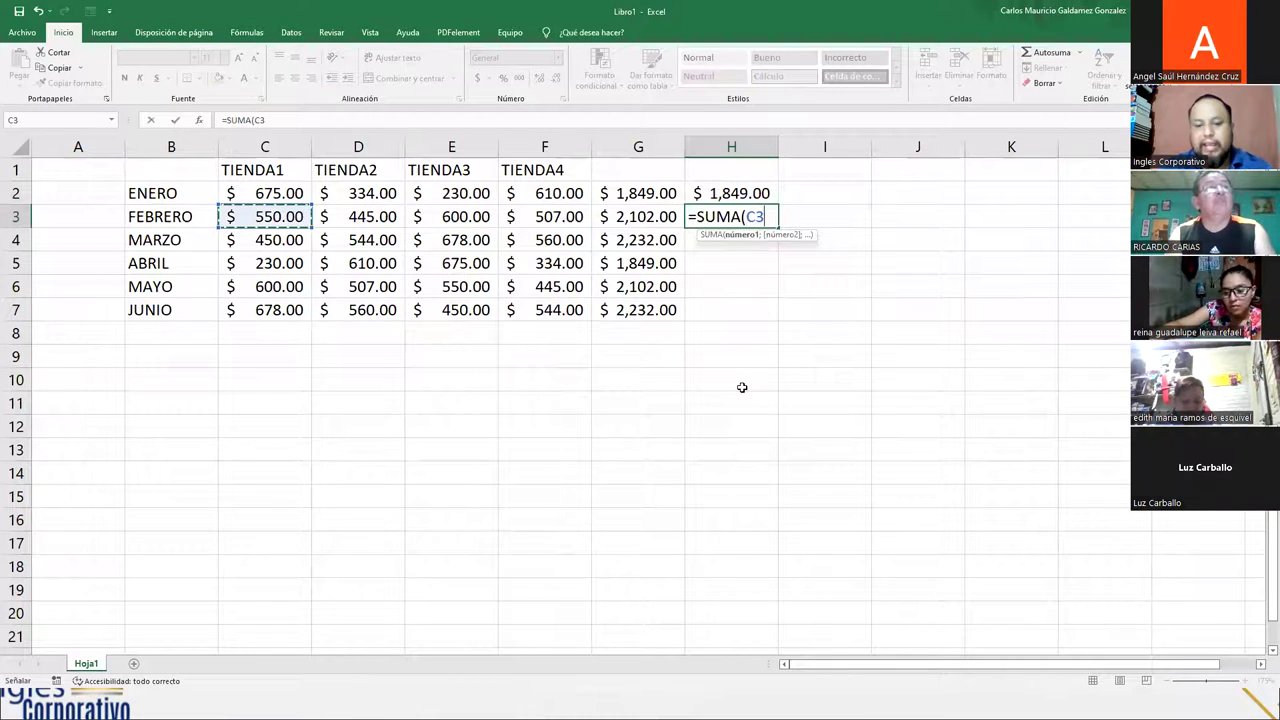
key(F8)
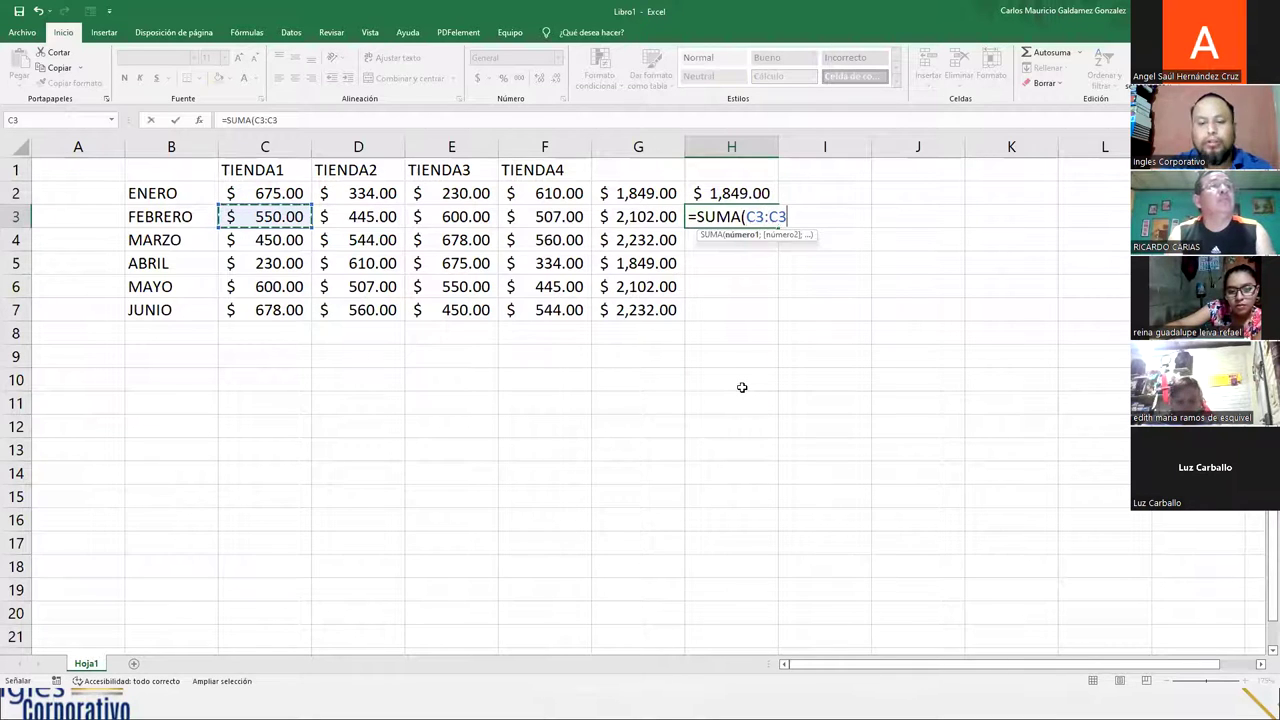
text(:g3)
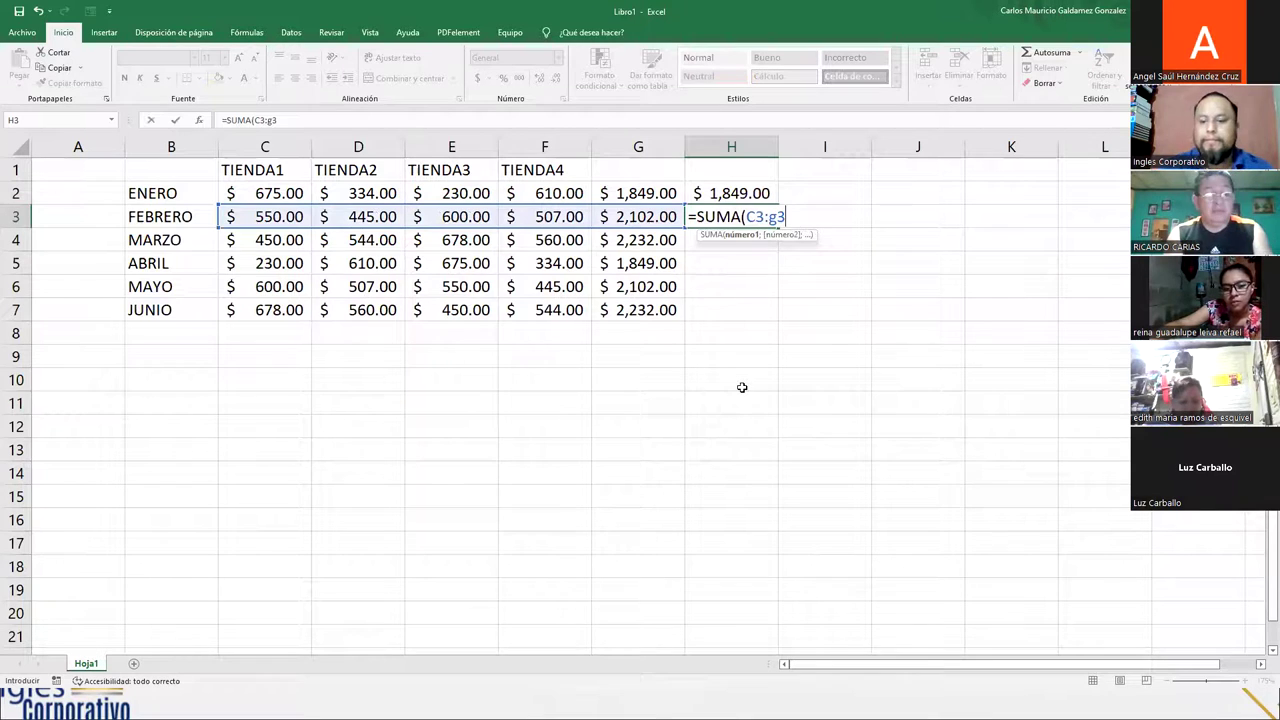
text())
key(Return)
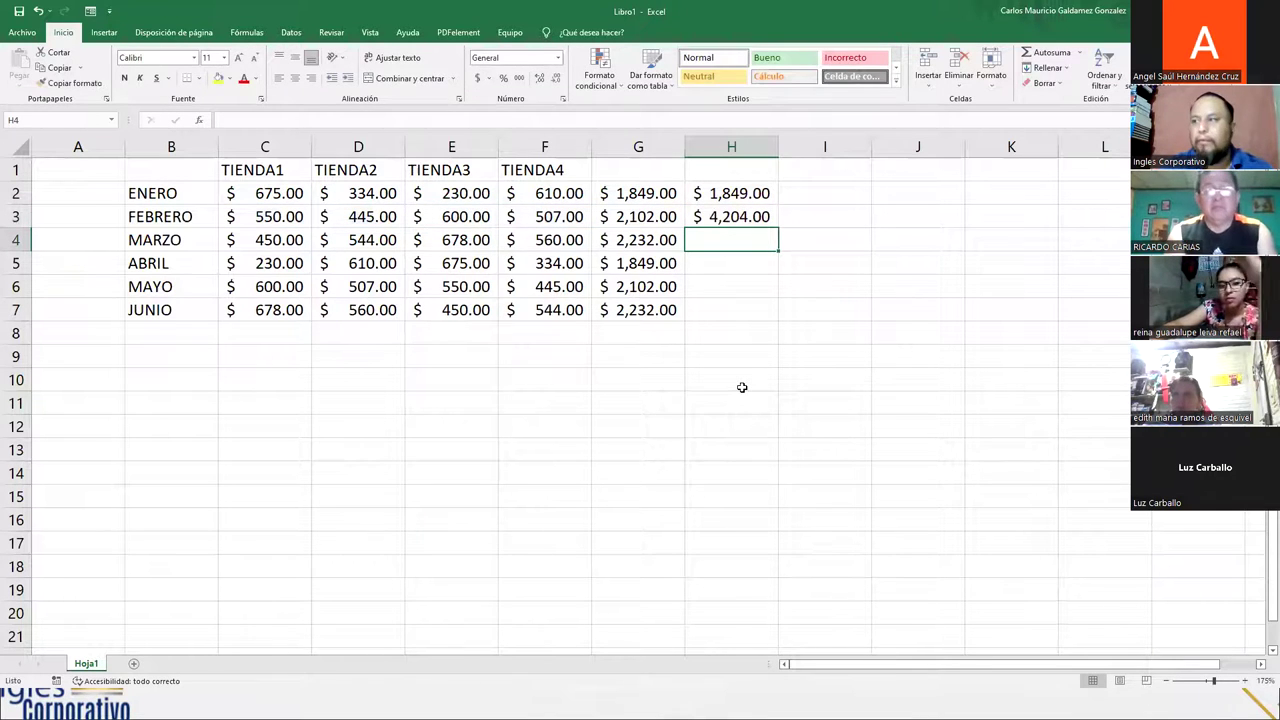
Step: Total the MARZO row in H4 with the range formula =SUMA(C4:G4)
text(=SUMA()
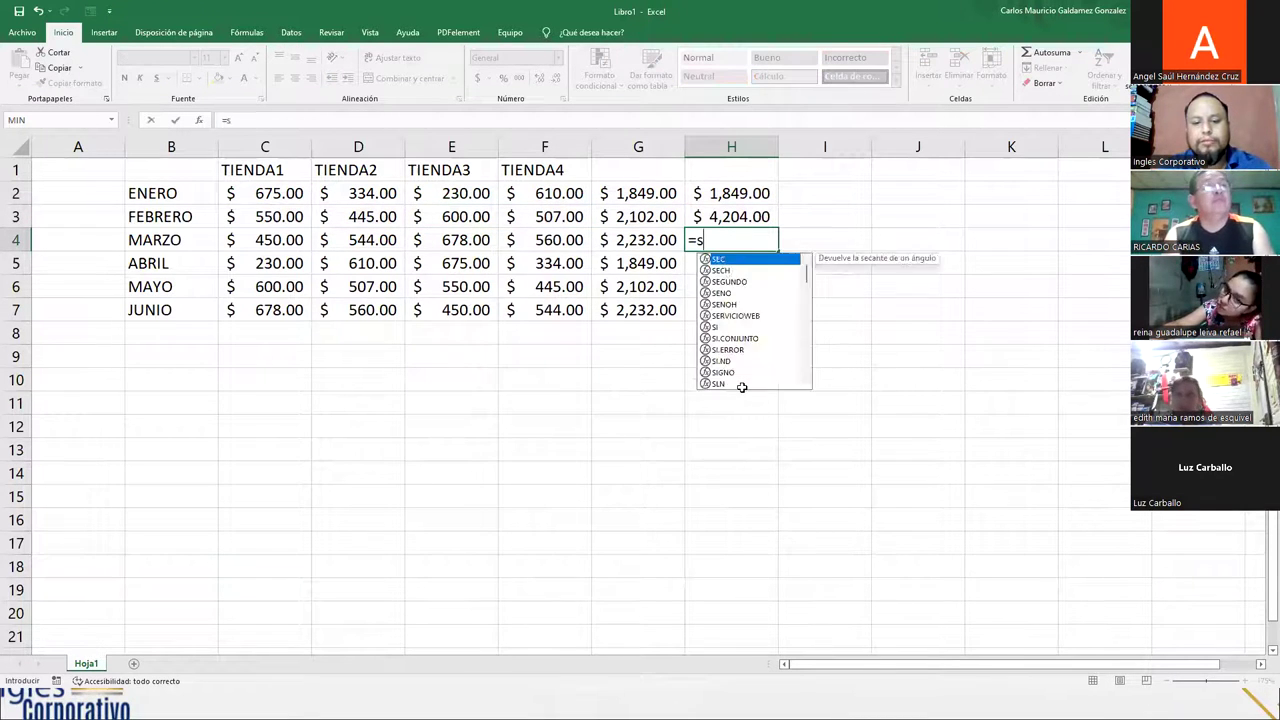
text(c4)
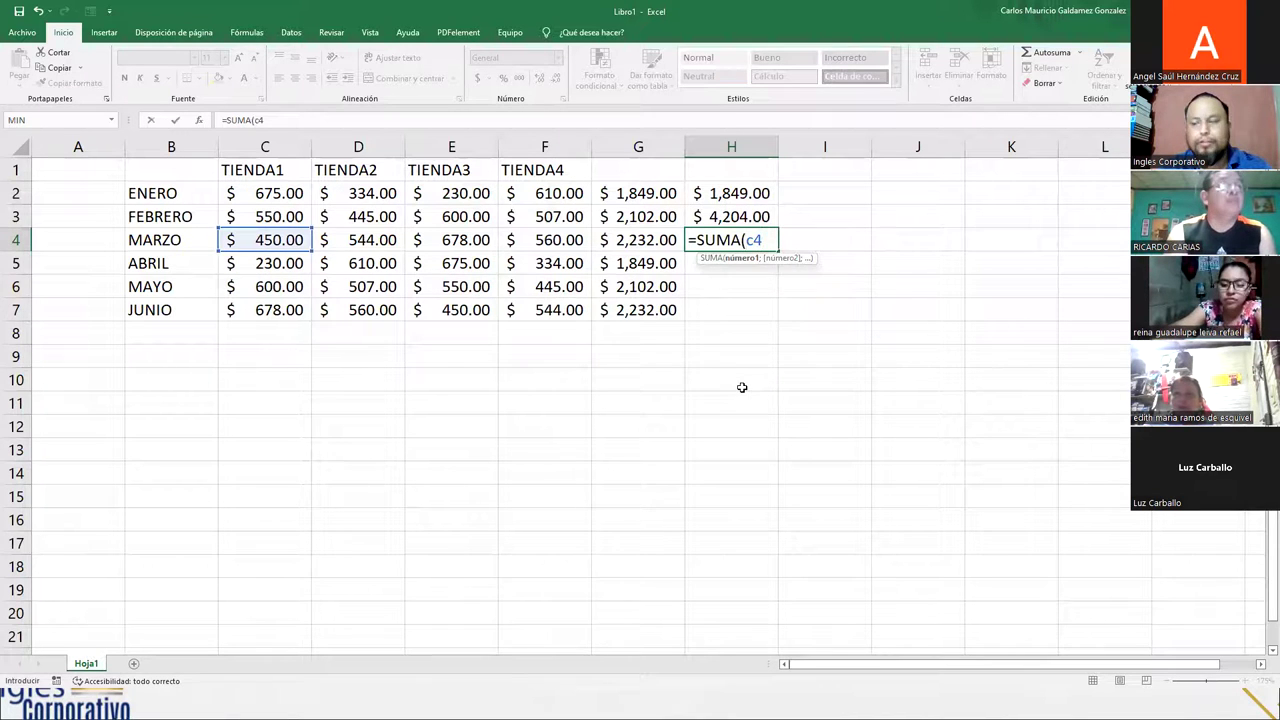
shift+click(742, 387)
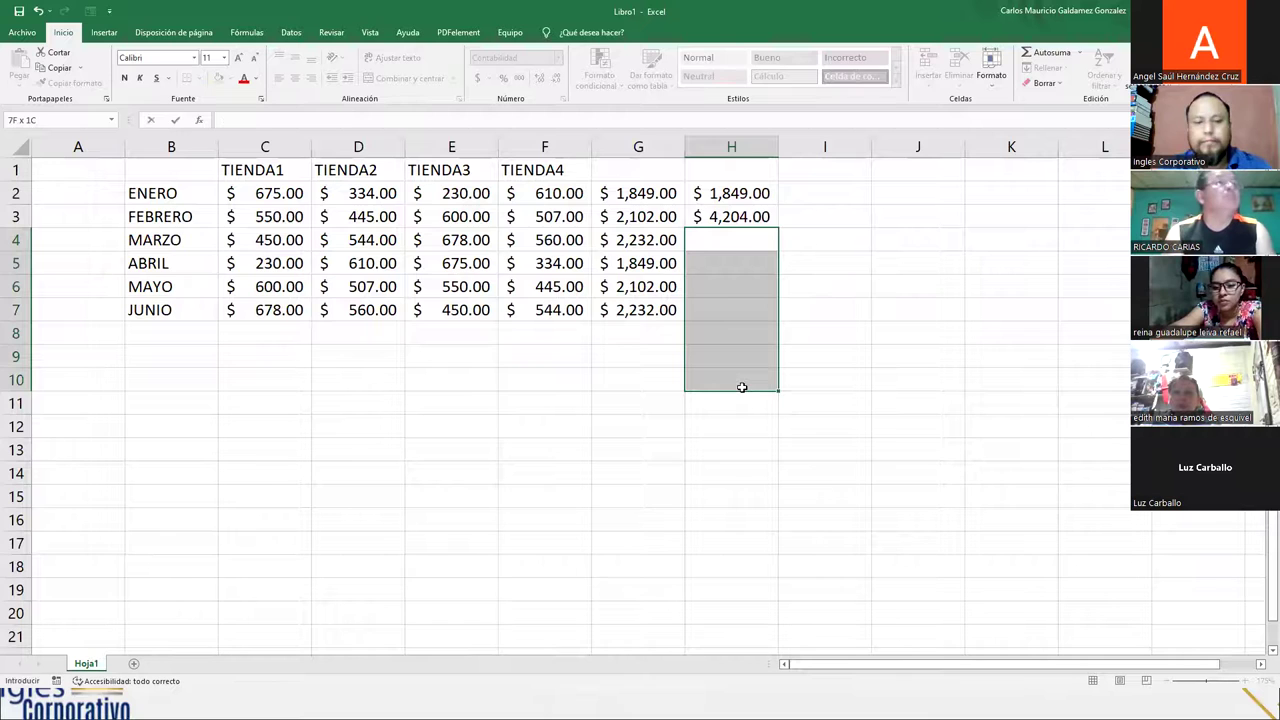
key(Return)
key(F2)
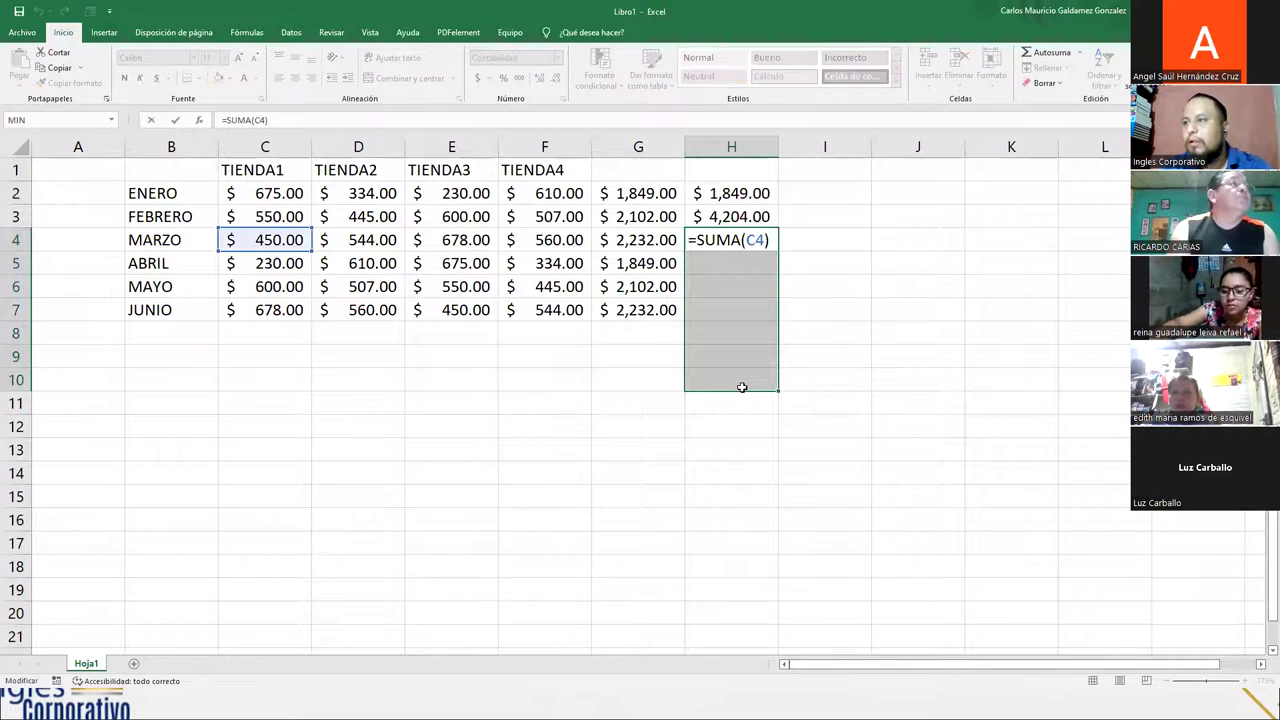
key(Left)
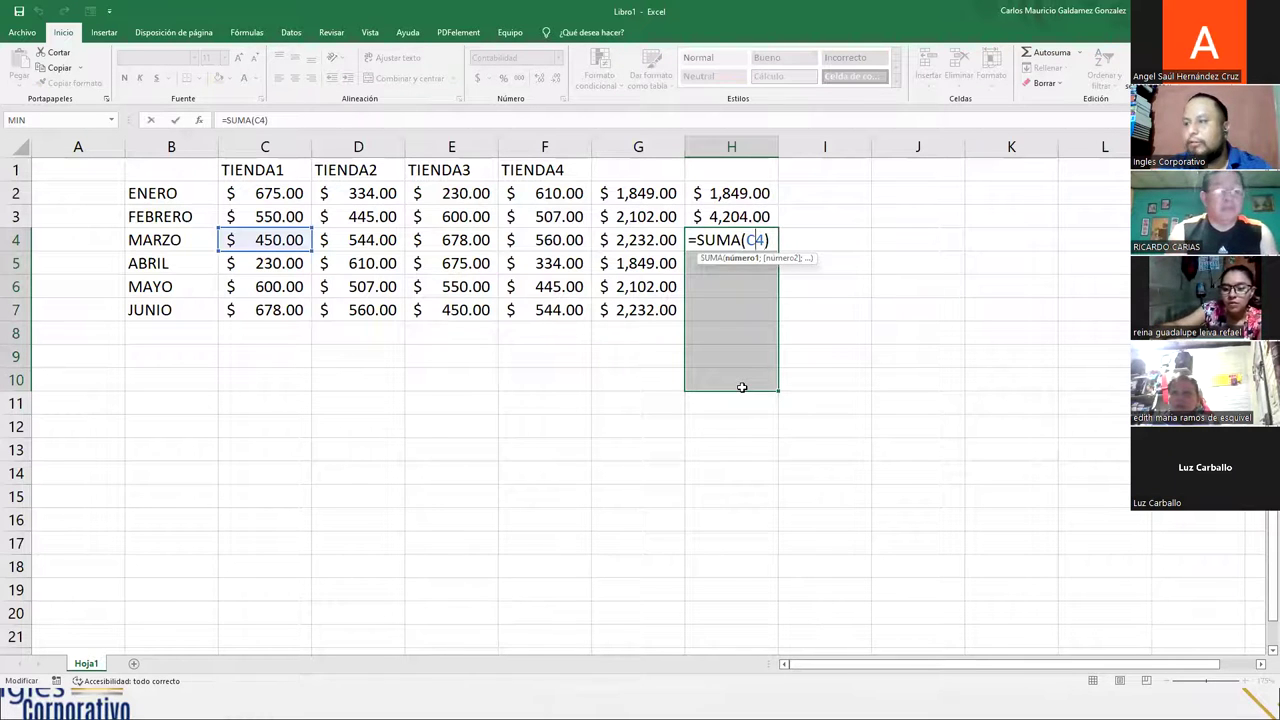
text(:g4)
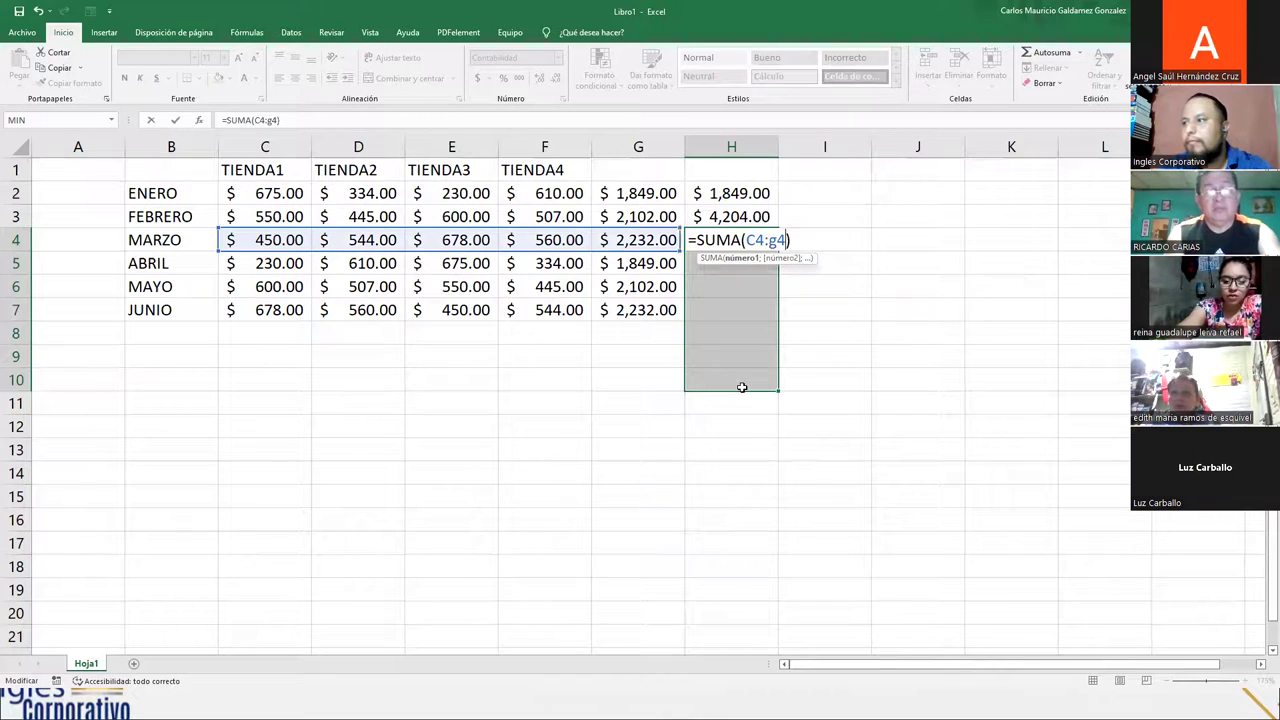
key(Return)
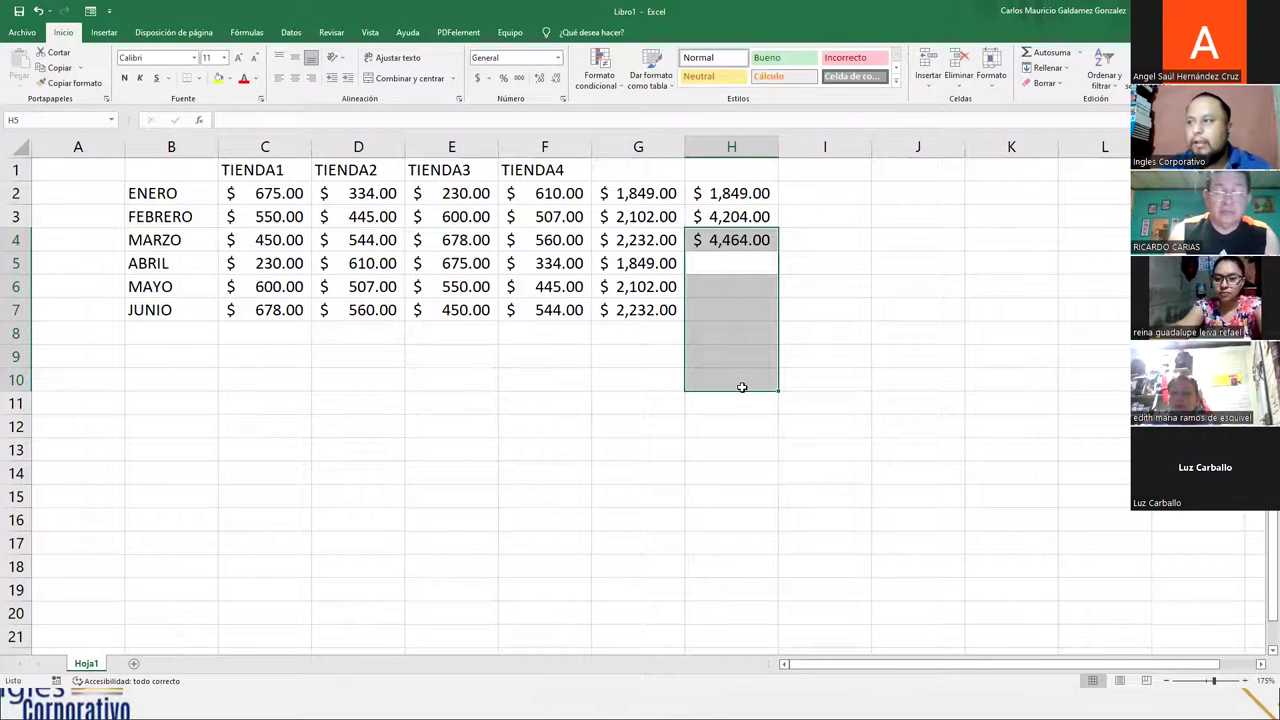
Step: Total the ABRIL row in H5 with the range formula =SUMA(C5:G5)
text(=SUMA()
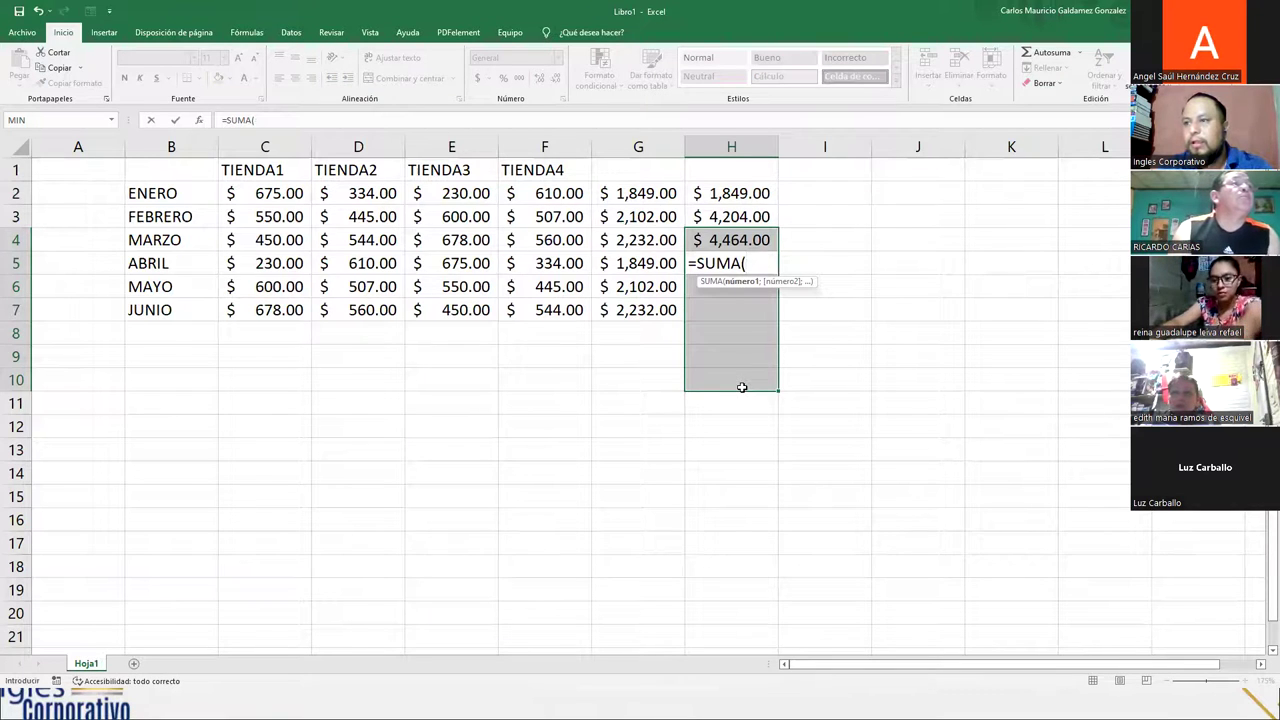
text(c5)
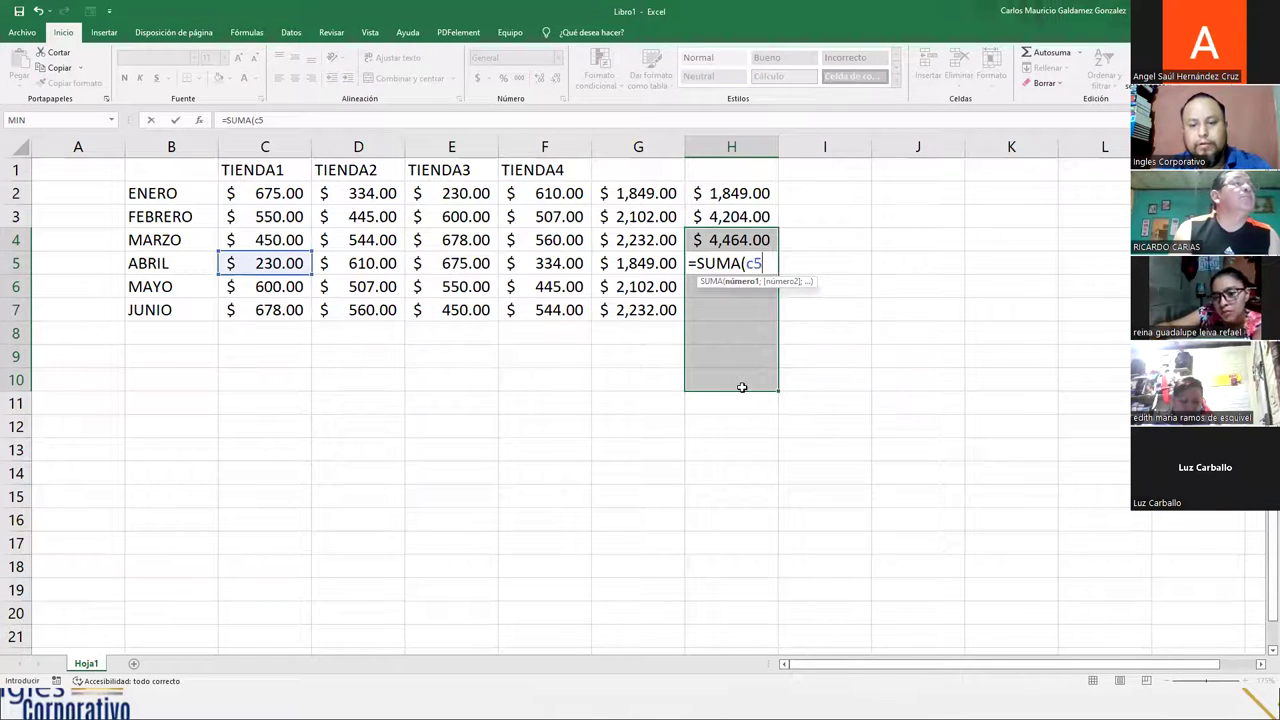
text(:)
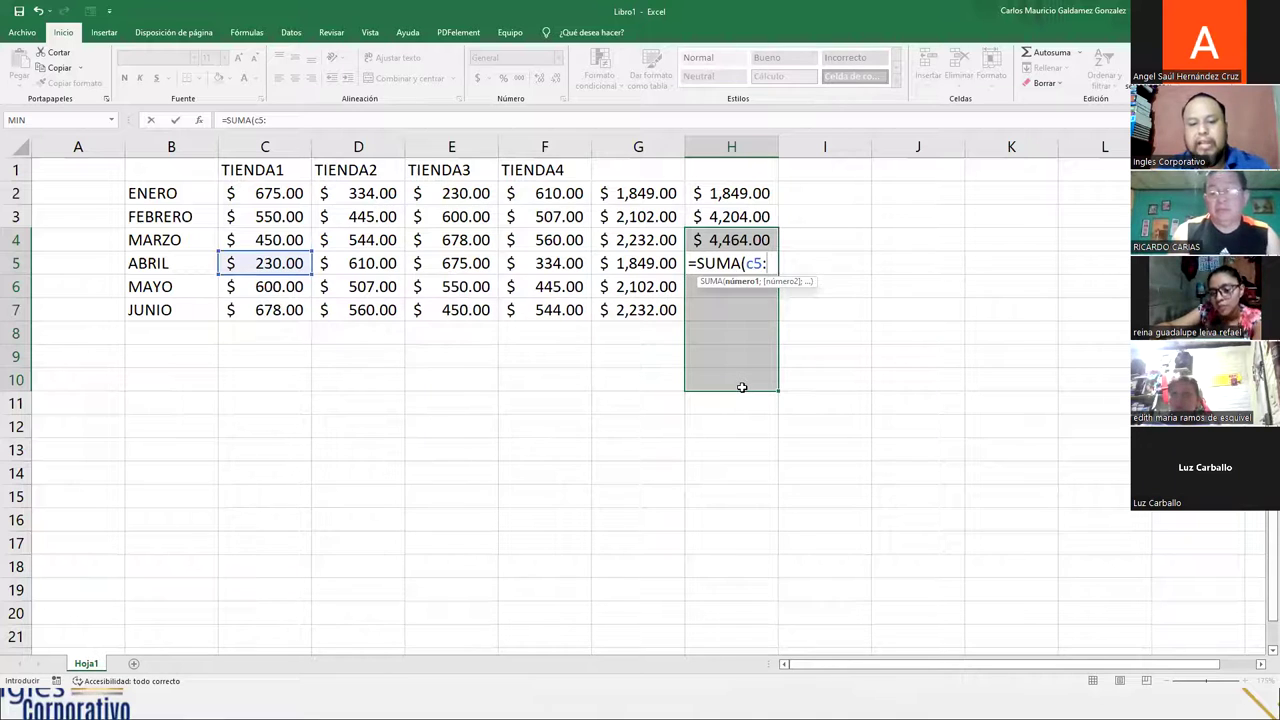
text(g5)
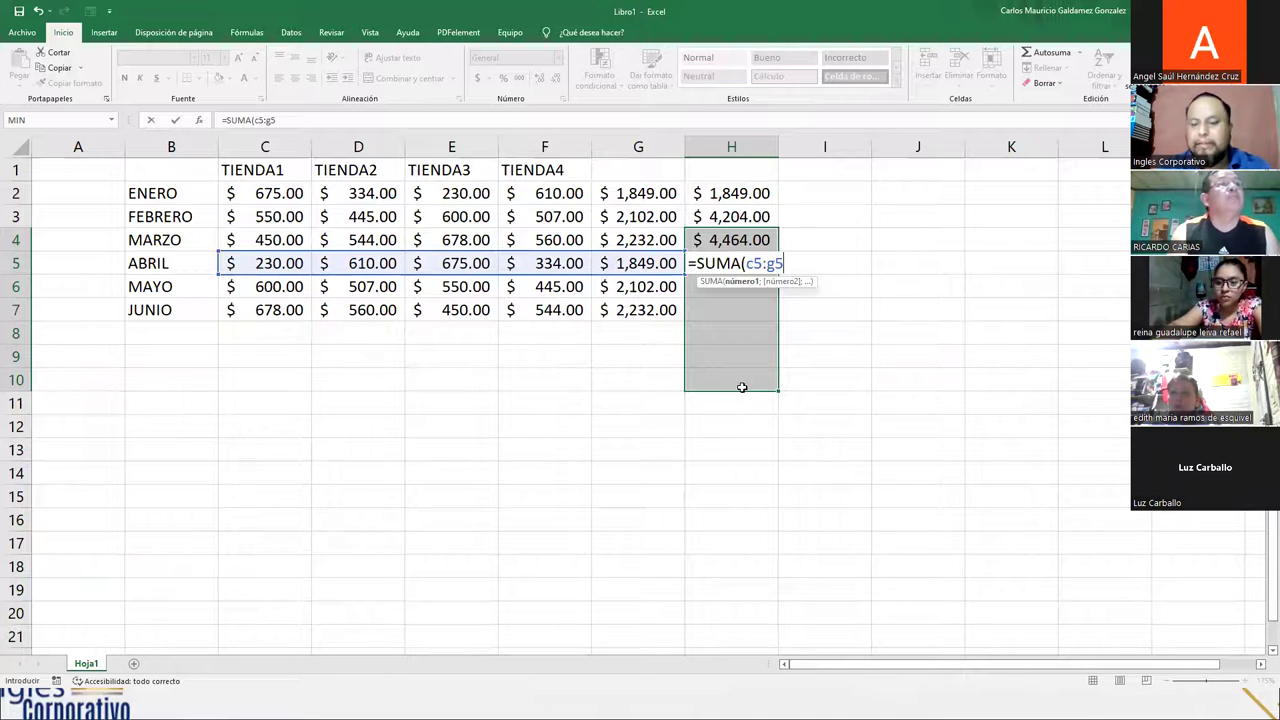
key(Return)
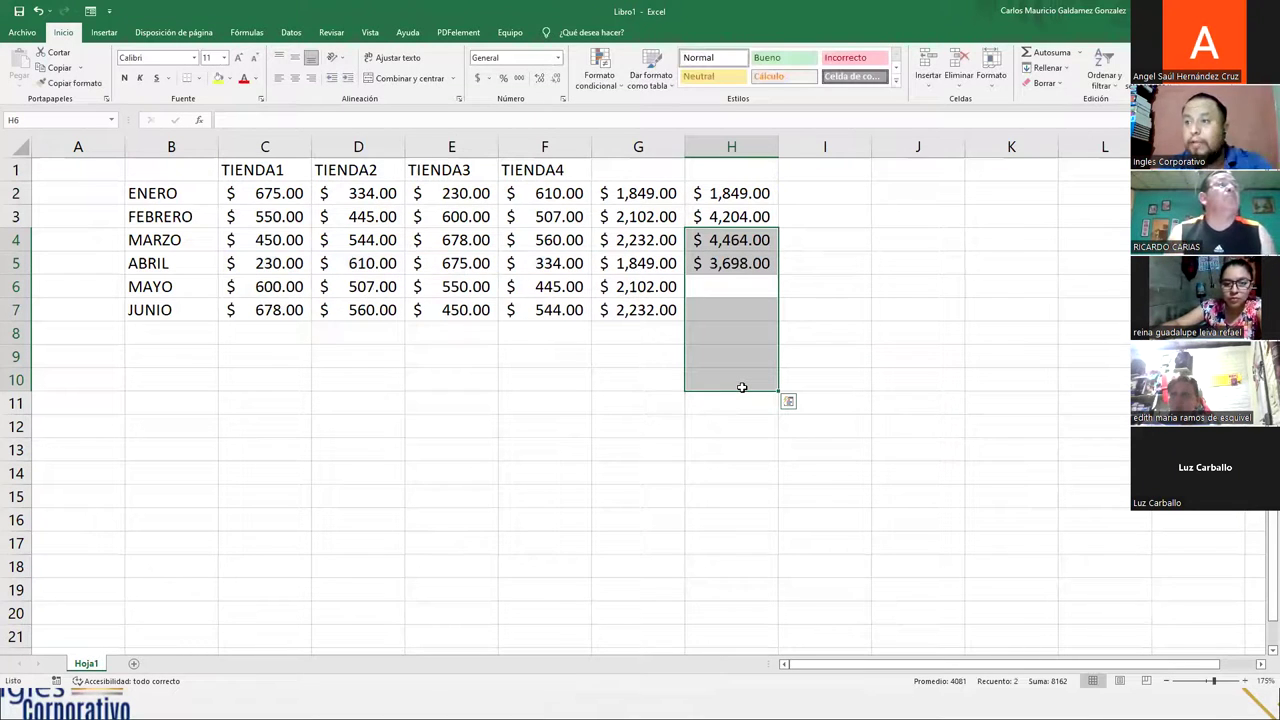
Step: Total the MAYO row in H6 with the range formula =SUMA(C6:G6)
text(suma)
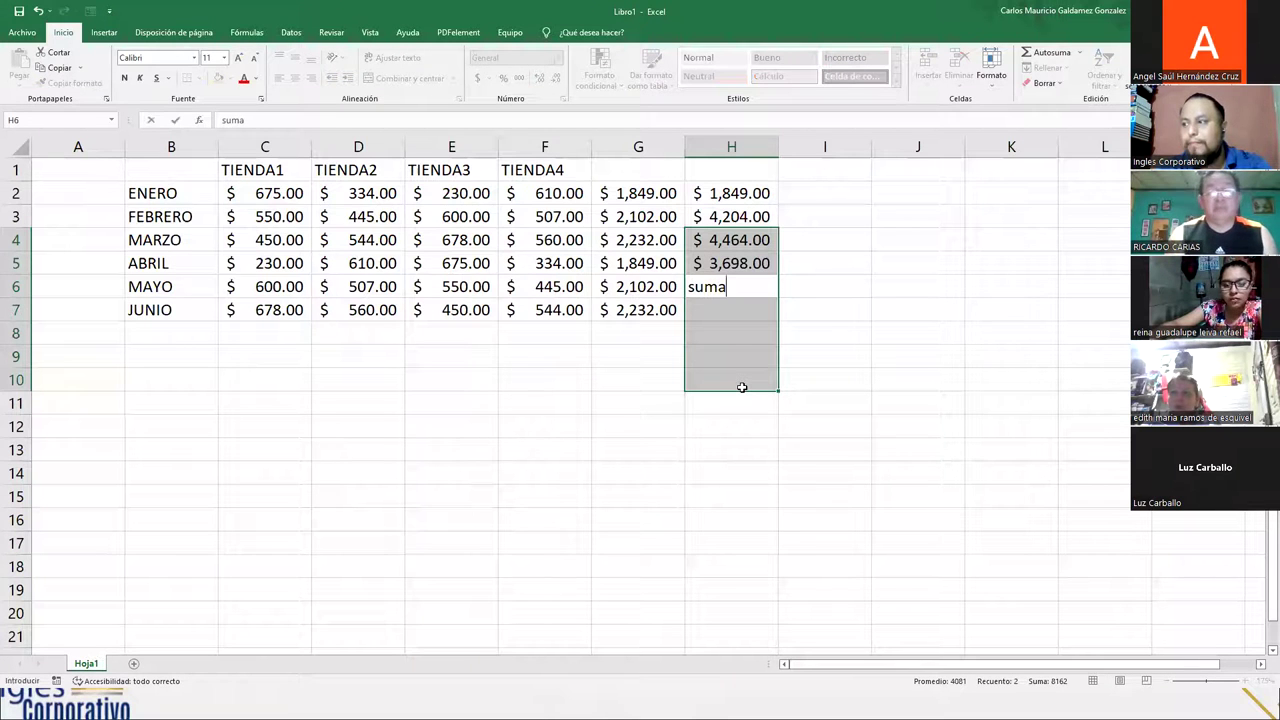
key(BackSpace)
key(BackSpace)
key(BackSpace)
key(BackSpace)
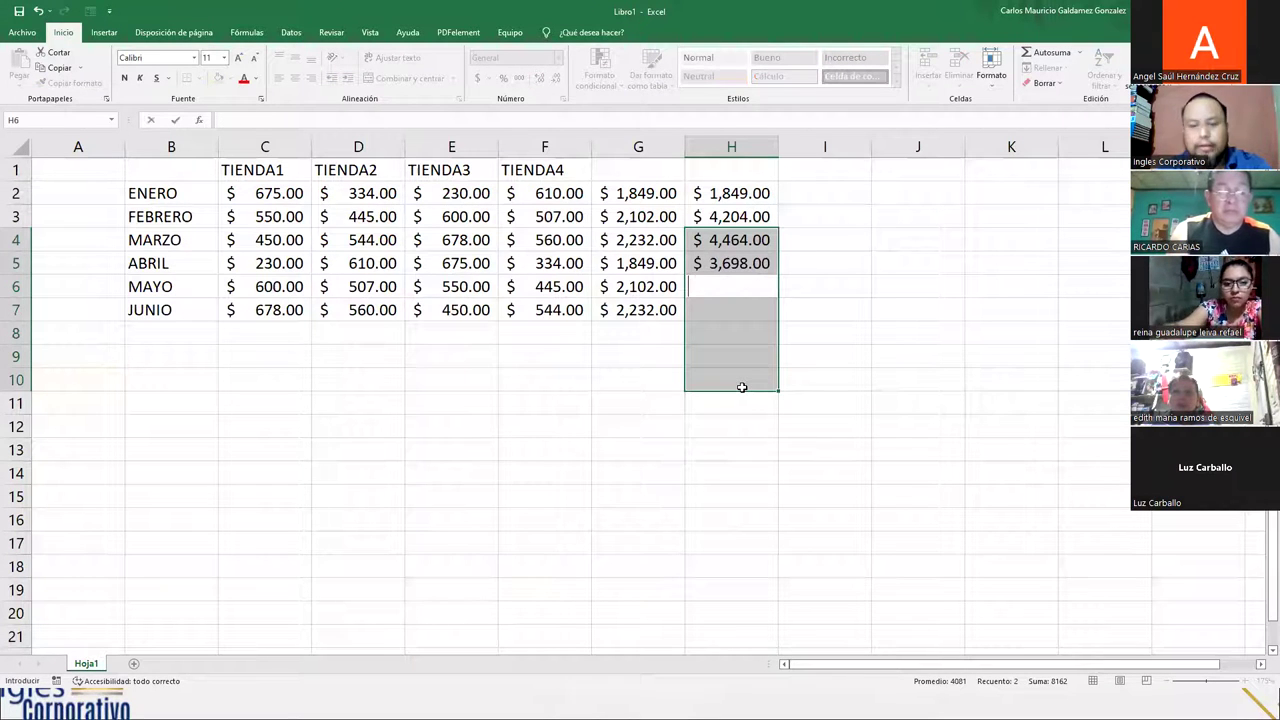
text(=suma()
key(Tab)
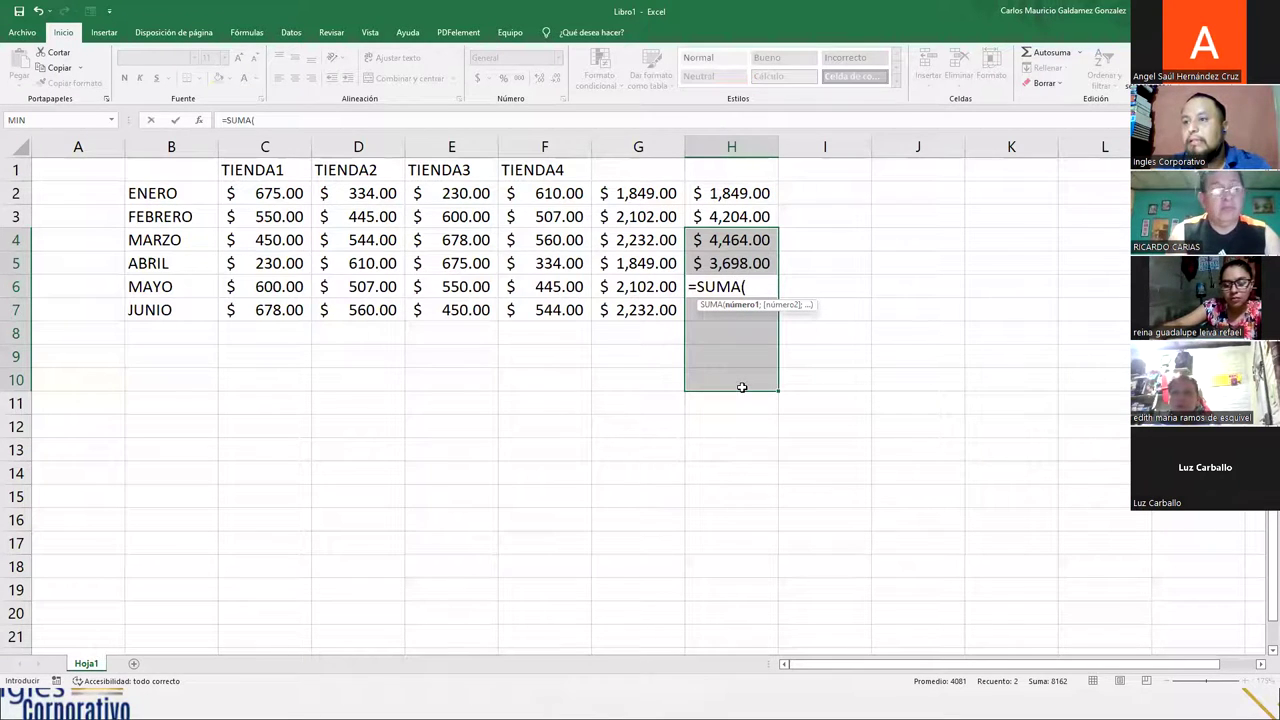
text(c6)
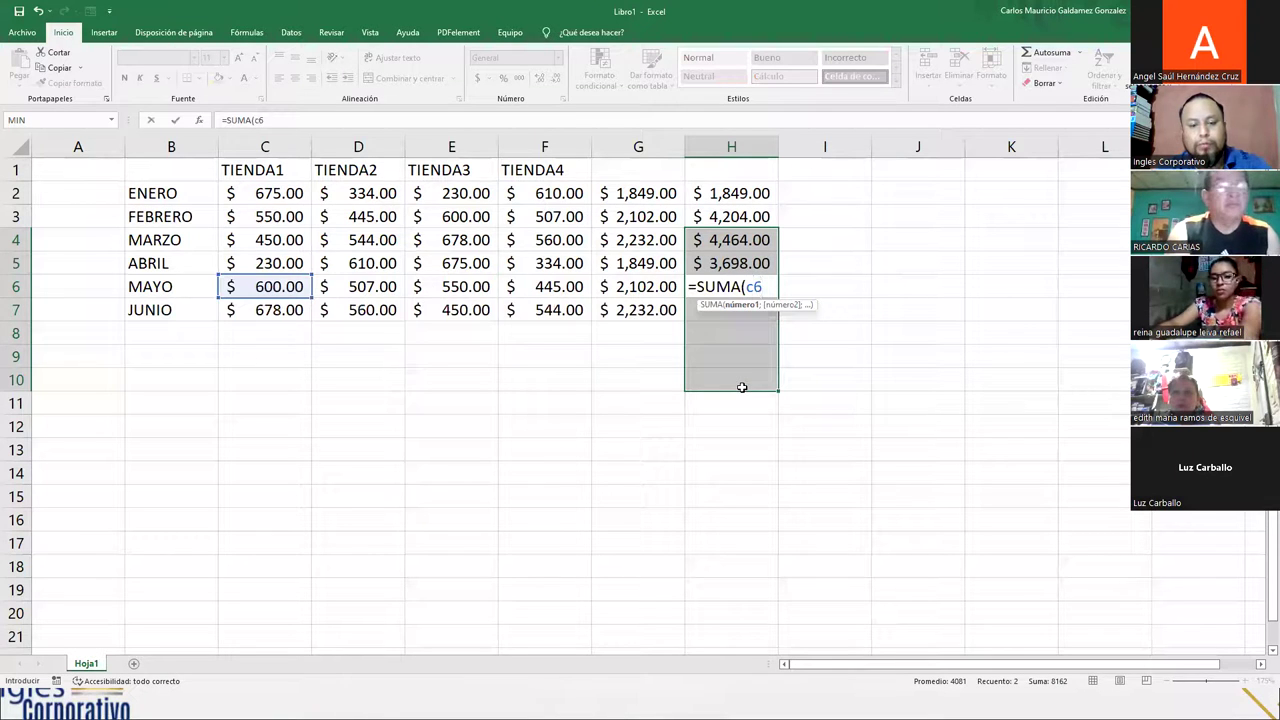
text(:g6))
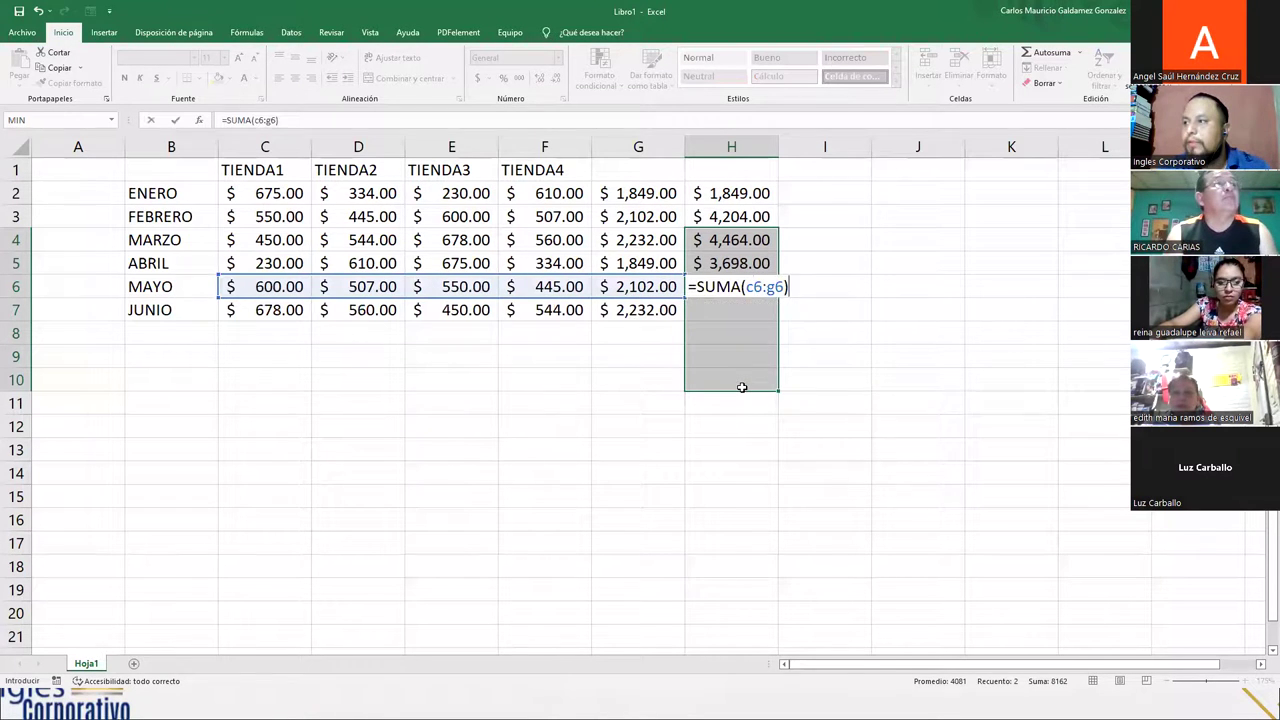
key(Return)
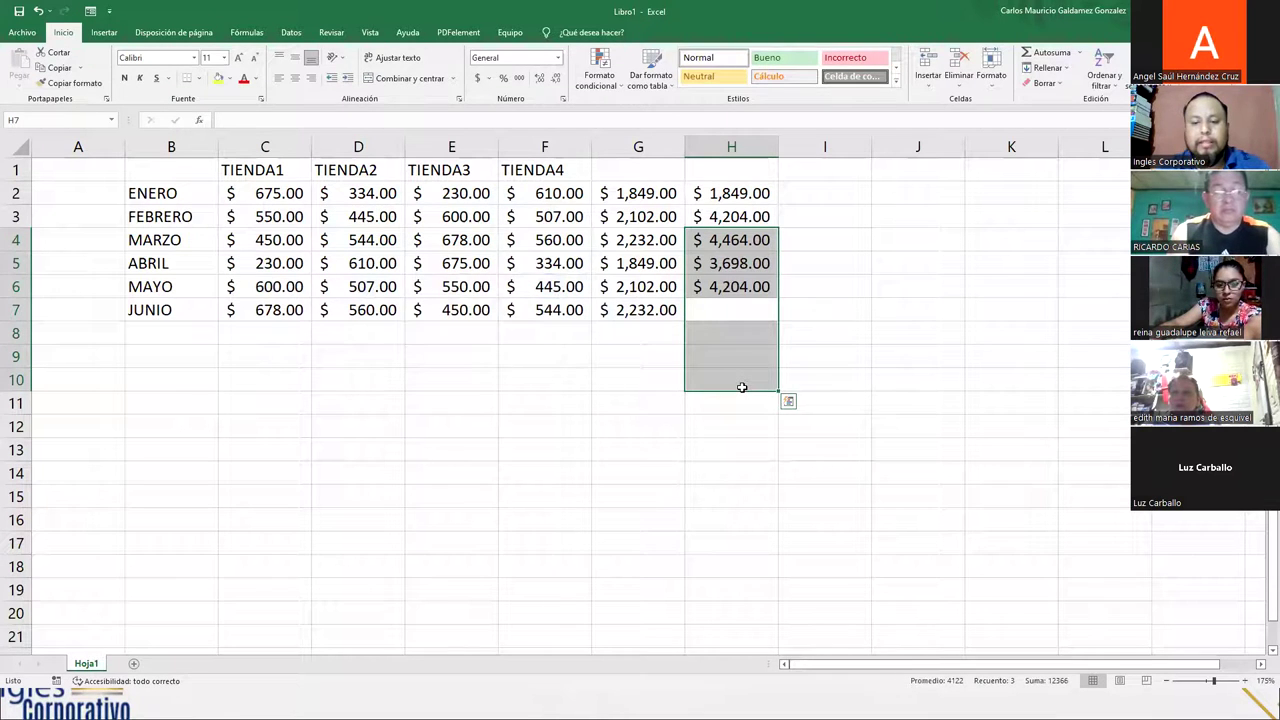
Step: Total the JUNIO row in H7 with the range formula =SUMA(C7:G7) and clear the range selection in column H
text(=suma()
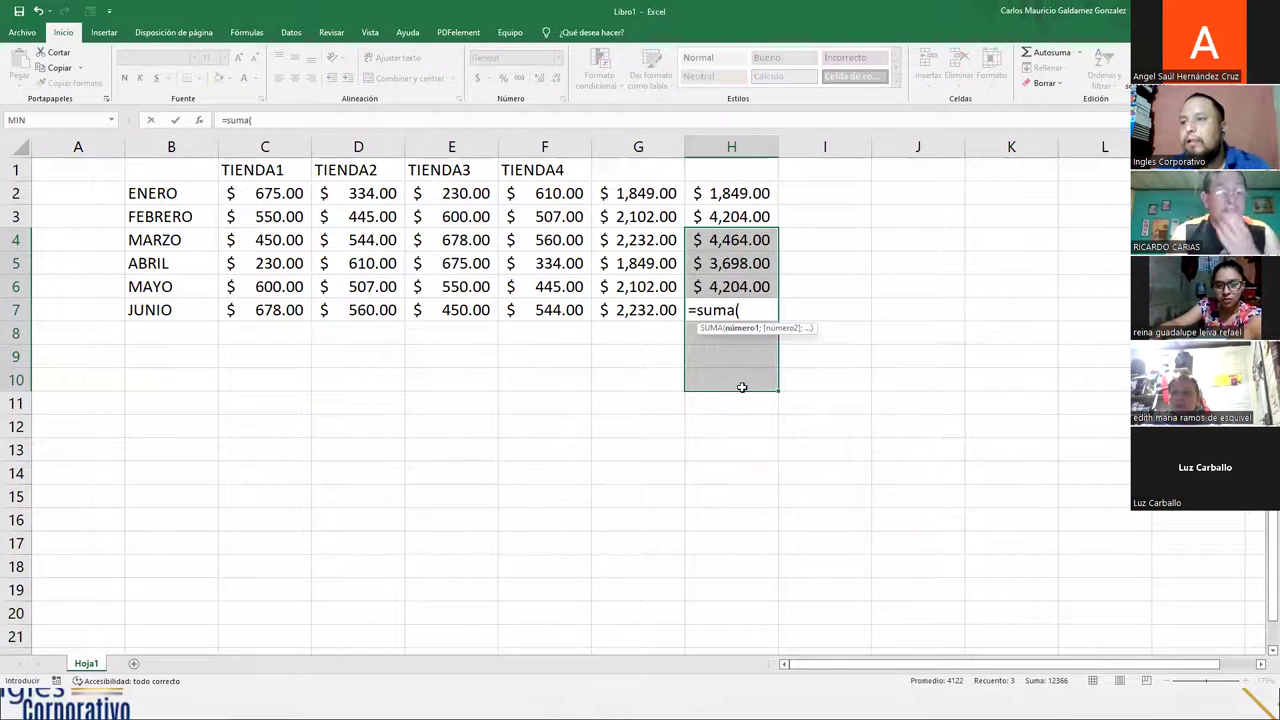
text(c7:g7))
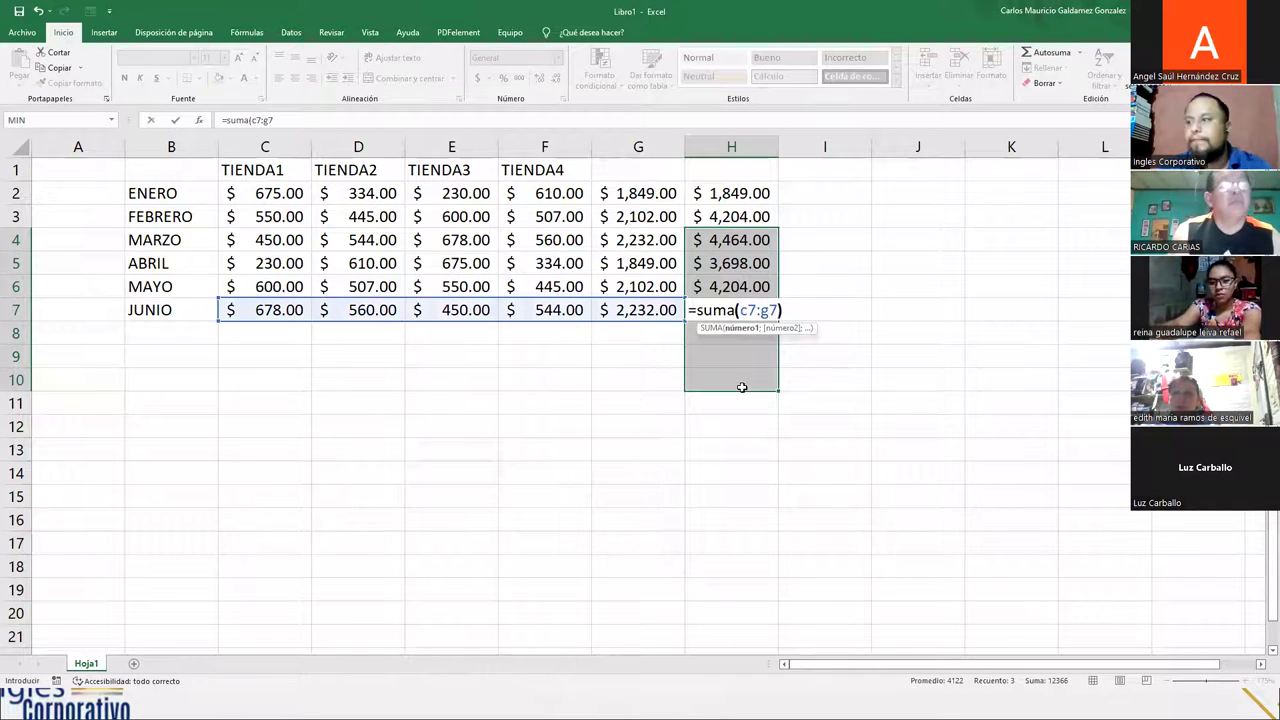
key(Return)
click(494, 446)
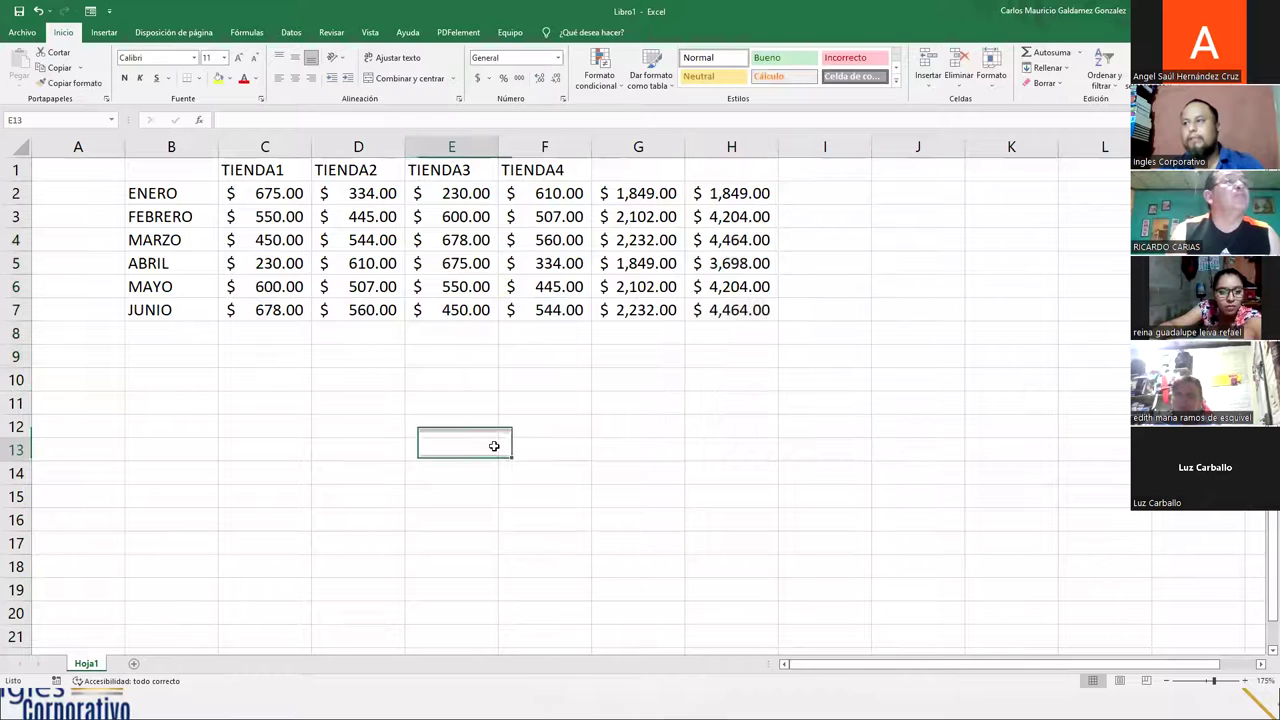
Step: Enter the heading TOTAL FOR in G1 above the cell-by-cell addition totals
click(646, 175)
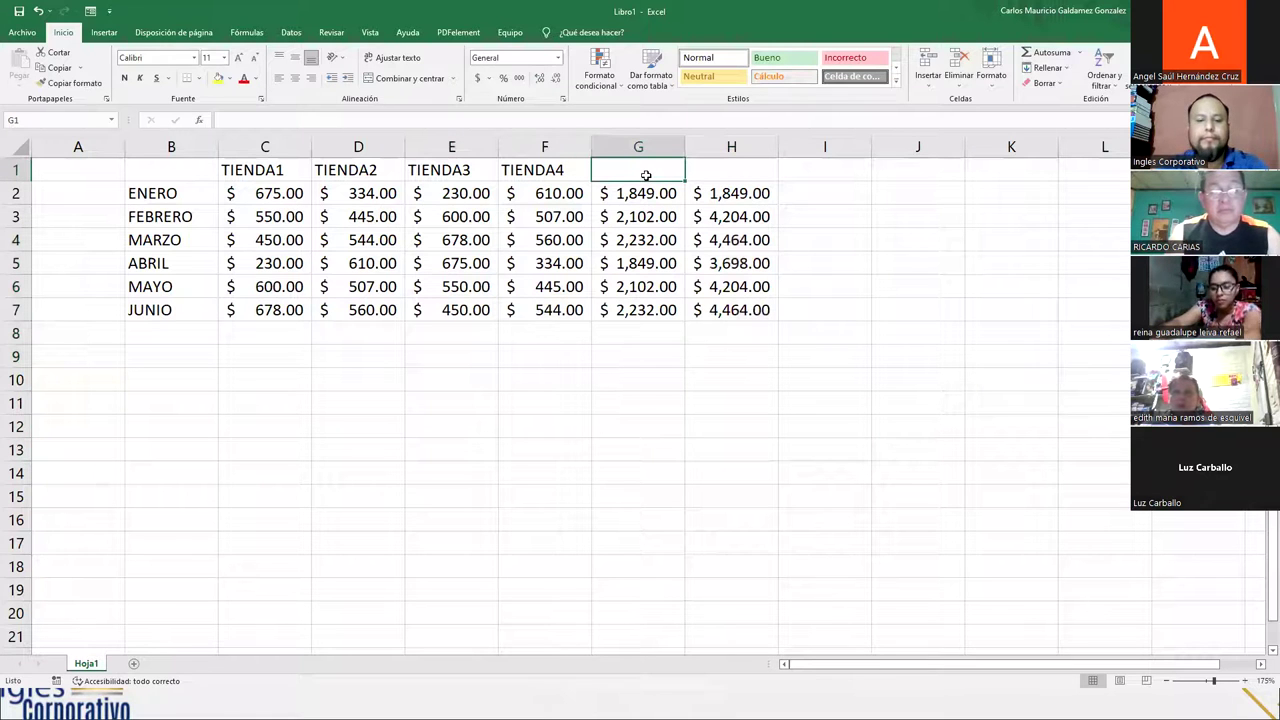
text(TOTAL FUN)
key(Tab)
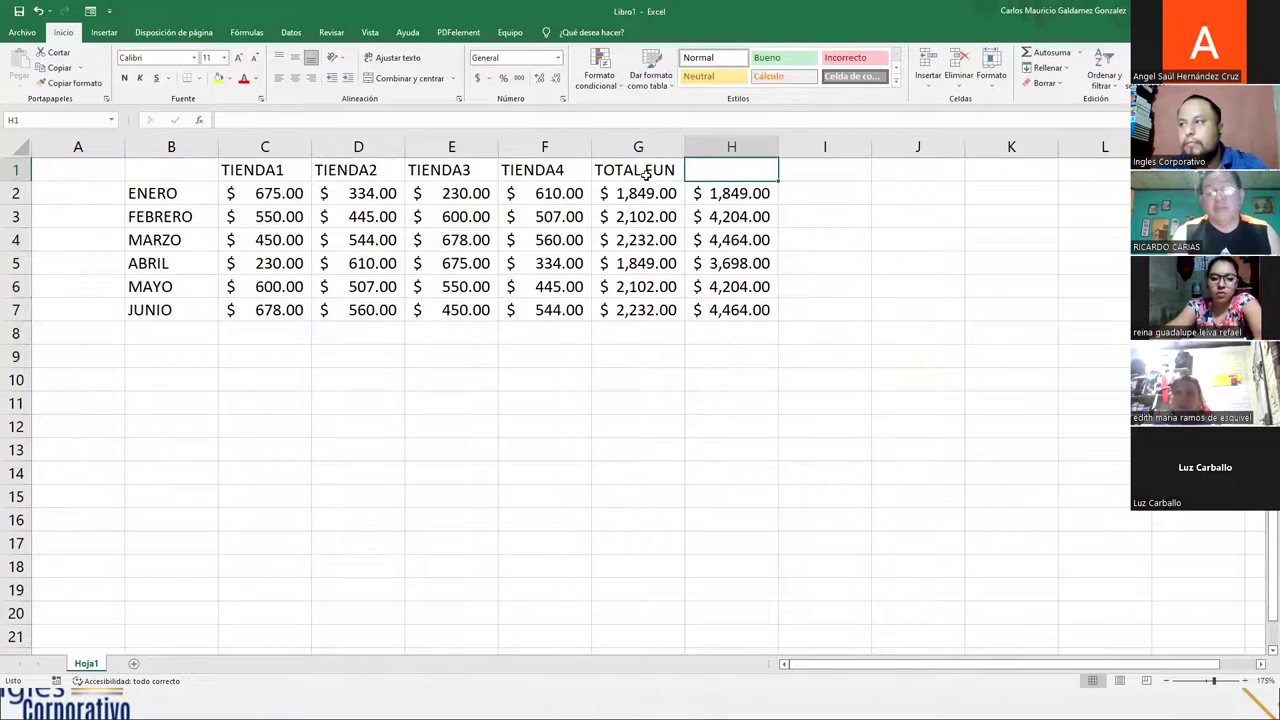
click(646, 175)
key(F2)
key(BackSpace)
key(BackSpace)
text(O)
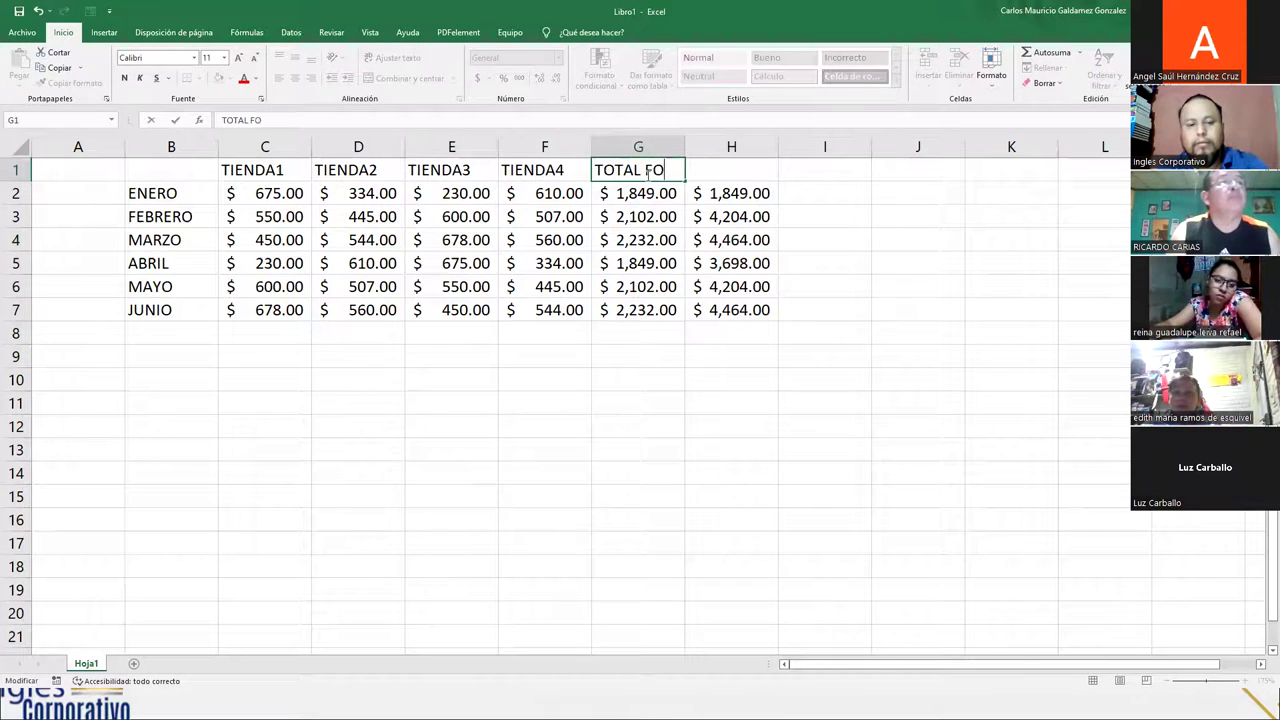
text(R)
key(Tab)
Step: Enter the heading TOTAL FUN in H1 above the SUMA function totals
text(TOTAL FU)
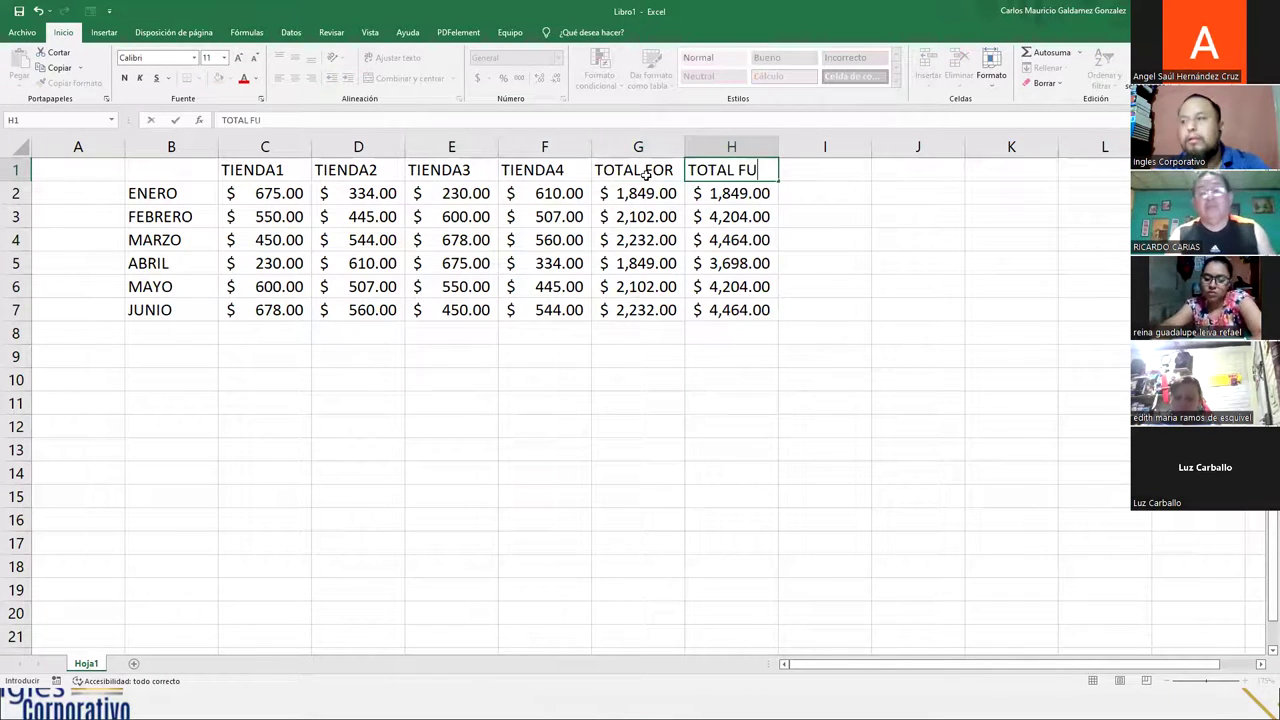
text(N)
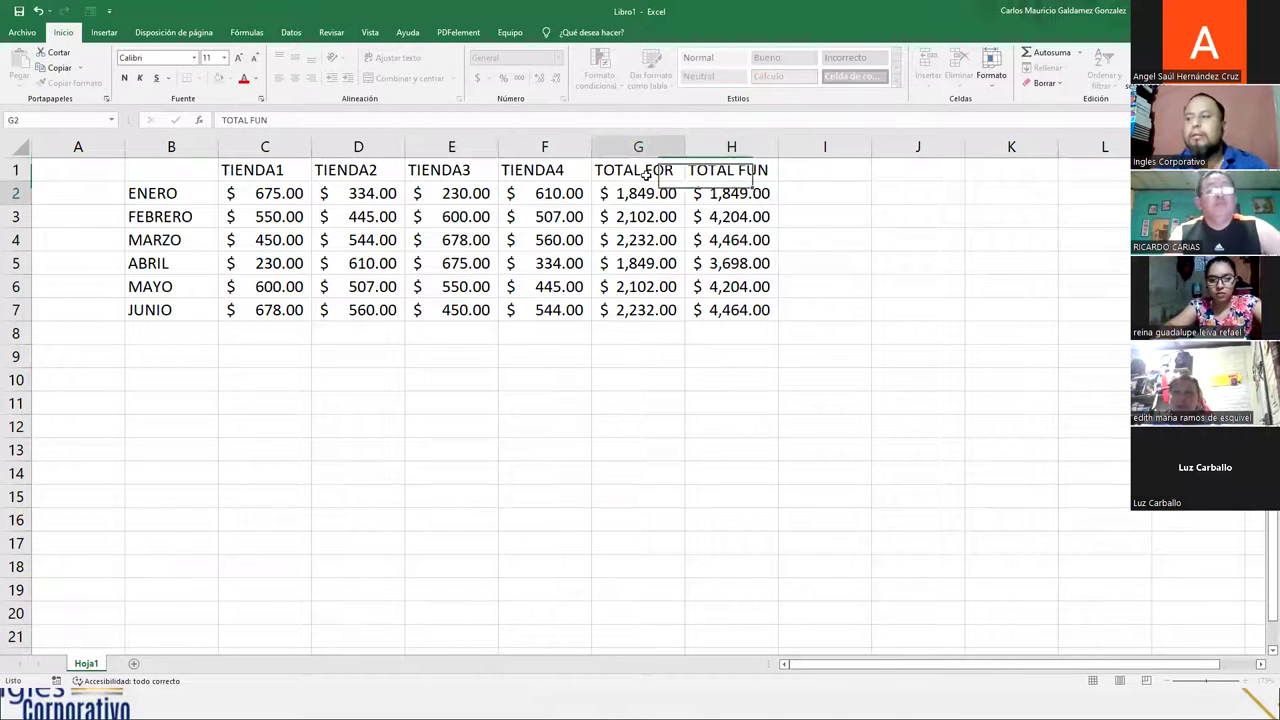
key(Return)
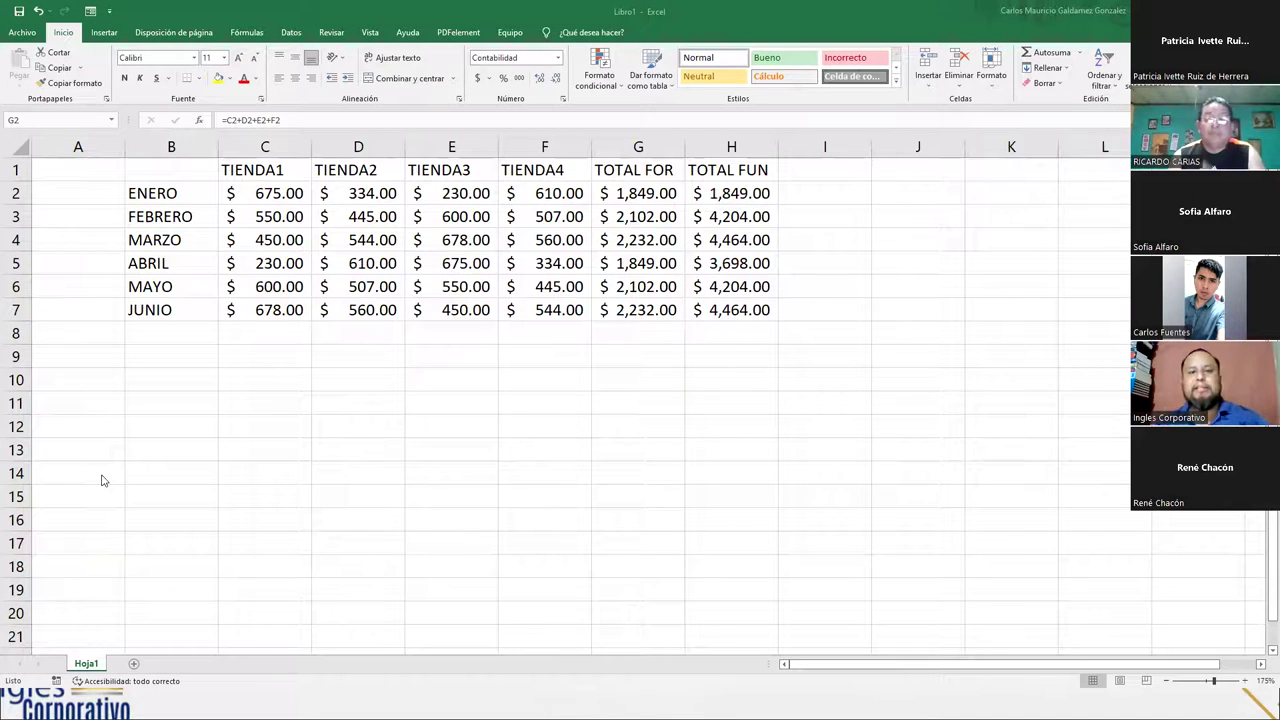
Step: Add a new blank worksheet after Hoja1 in the workbook
click(133, 677)
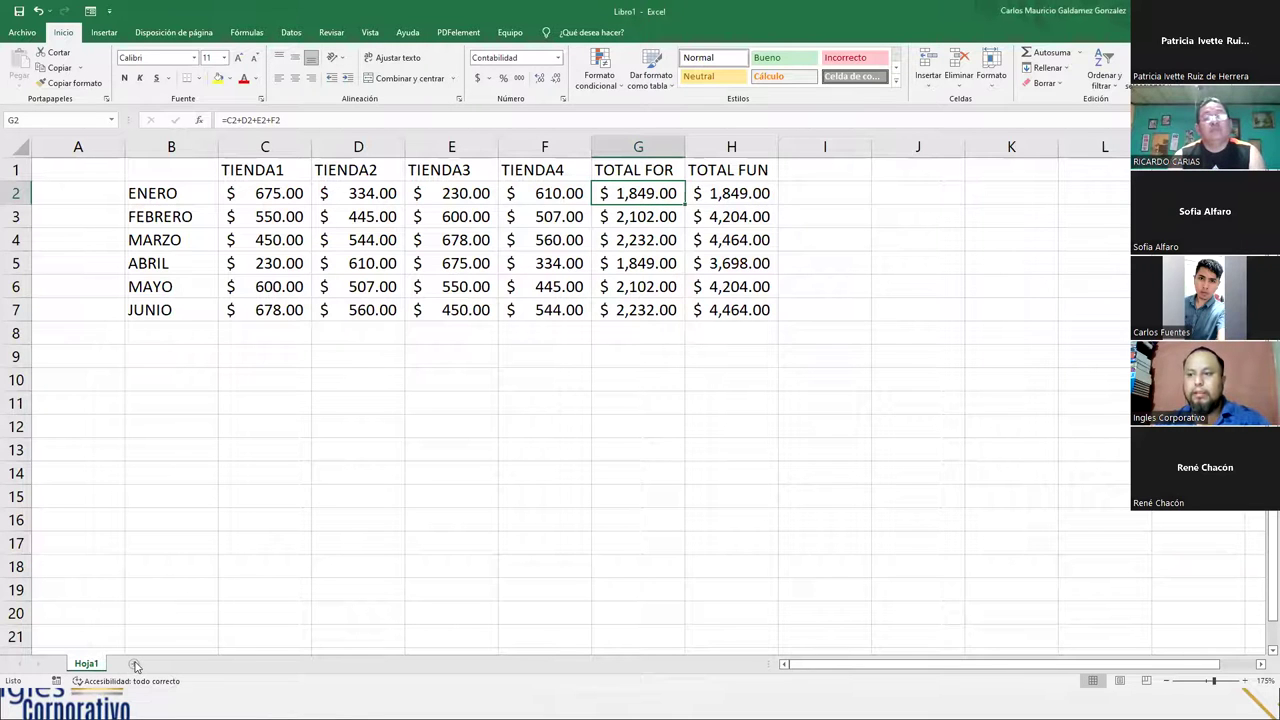
click(135, 665)
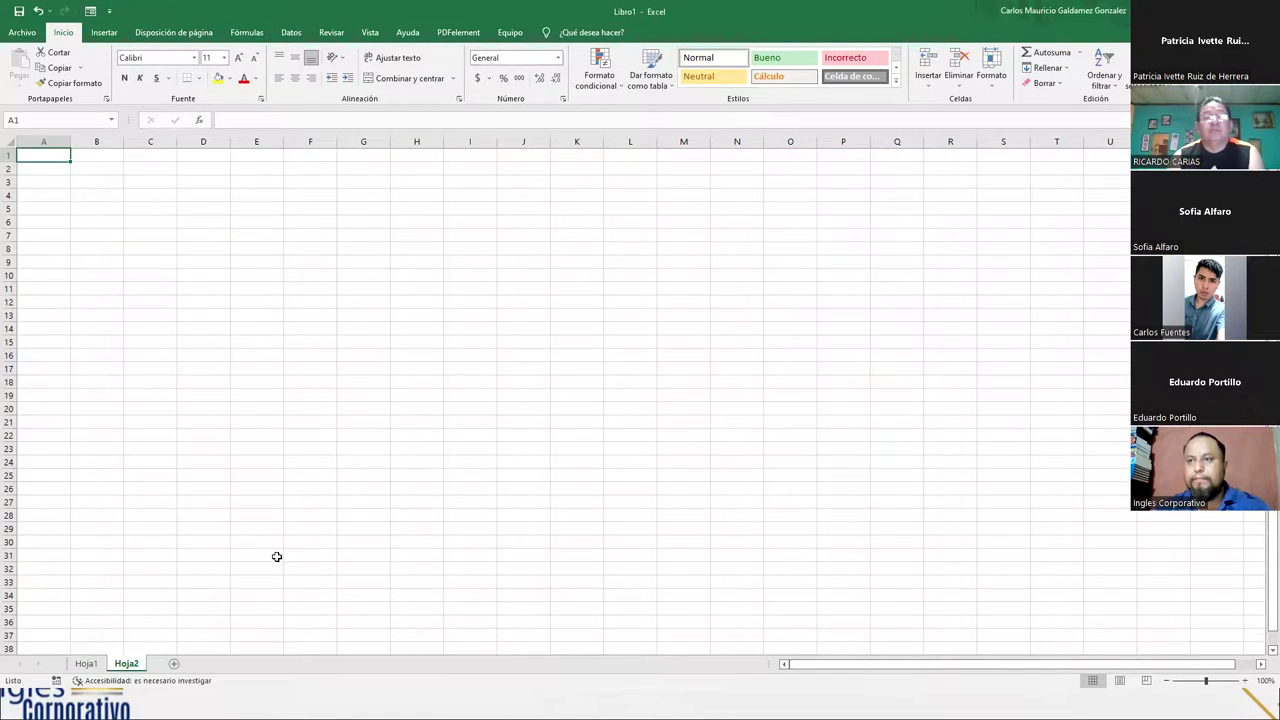
scroll(277, 556, up, 4)
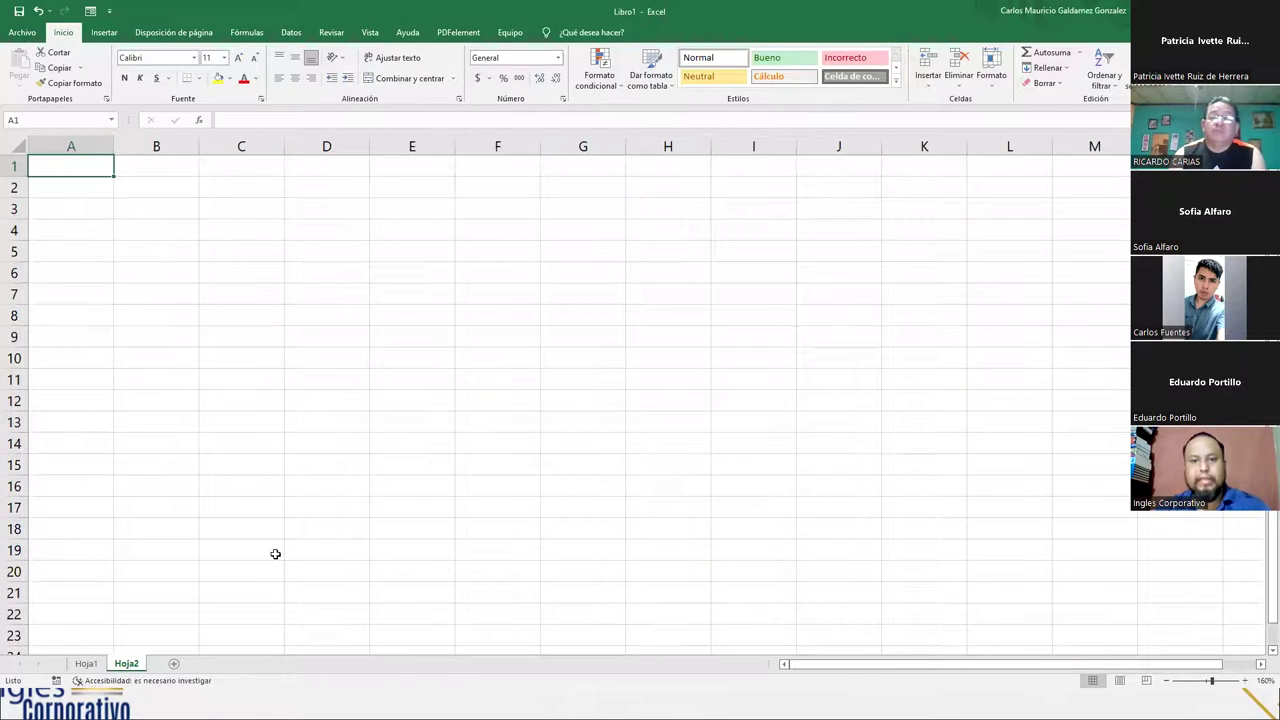
Step: Return to Hoja1 and review the store amounts, the TOTAL FOR column and the range used by the FEBRERO formula in H3
click(86, 664)
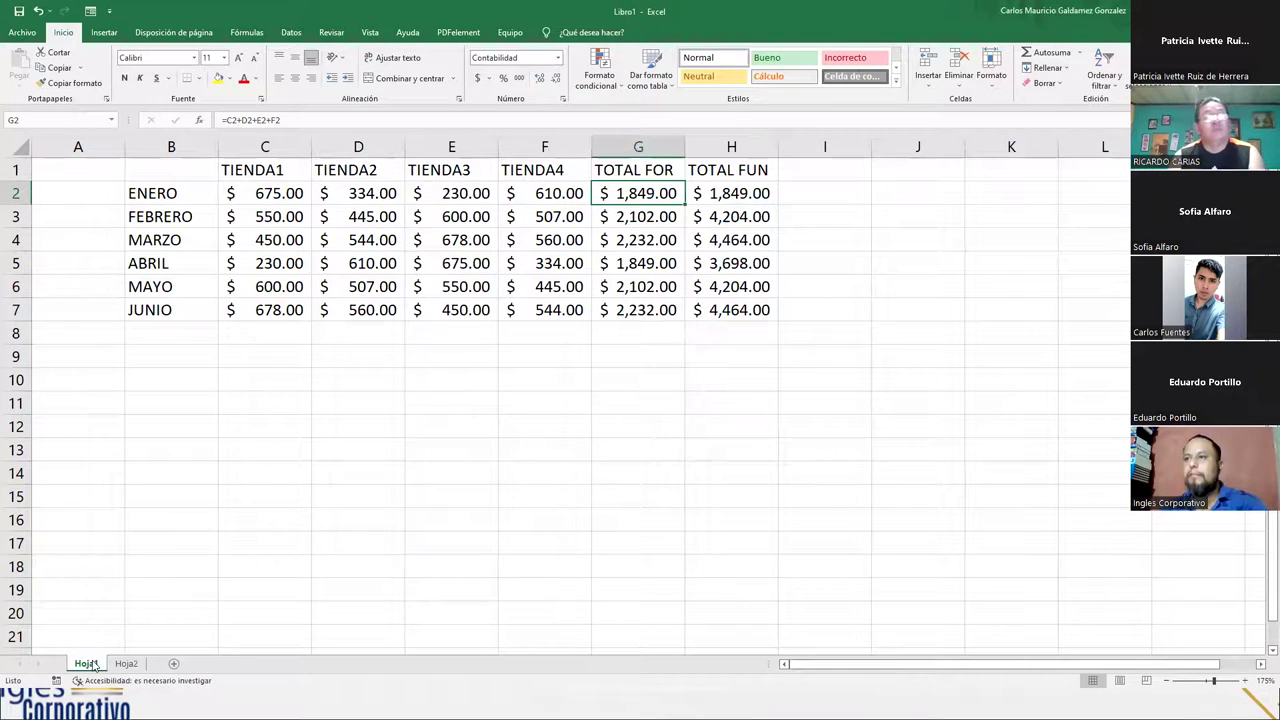
drag(280, 196, 535, 193)
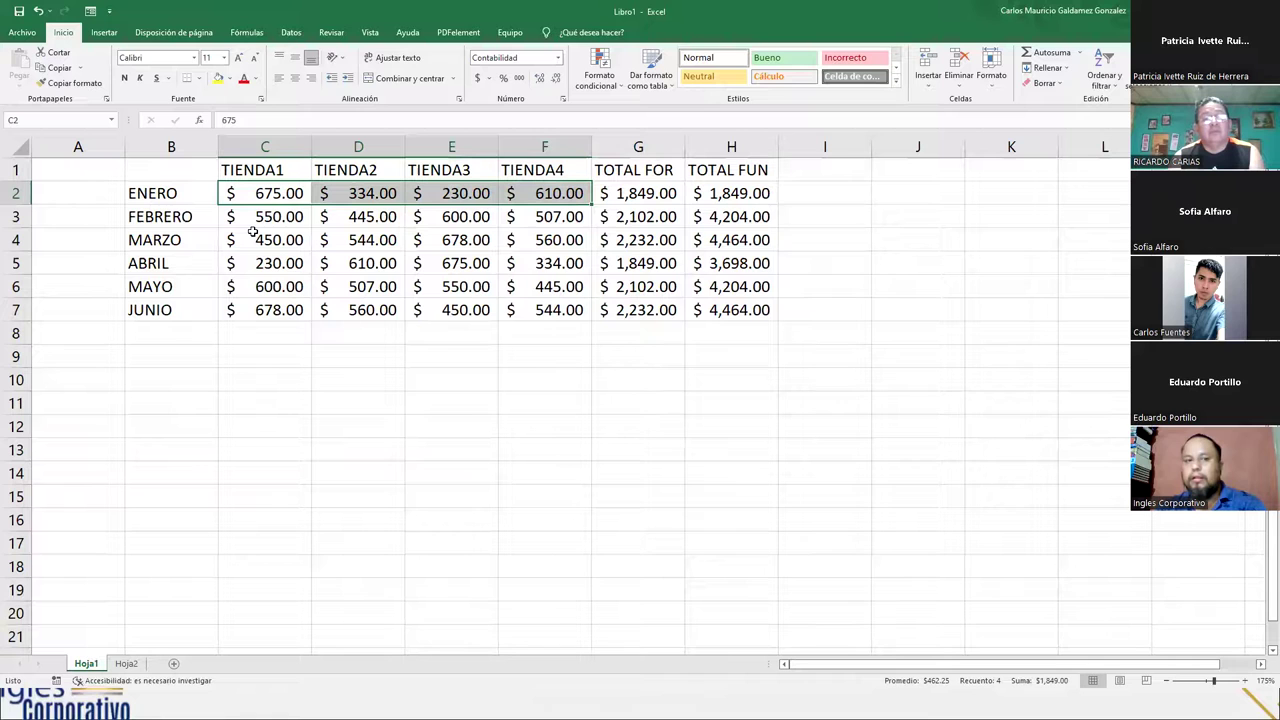
drag(260, 196, 533, 307)
drag(627, 192, 650, 309)
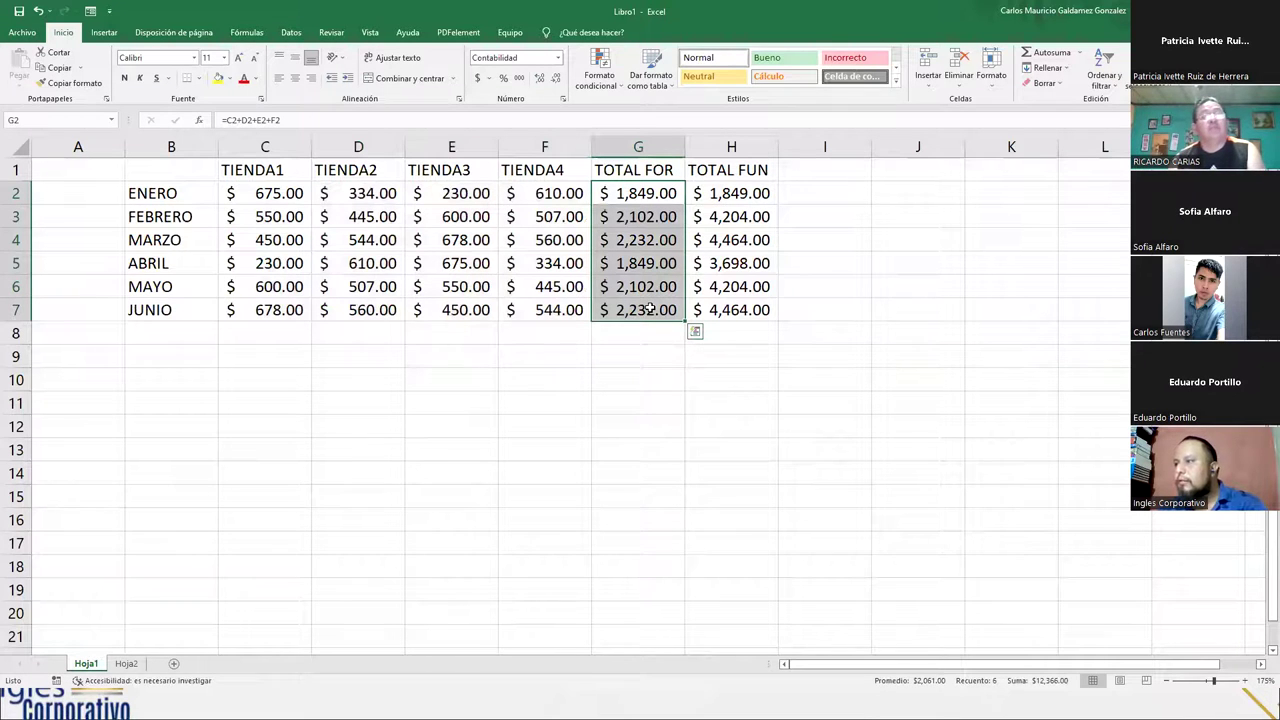
drag(720, 212, 722, 215)
double_click(722, 215)
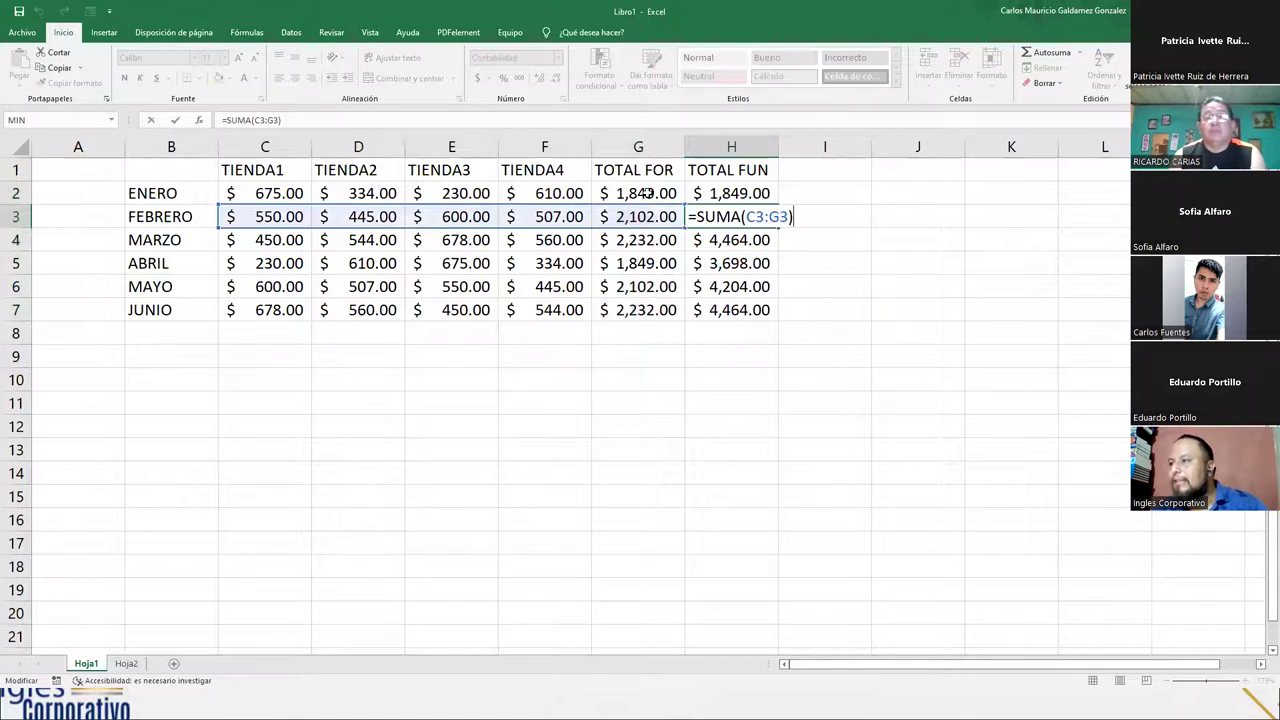
key(Escape)
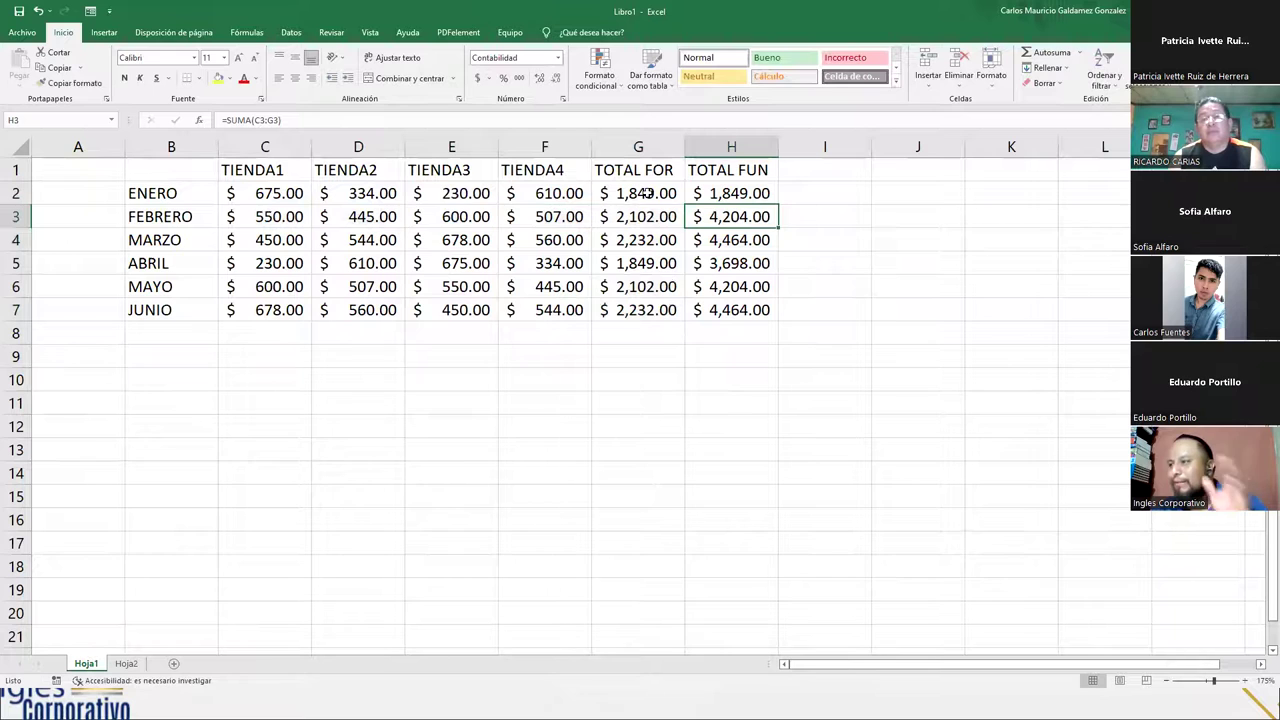
Step: Check the range in the ENERO formula =SUMA(C2:F2) in H2 and fill it down through H7, replacing the other TOTAL FUN formulas
click(718, 193)
double_click(720, 193)
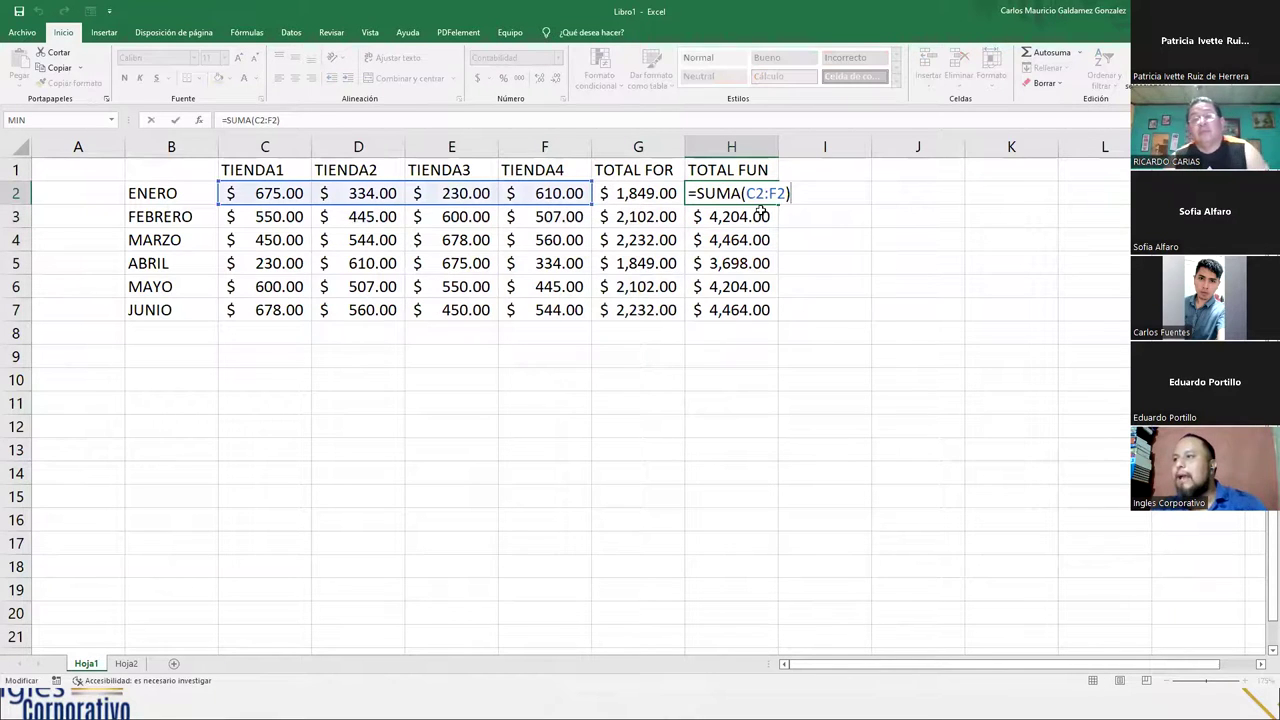
key(Escape)
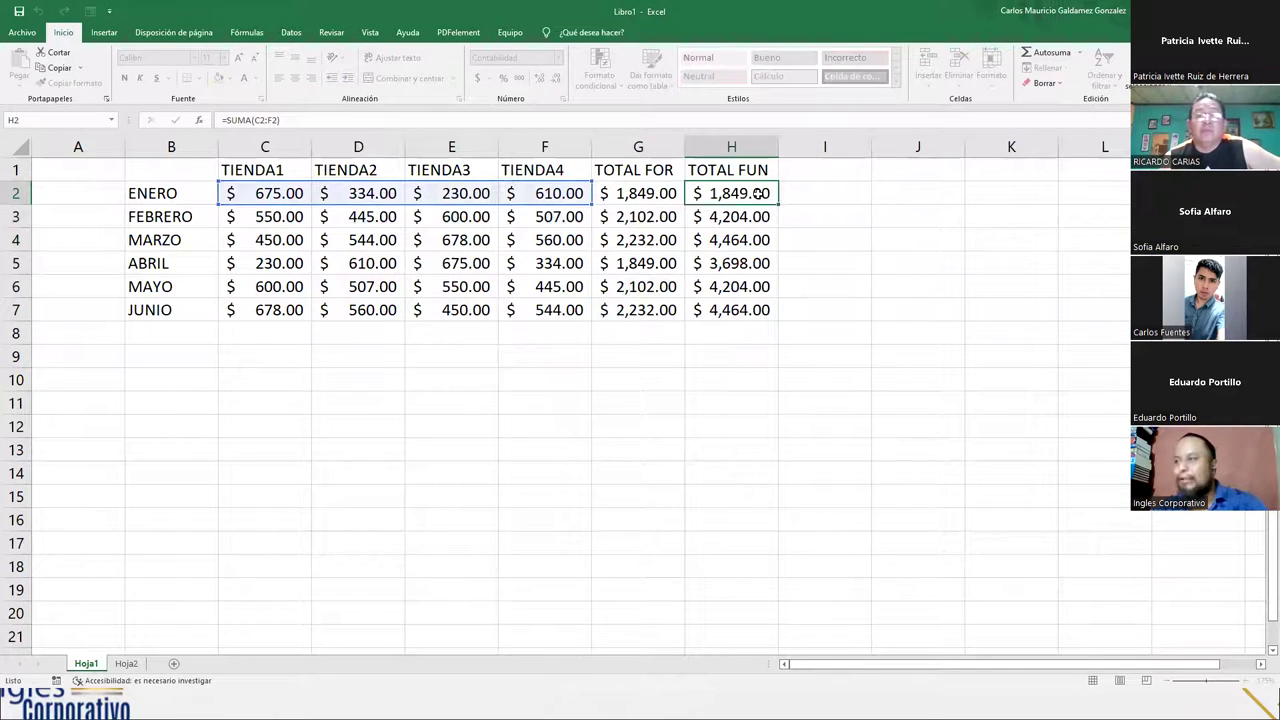
drag(773, 203, 736, 313)
Step: Compare the TOTAL FOR results in G2:G7 with the TOTAL FUN results in H2:H7, then deselect them
click(735, 286)
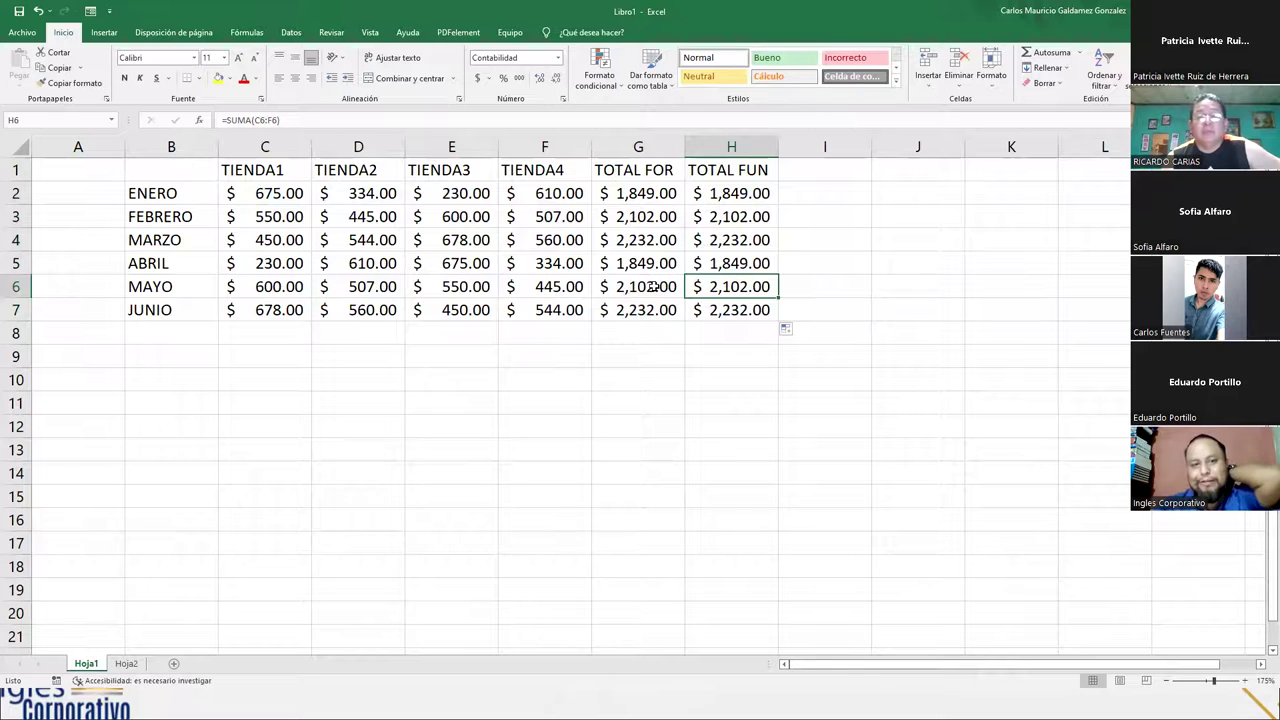
click(648, 309)
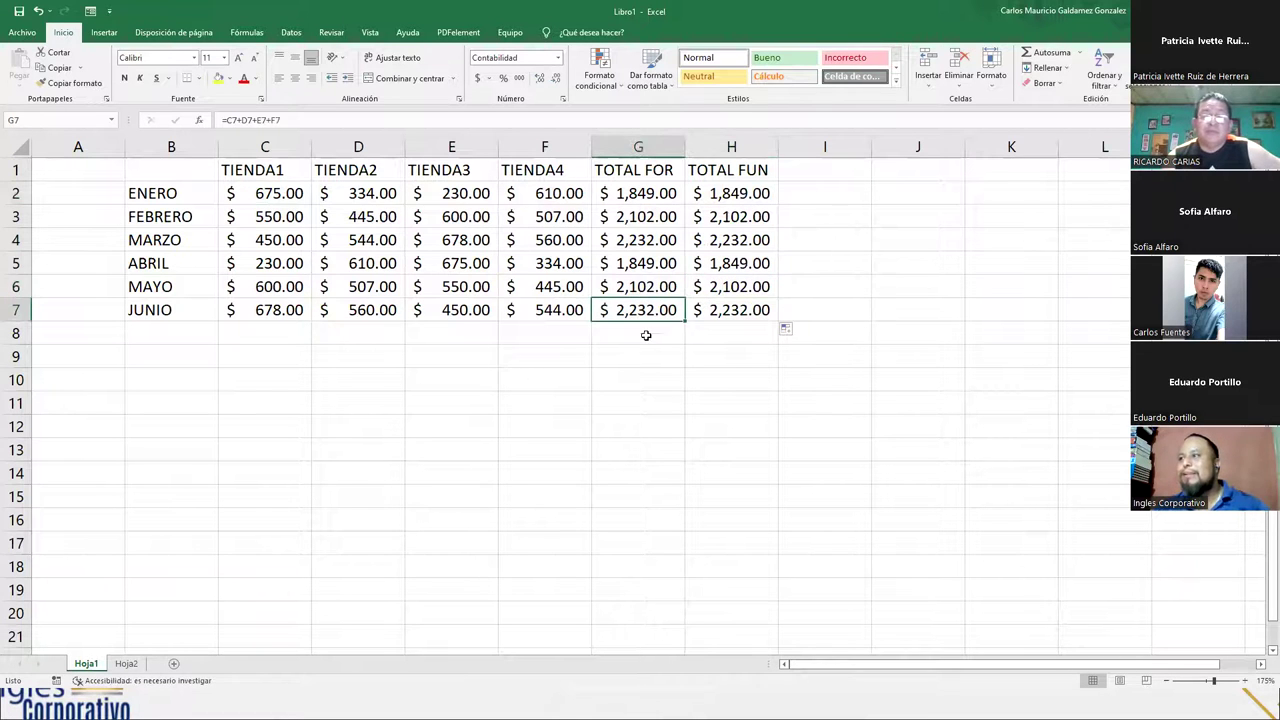
drag(637, 190, 635, 304)
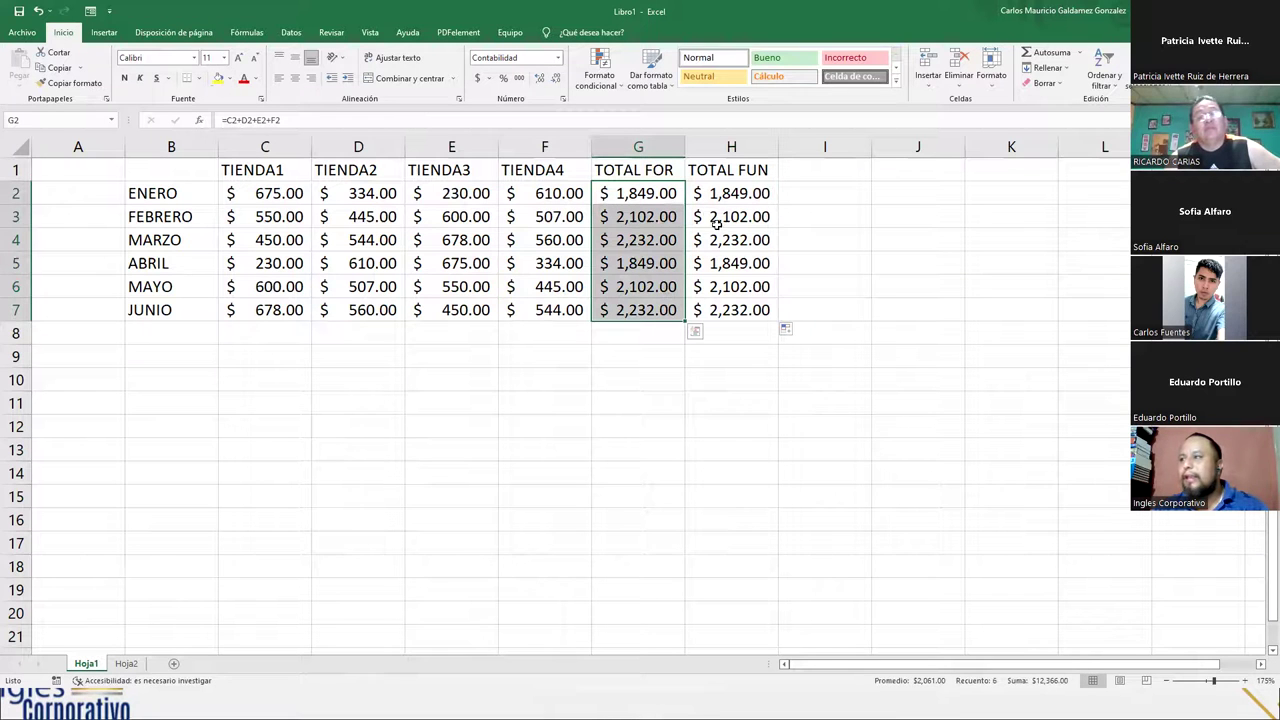
drag(749, 193, 745, 306)
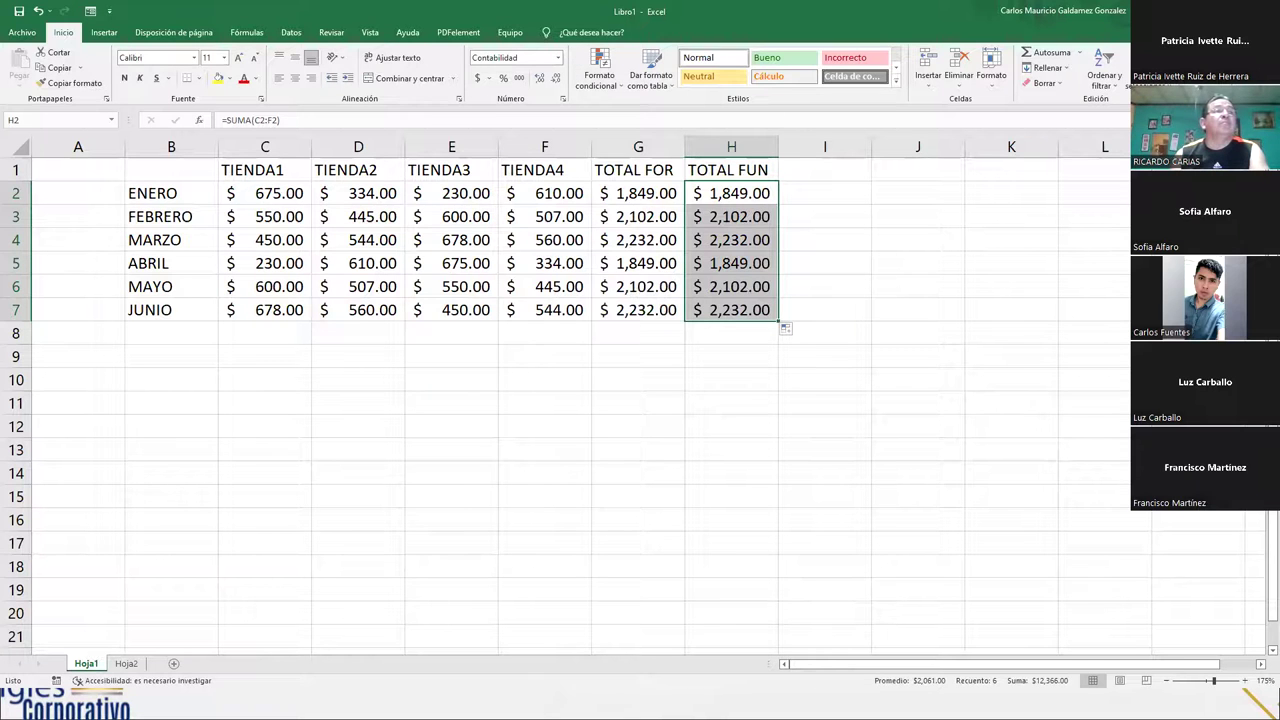
click(326, 428)
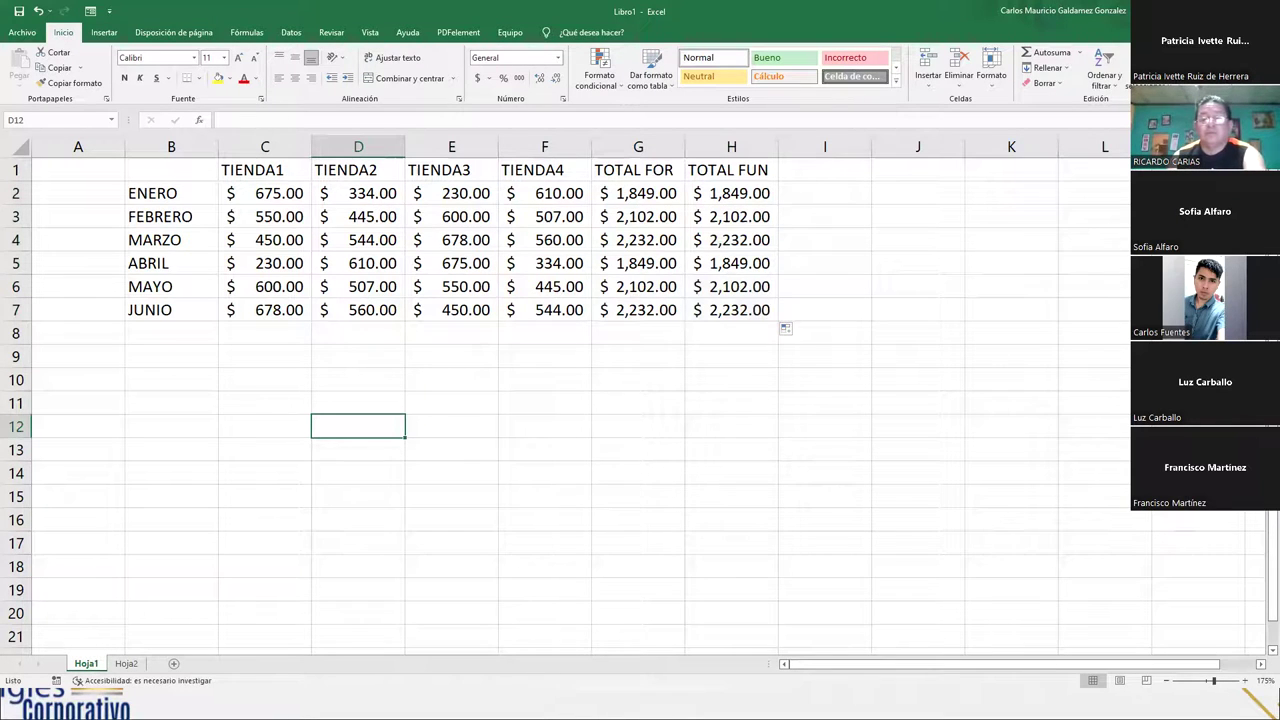
click(298, 347)
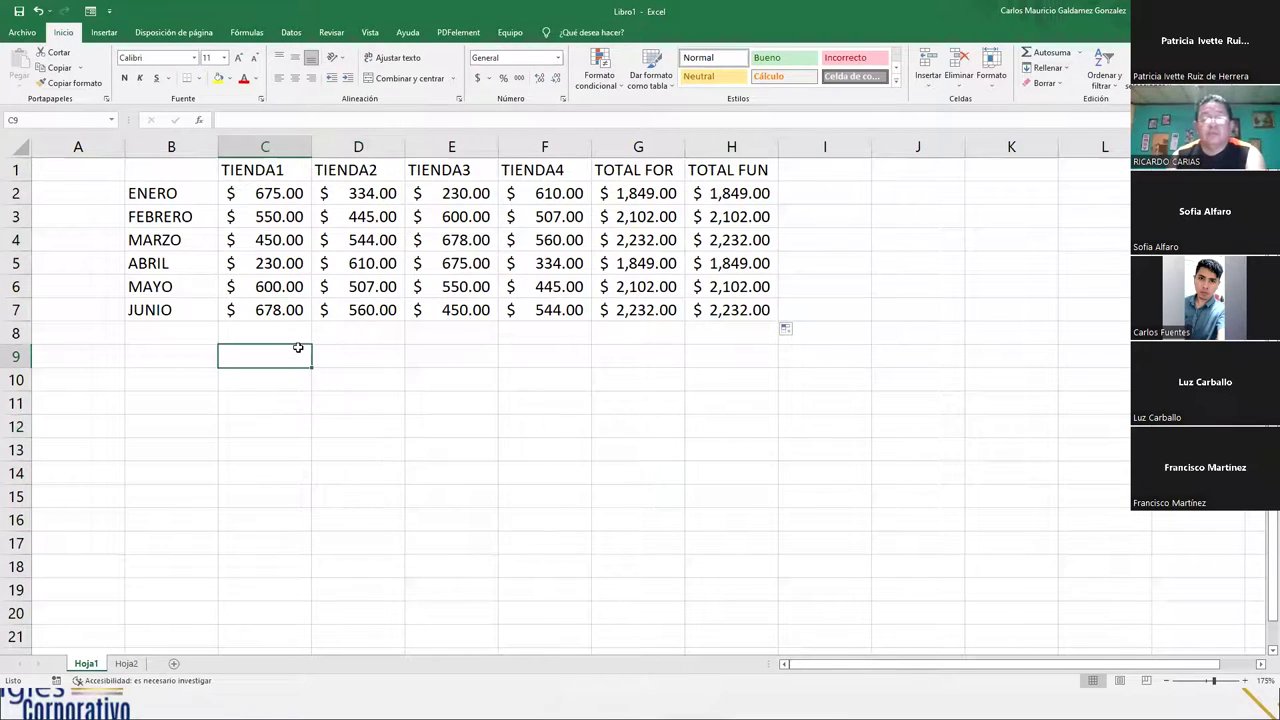